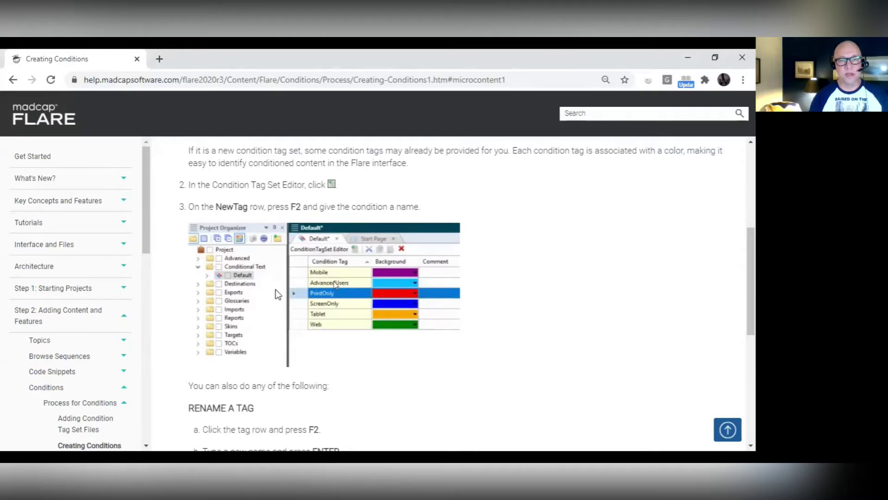
Step: Read through the help instructions for creating a condition, including how to rename, recolor and comment on a tag
scroll(276, 290, down, 2)
scroll(276, 290, up, 2)
scroll(276, 290, down, 5)
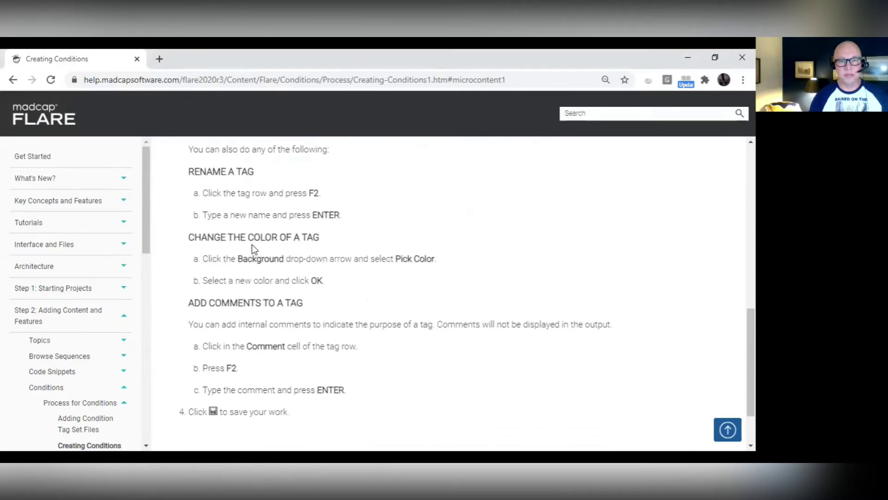
scroll(251, 252, down, 2)
drag(195, 340, 292, 341)
click(296, 341)
scroll(303, 339, up, 10)
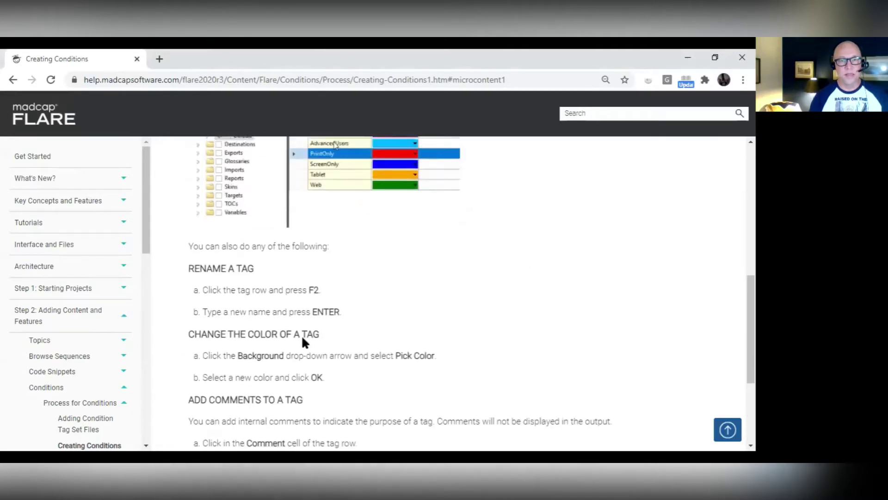
scroll(303, 339, up, 2)
scroll(352, 278, down, 4)
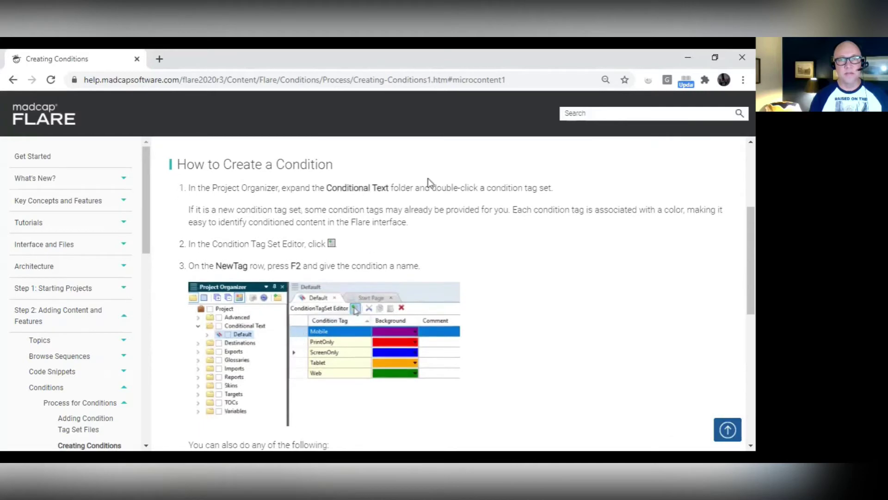
Step: Search the help site for "create condition"
click(571, 112)
text(crea)
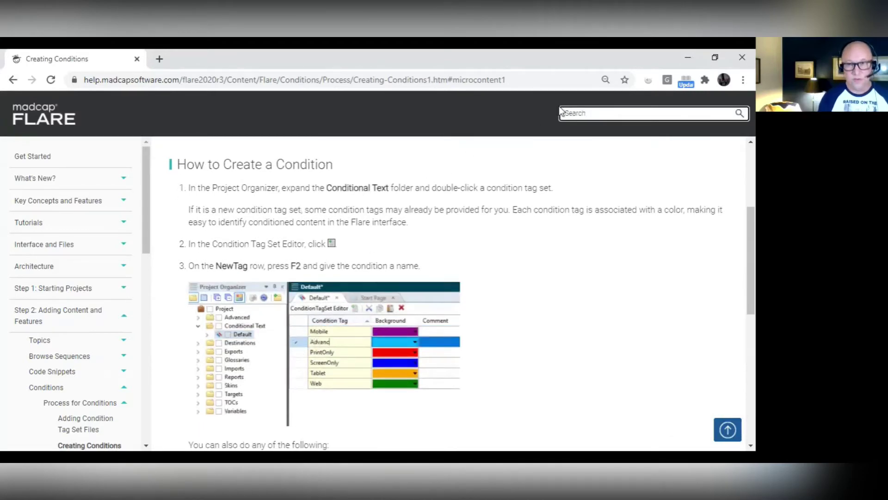
text(te)
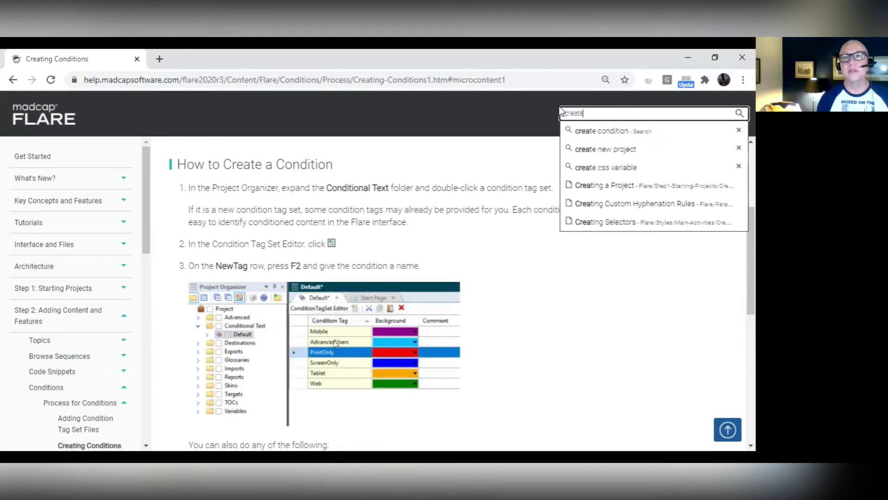
text( condition)
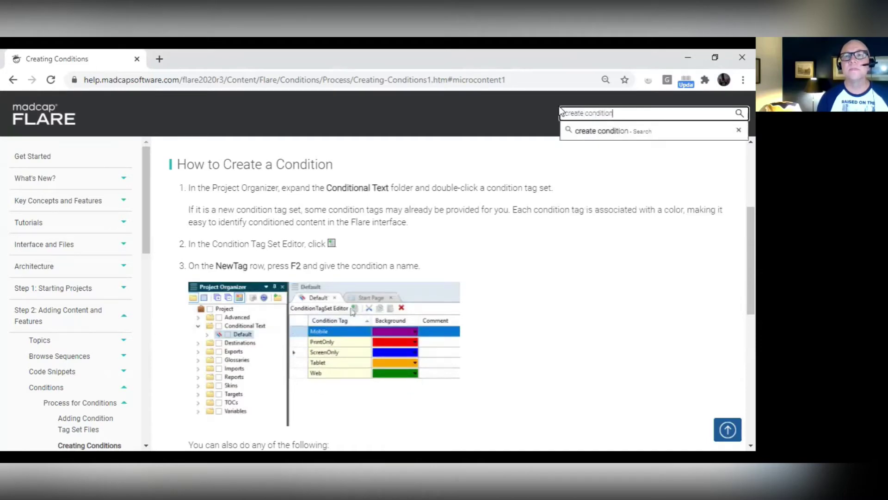
key(Return)
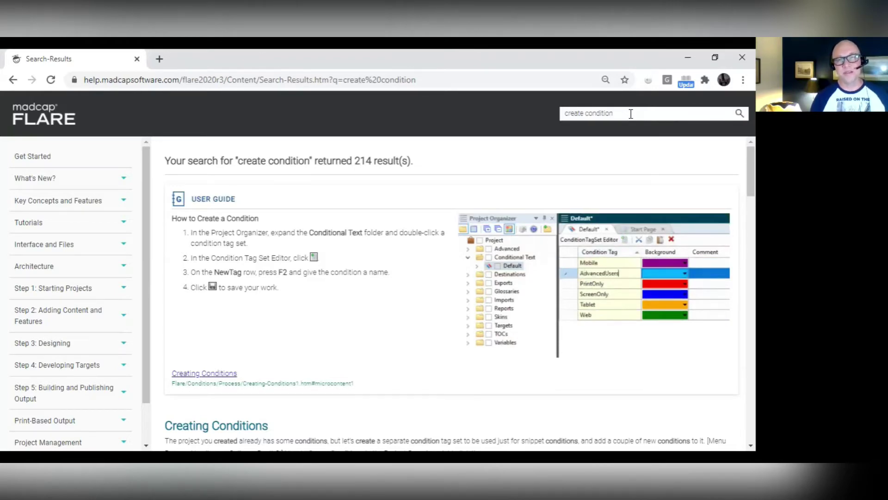
Step: Replace the help search query with "micro content" and run the search
click(627, 112)
drag(627, 113, 488, 111)
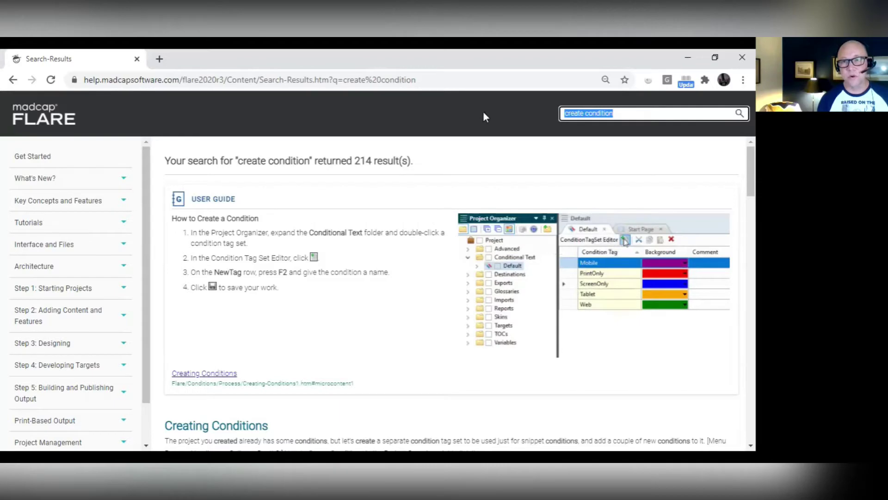
text(micro)
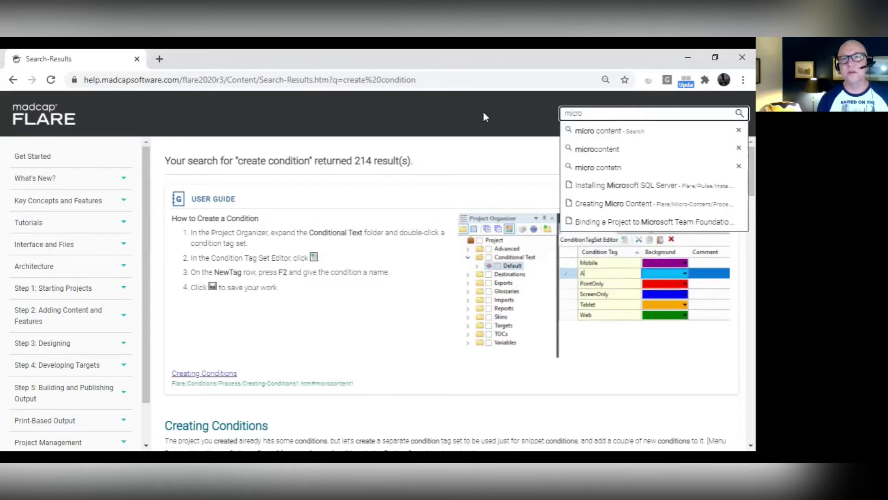
text( content)
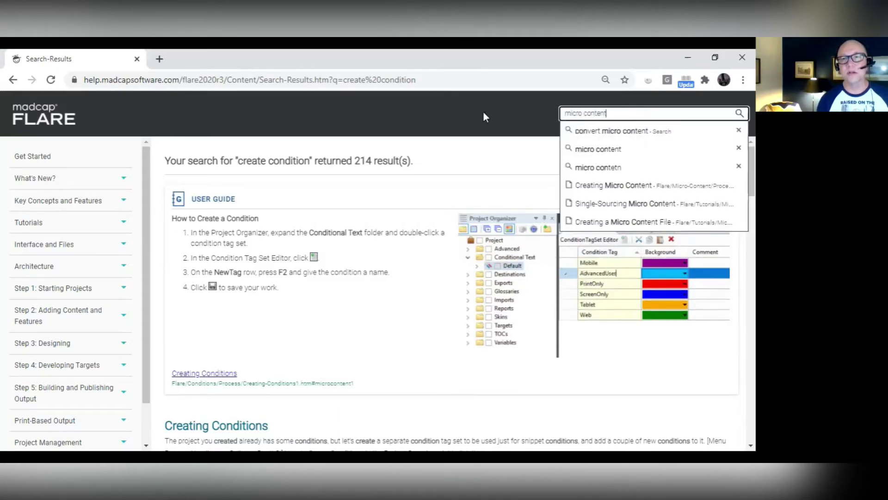
key(Return)
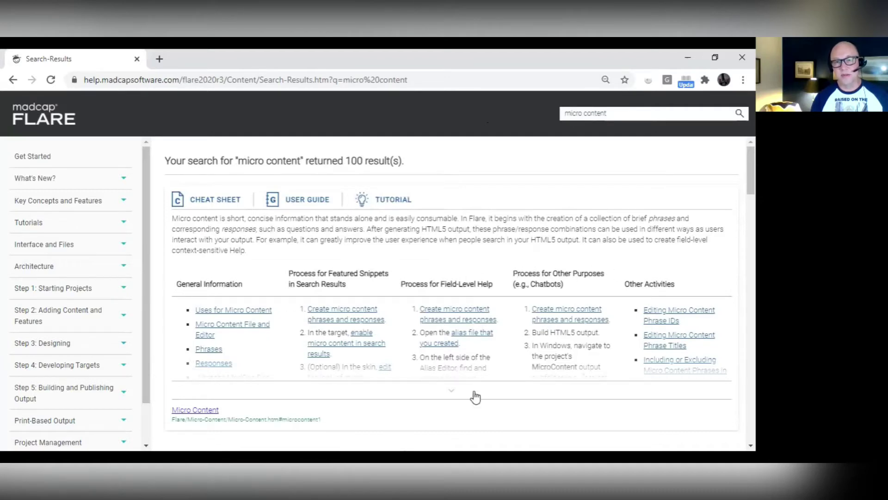
Step: Expand the featured Micro Content answer in the search results and look over its full content
click(454, 396)
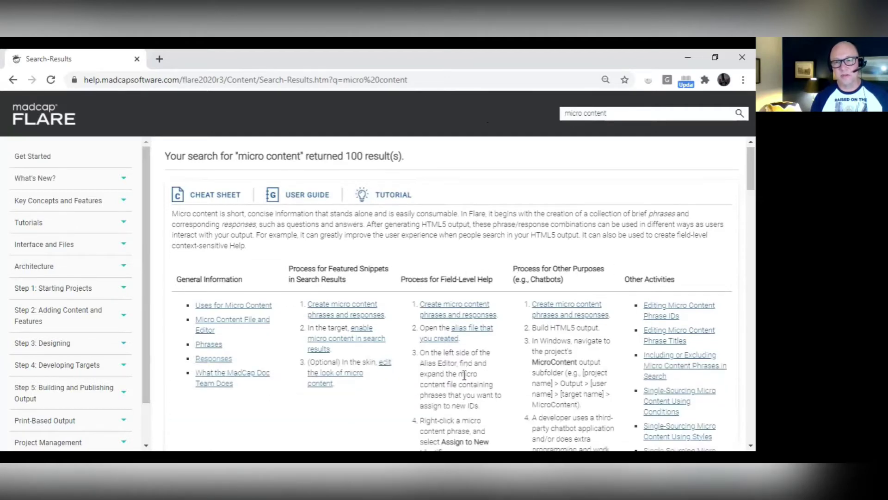
scroll(462, 371, down, 3)
scroll(473, 330, up, 2)
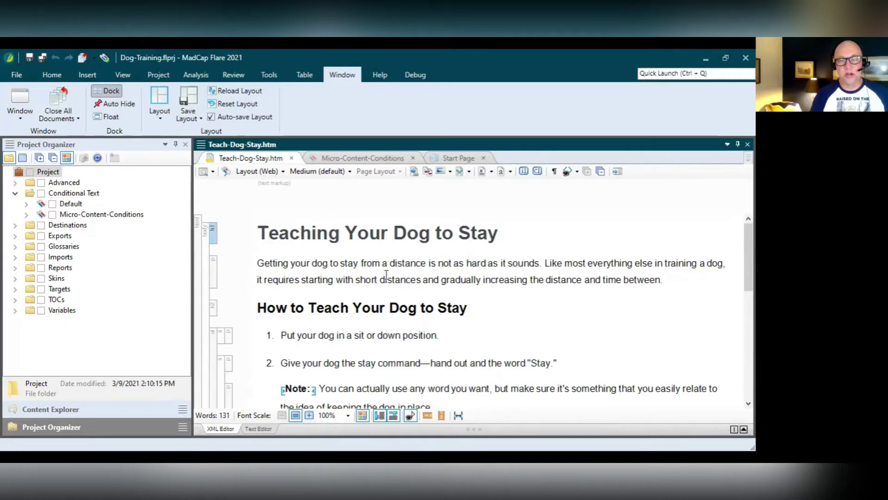
Step: In MadCap Flare, review the Teach-Dog-Stay topic from the "How to Teach Your Dog to Stay" heading through the closing sentence
scroll(326, 270, down, 3)
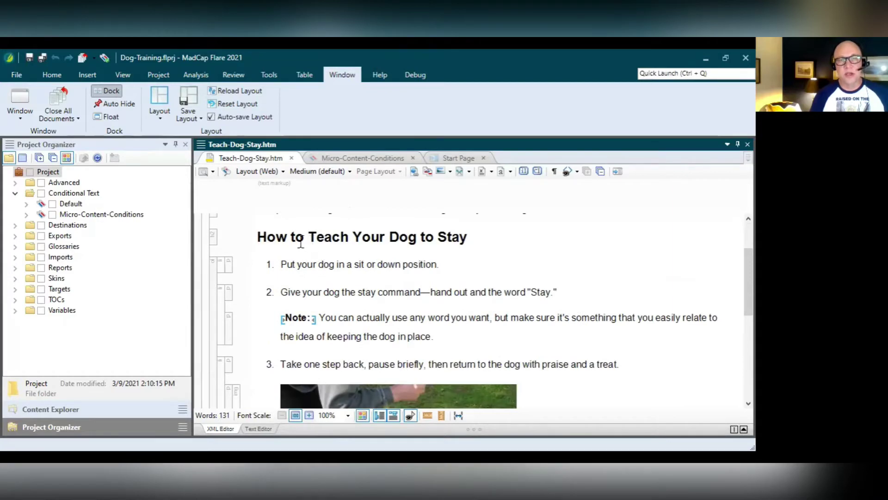
click(265, 237)
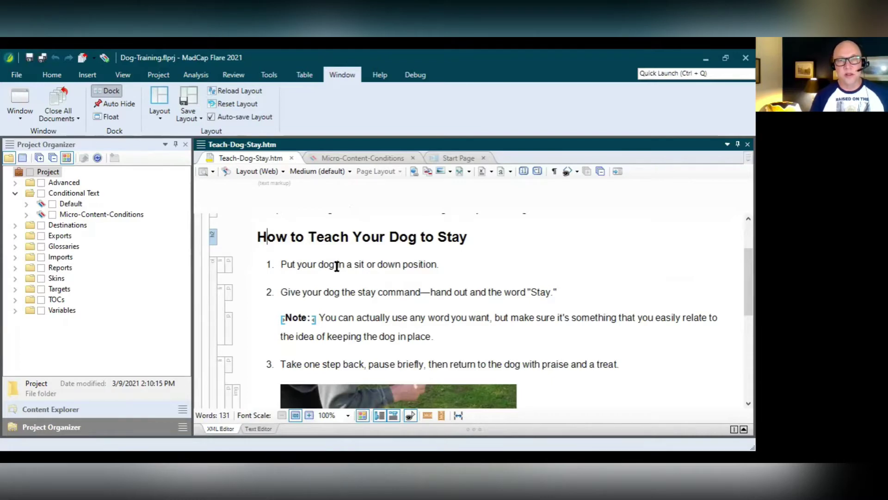
scroll(336, 266, down, 3)
scroll(337, 266, up, 3)
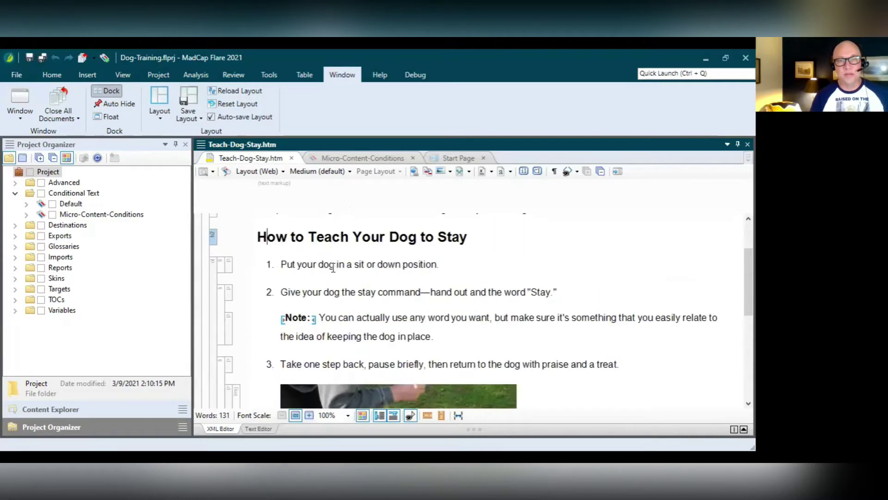
click(304, 292)
click(357, 319)
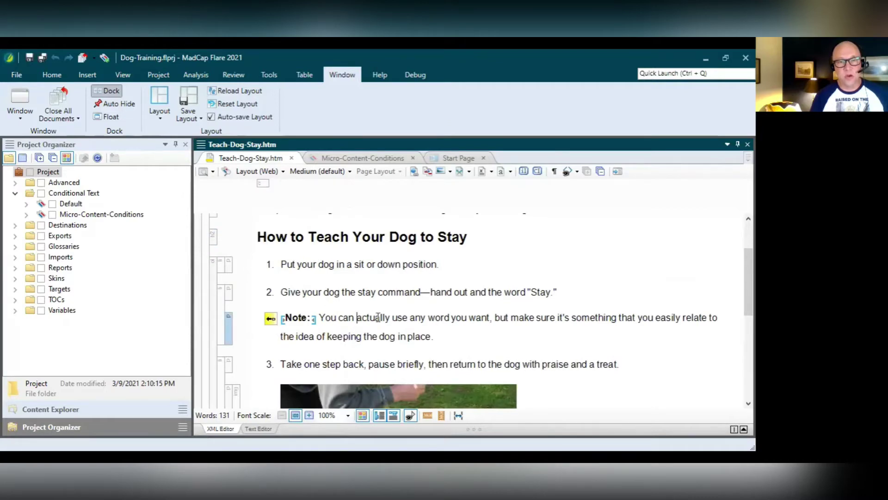
scroll(379, 318, down, 3)
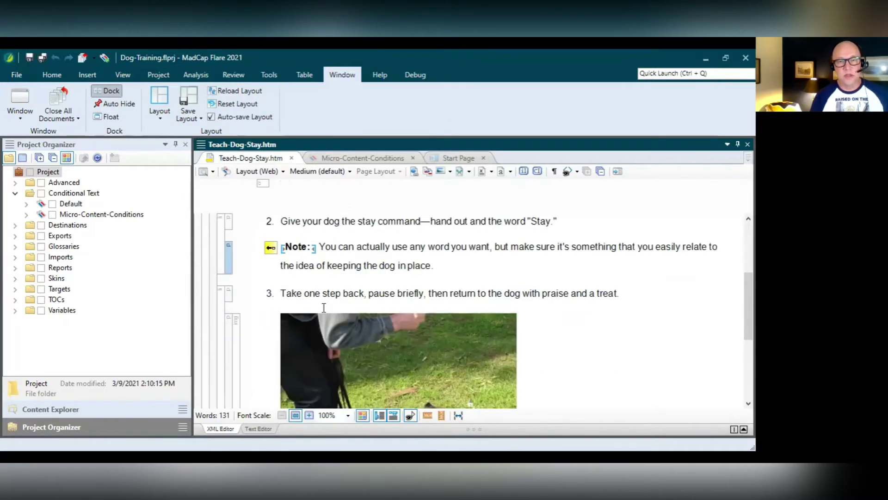
scroll(326, 304, down, 3)
scroll(330, 302, down, 3)
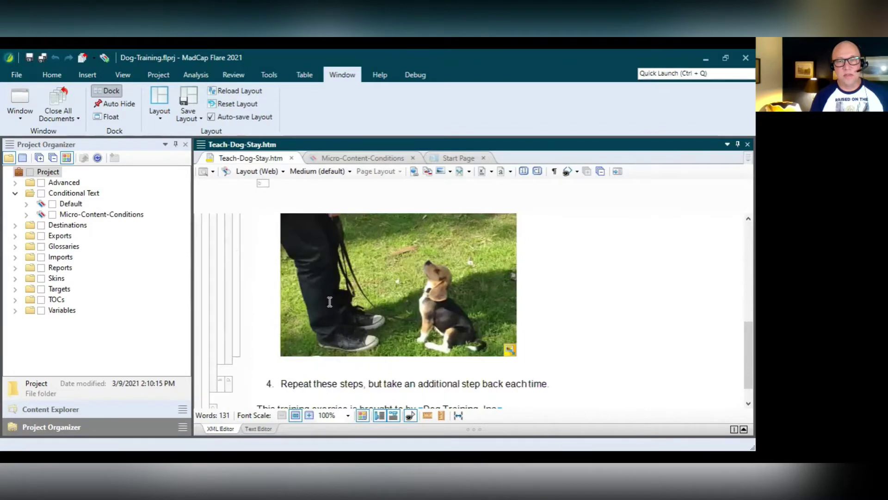
scroll(330, 301, down, 1)
click(310, 358)
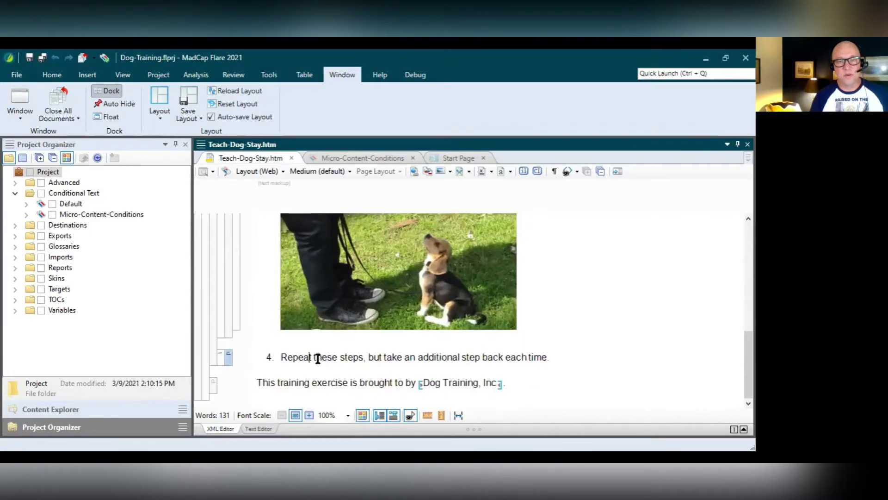
click(286, 381)
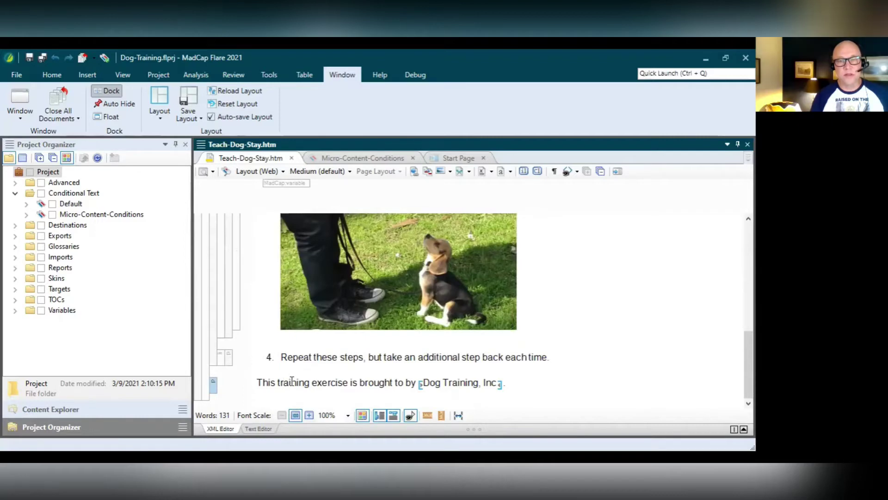
Step: Examine the note under step 2, the image under step 3 and the rest of the topic again
scroll(292, 380, up, 6)
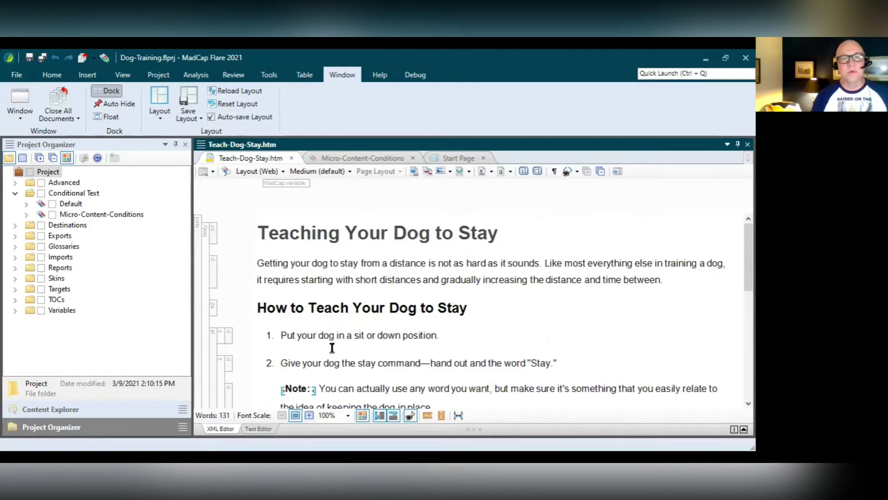
scroll(332, 347, down, 2)
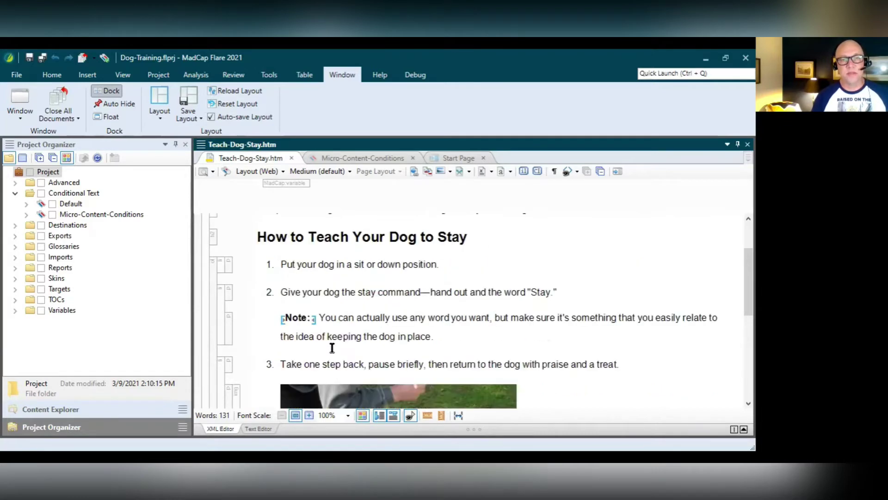
scroll(332, 348, down, 2)
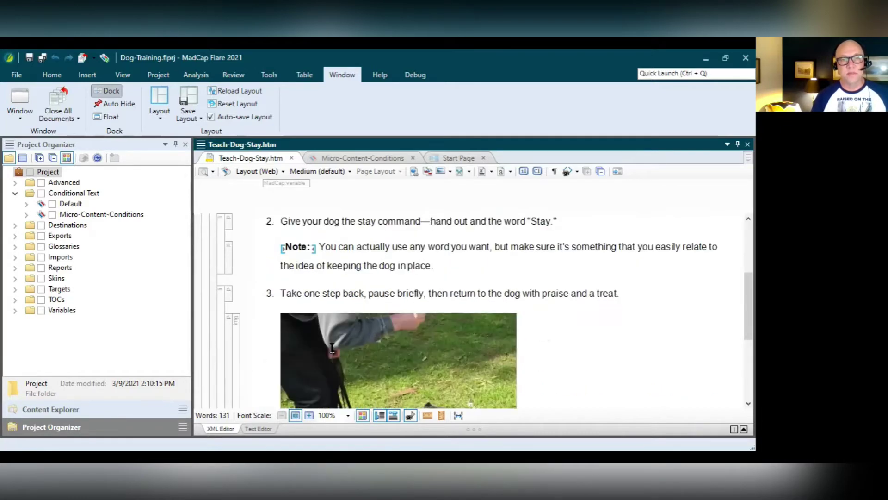
click(346, 247)
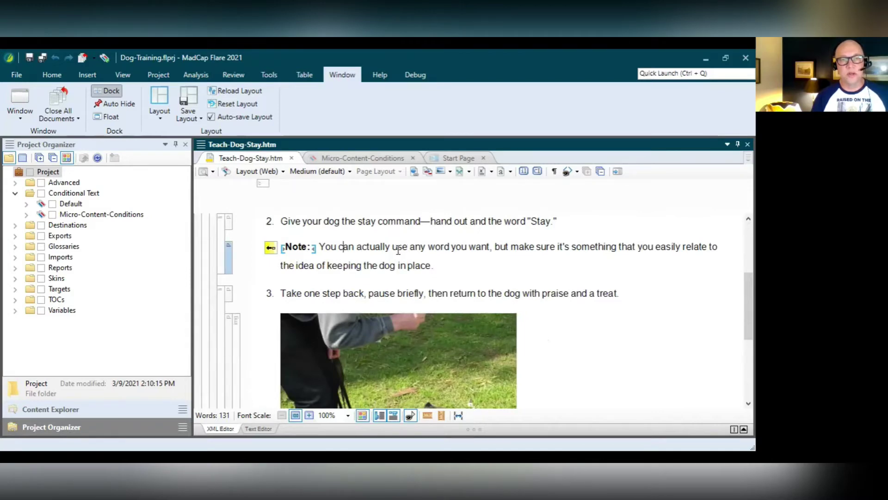
scroll(399, 250, down, 2)
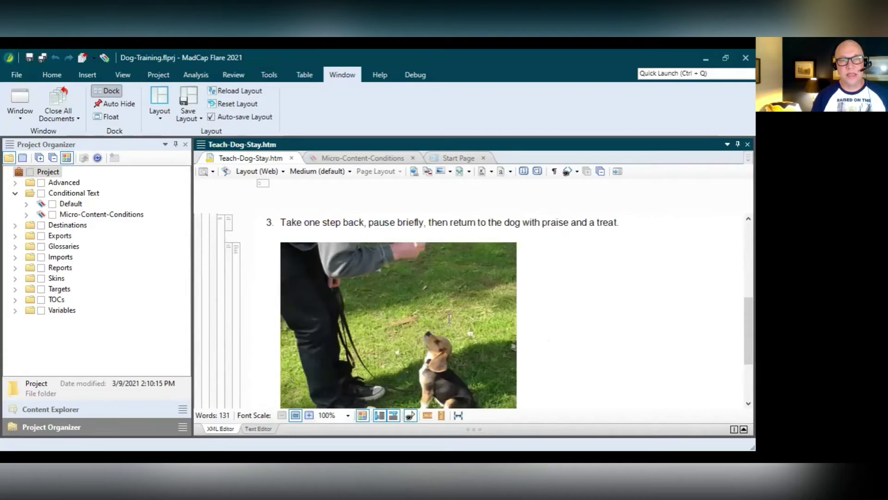
scroll(449, 317, down, 3)
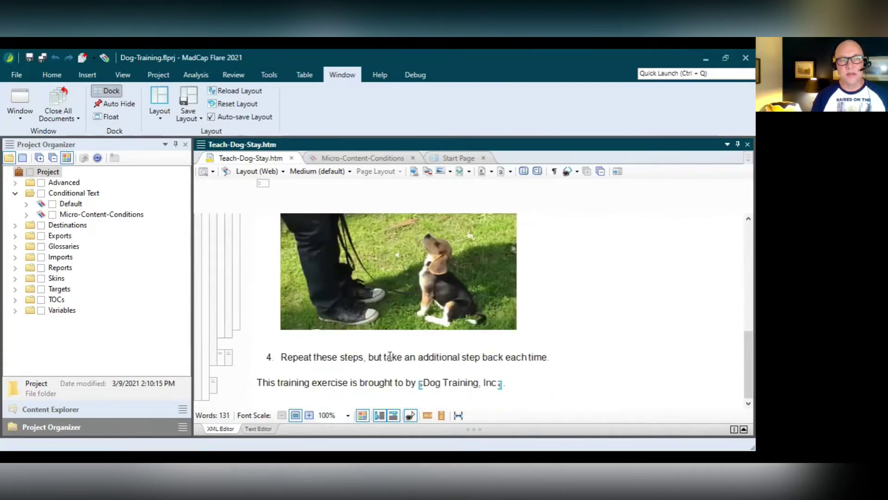
scroll(390, 356, up, 10)
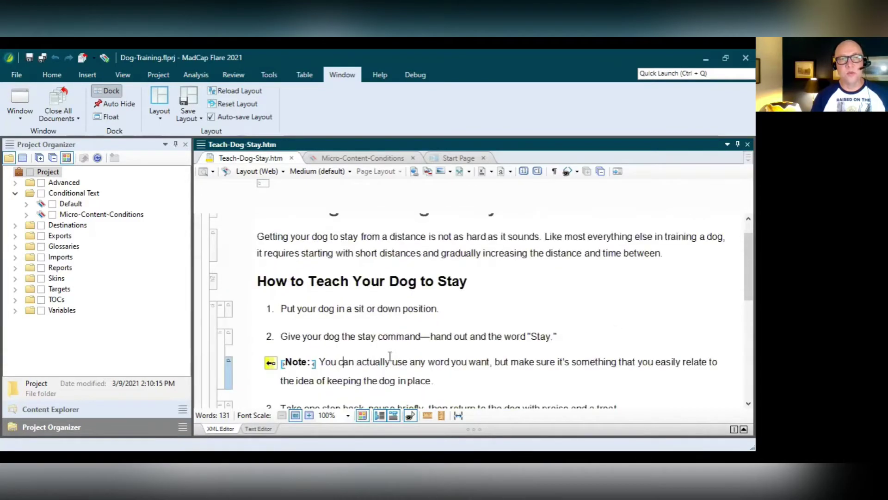
scroll(390, 356, down, 2)
scroll(546, 277, up, 2)
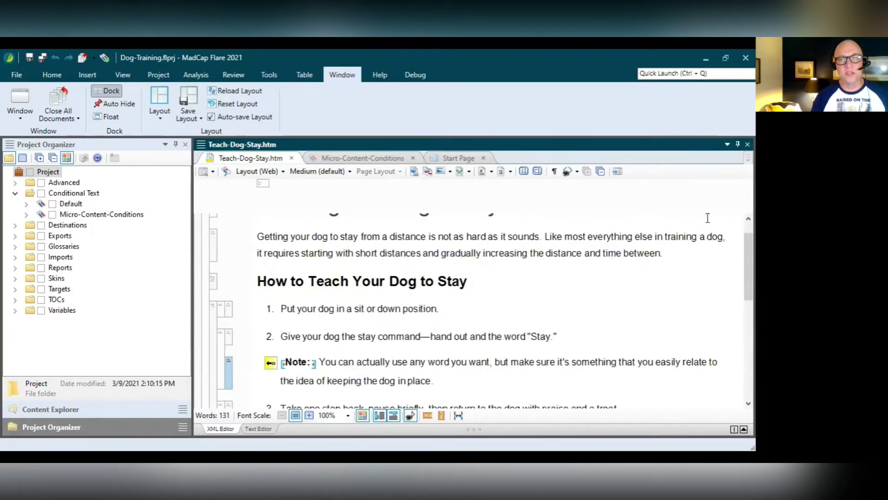
scroll(737, 244, up, 1)
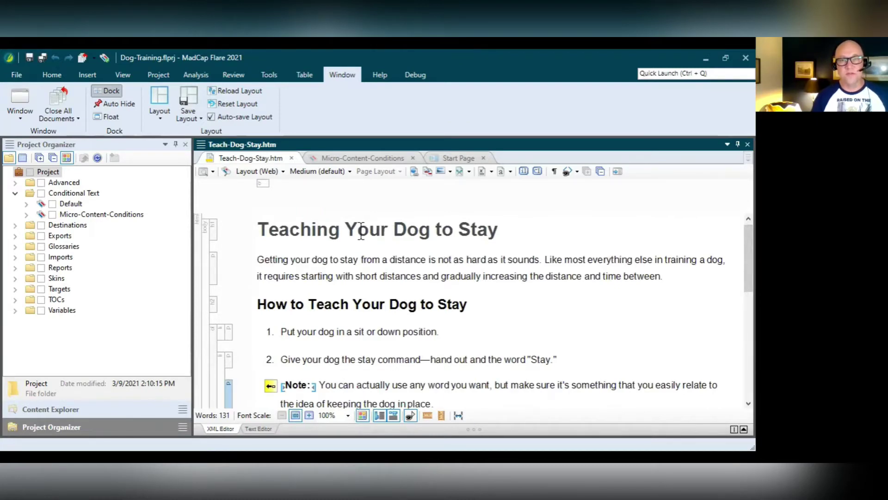
Step: Open the Micro-Content-Conditions tag set to check its condition tags, and return to the Teach-Dog-Stay topic
double_click(75, 215)
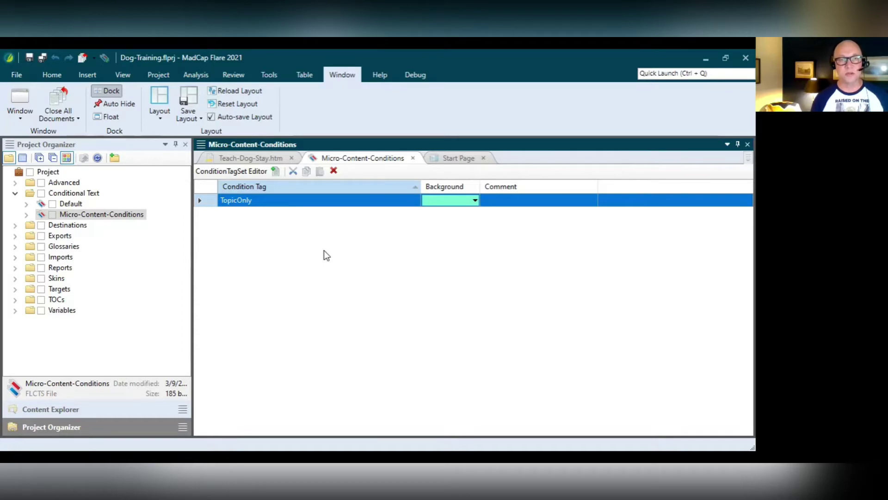
click(240, 160)
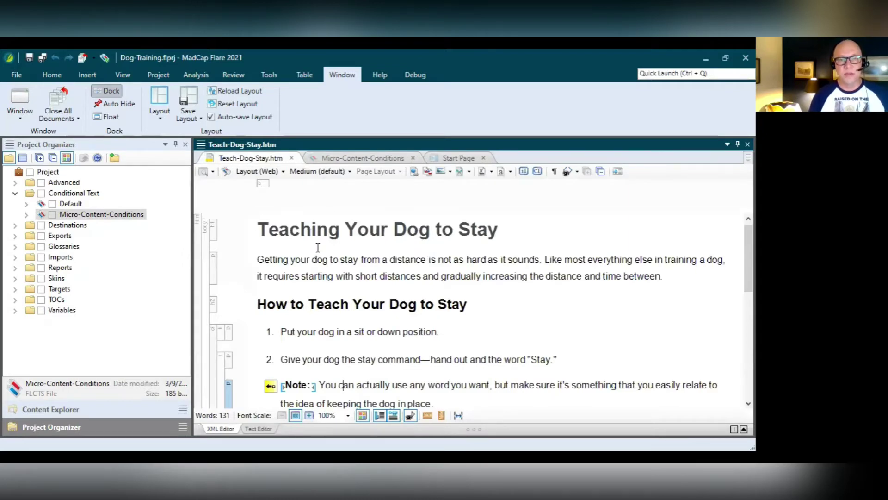
Step: Select the entire note paragraph under step 2 of the Teach-Dog-Stay topic
scroll(317, 247, down, 2)
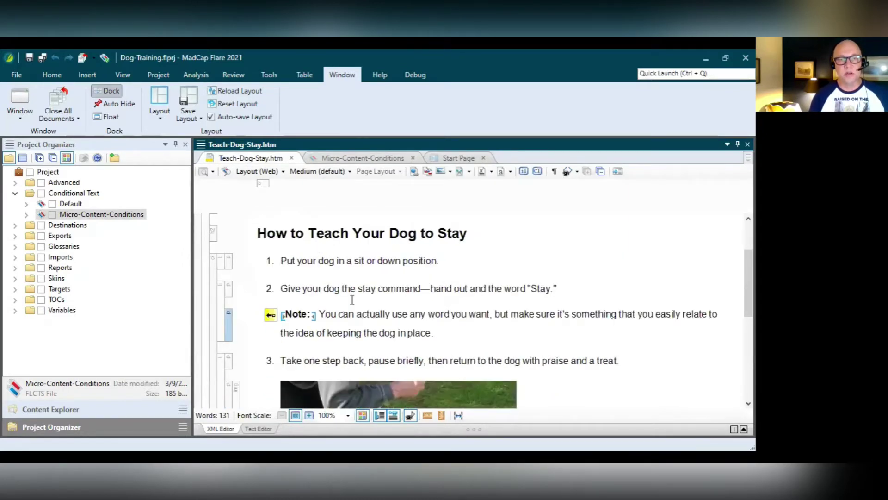
click(232, 324)
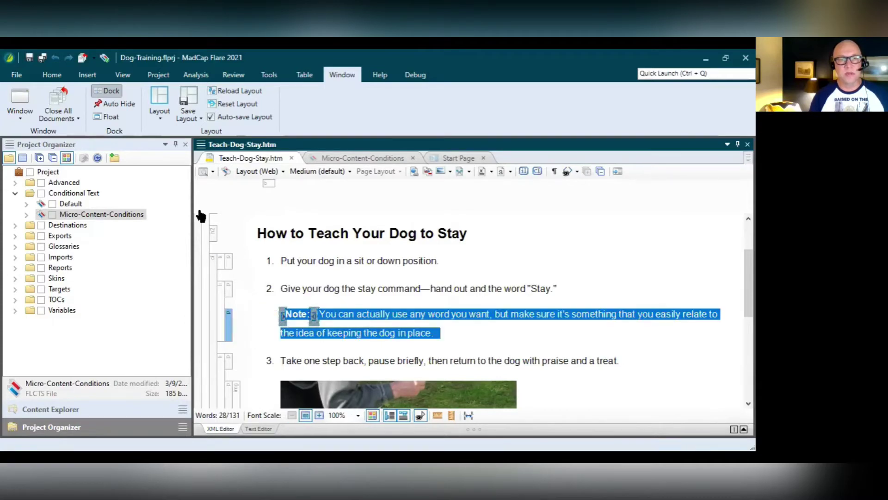
click(52, 75)
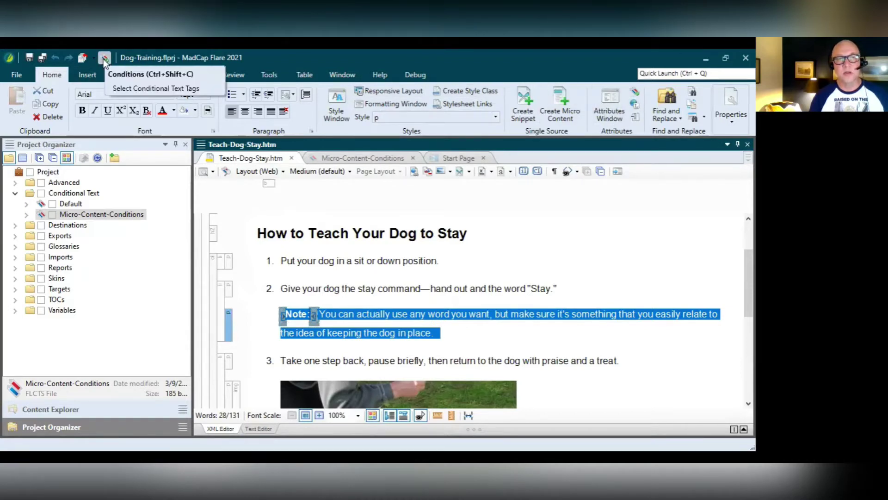
right_click(134, 57)
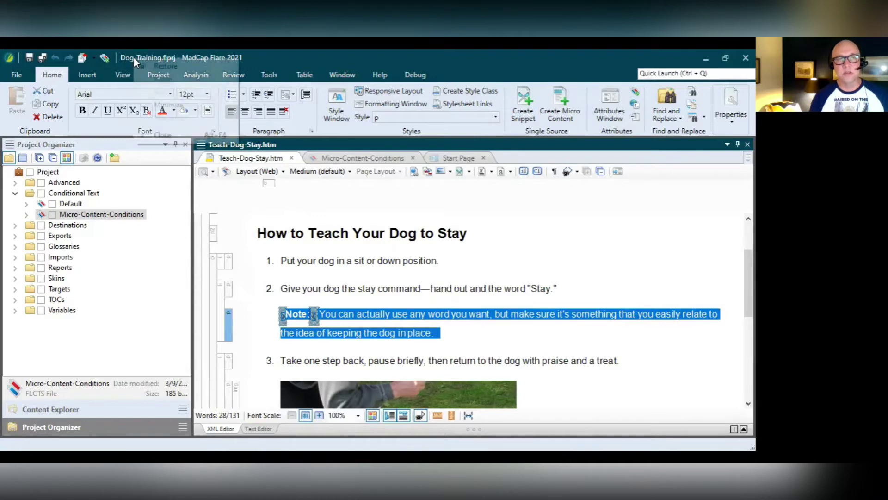
click(399, 54)
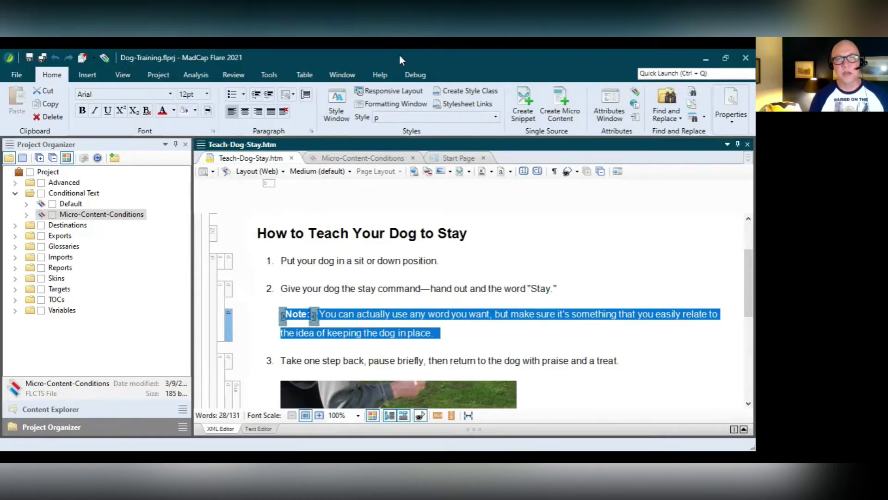
right_click(636, 93)
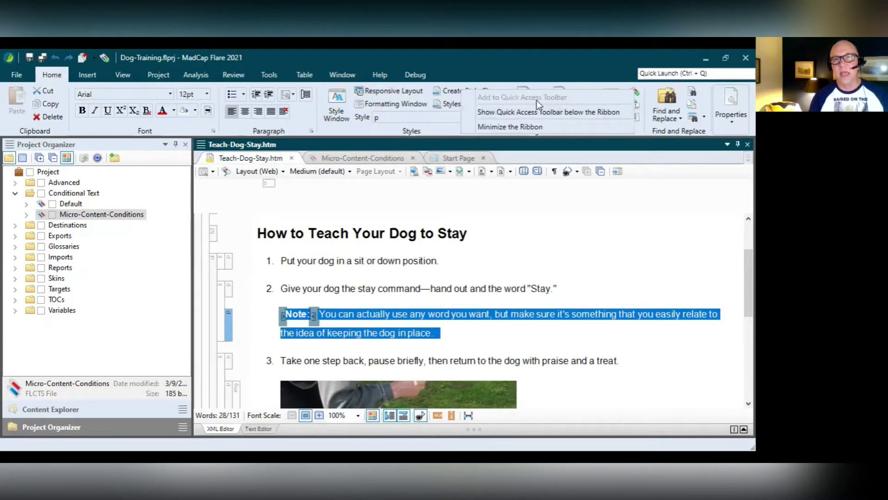
click(174, 59)
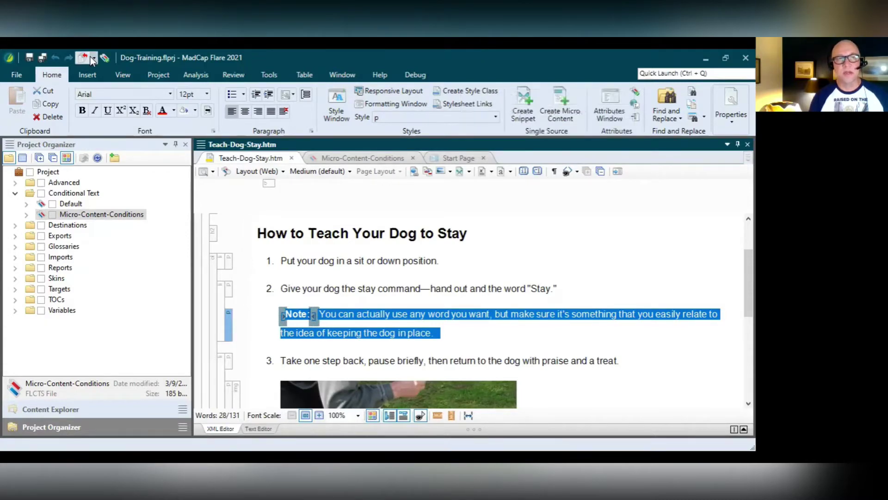
Step: Apply the TopicOnly condition tag from the Micro-Content-Conditions set to the selected note
click(104, 56)
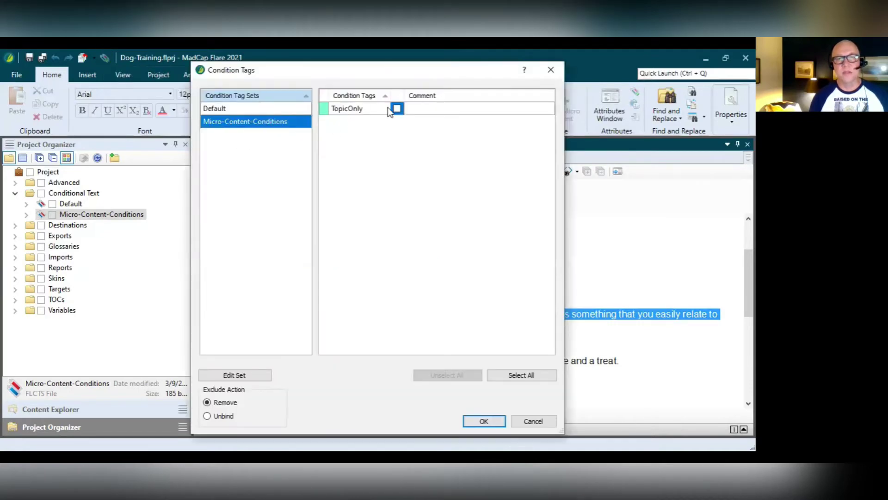
click(397, 108)
click(481, 420)
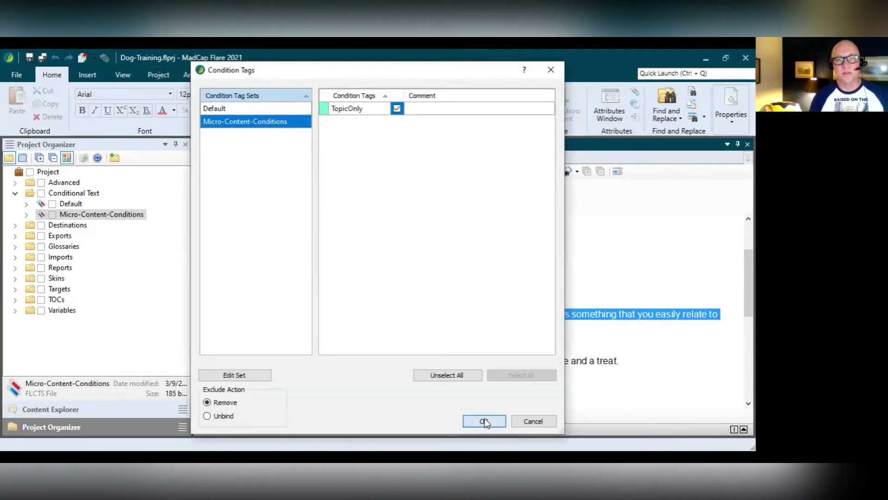
click(367, 333)
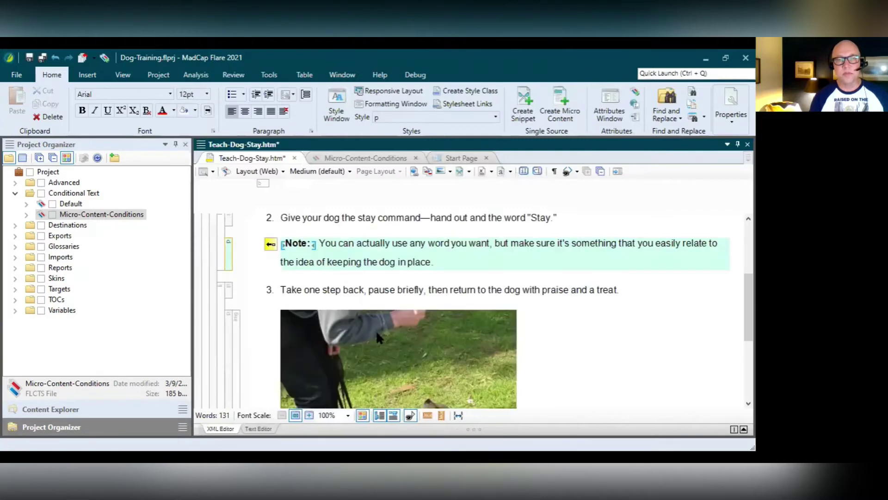
Step: Apply the TopicOnly condition tag from Micro-Content-Conditions to the image under step 3 and save all files
scroll(376, 329, down, 3)
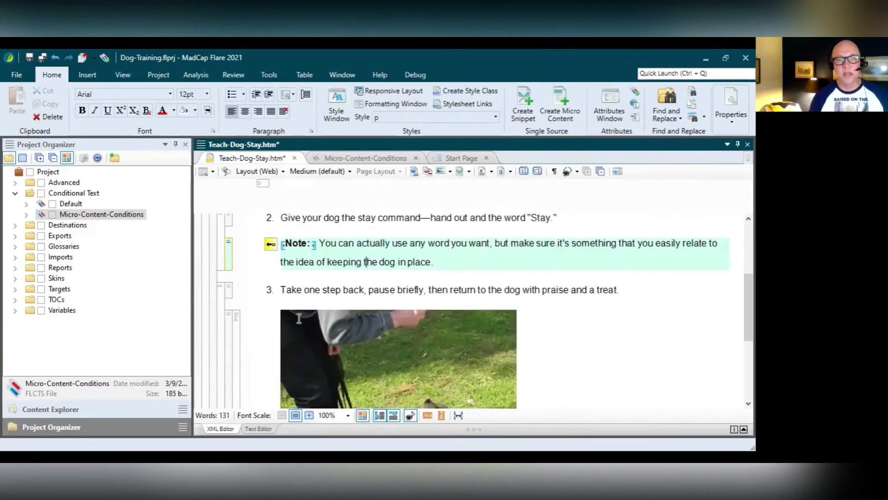
click(228, 323)
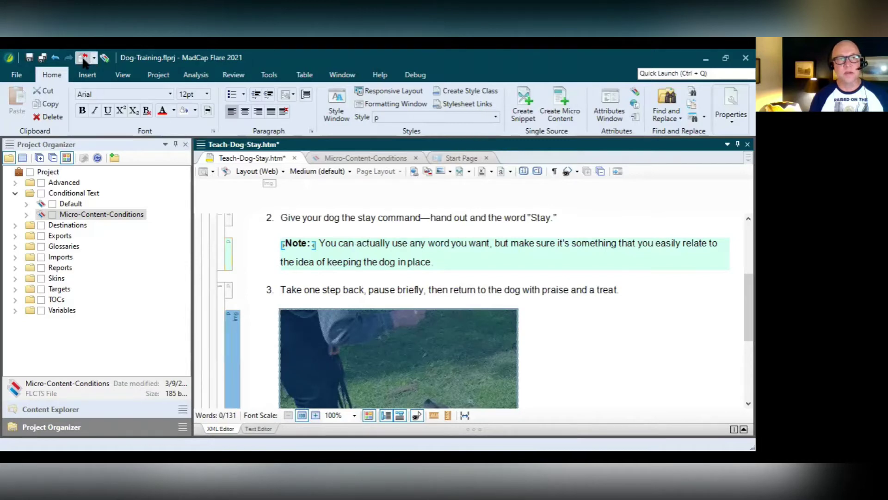
click(106, 58)
click(397, 109)
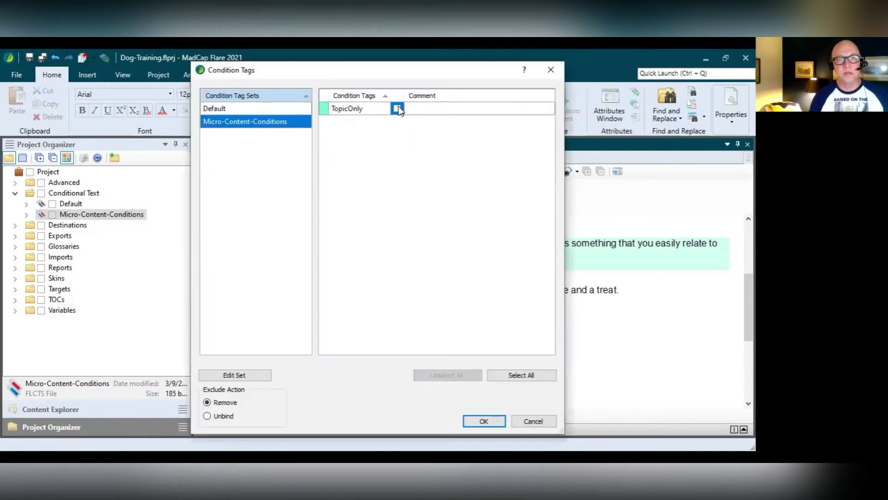
click(483, 421)
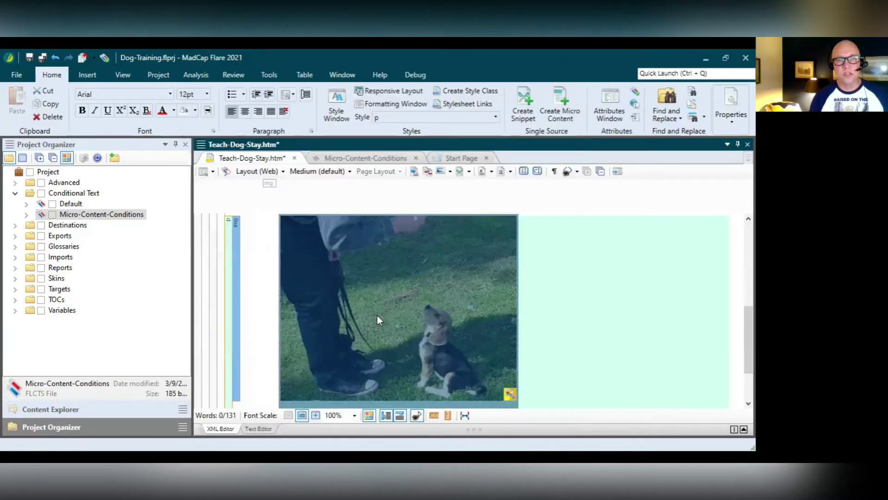
click(360, 256)
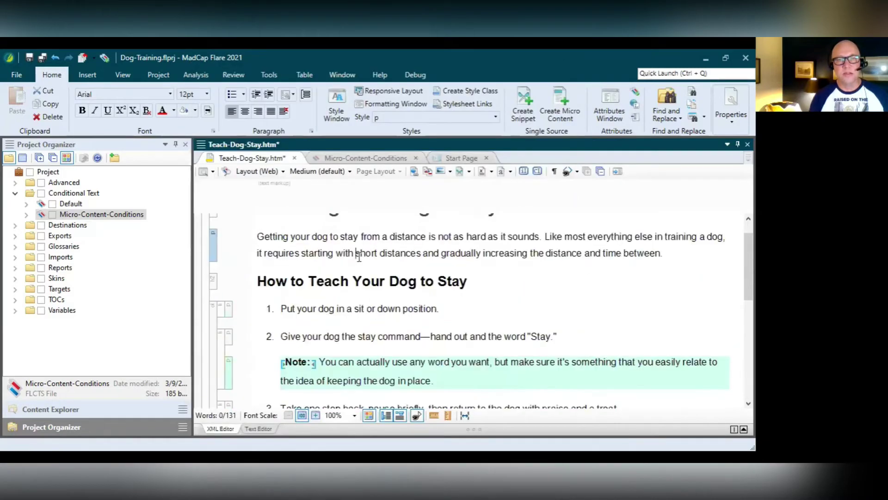
click(40, 58)
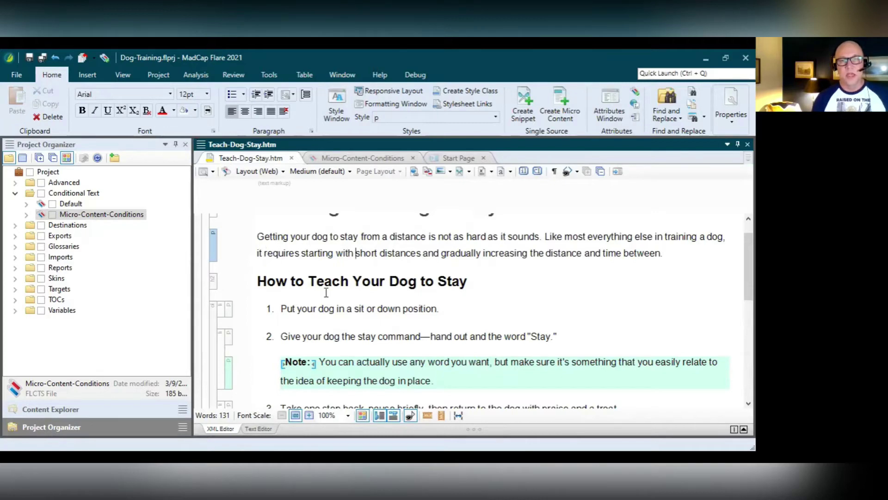
Step: Group everything from the "How to Teach Your Dog to Stay" heading through the closing sentence in a div
scroll(326, 292, down, 3)
scroll(324, 292, up, 3)
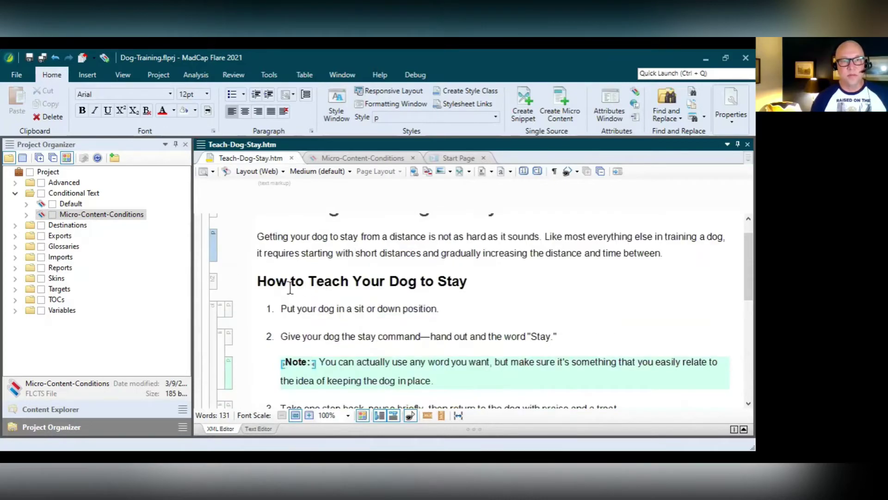
click(259, 281)
drag(259, 281, 511, 382)
scroll(304, 412, down, 4)
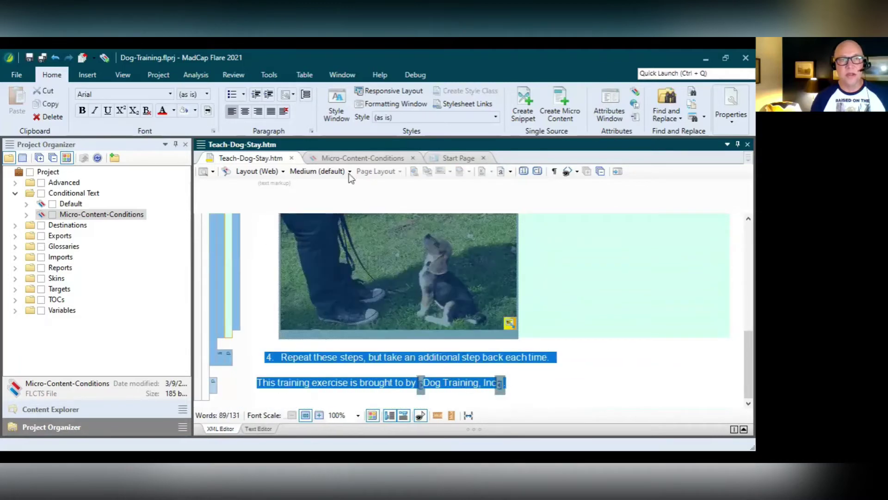
click(306, 94)
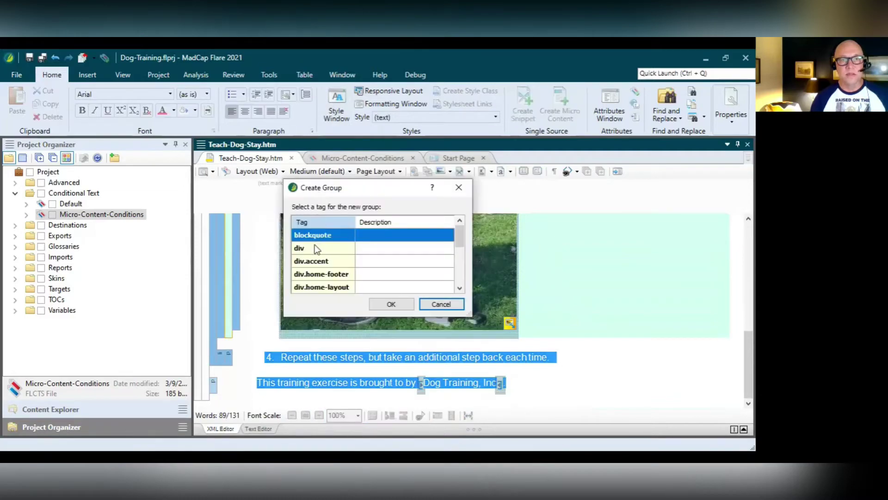
click(388, 304)
scroll(387, 309, up, 2)
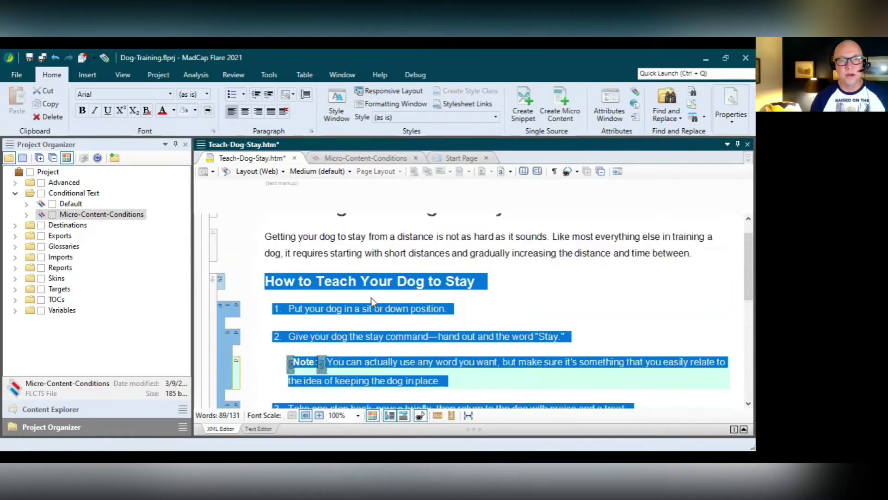
Step: Create micro content from the new div with the phrase "teach dog stay"
click(220, 280)
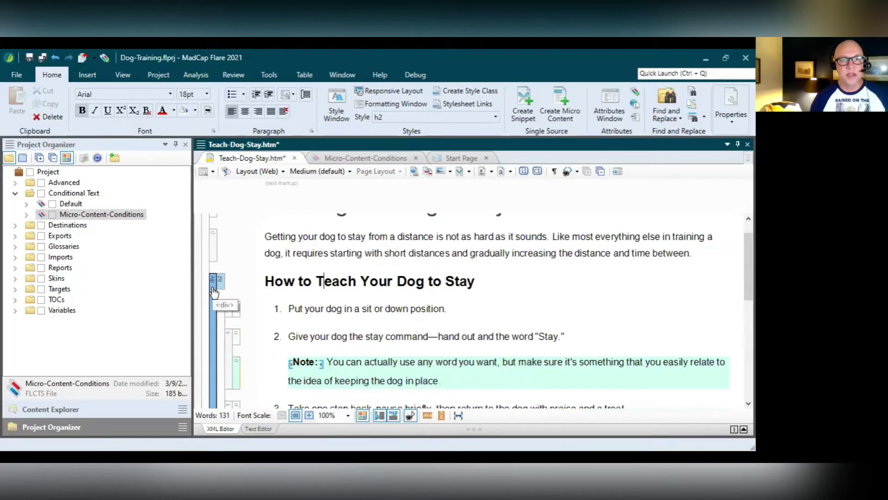
right_click(213, 290)
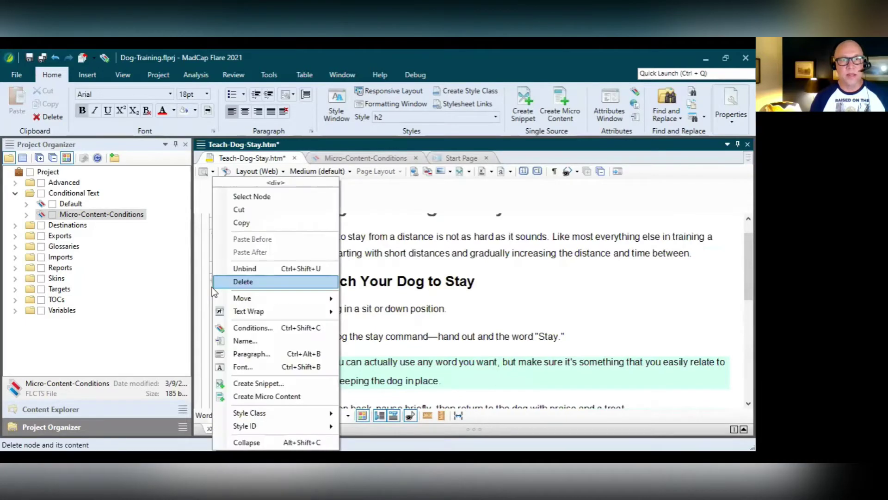
click(247, 397)
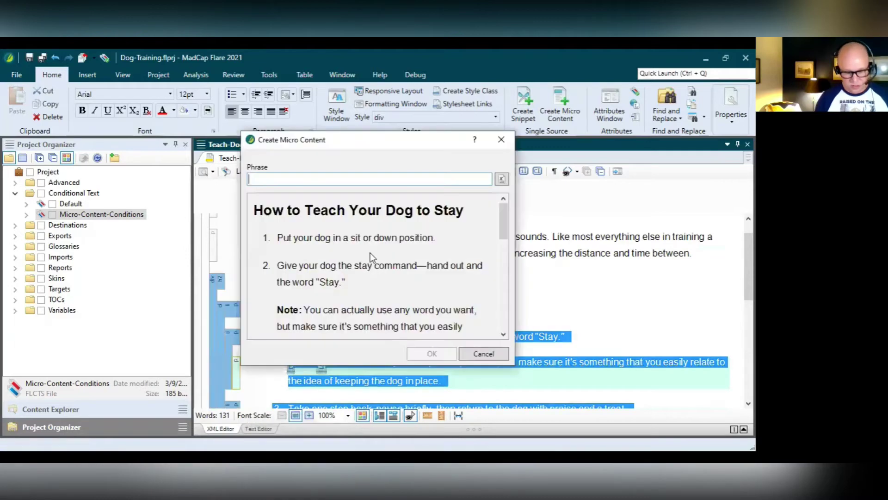
text(teach do)
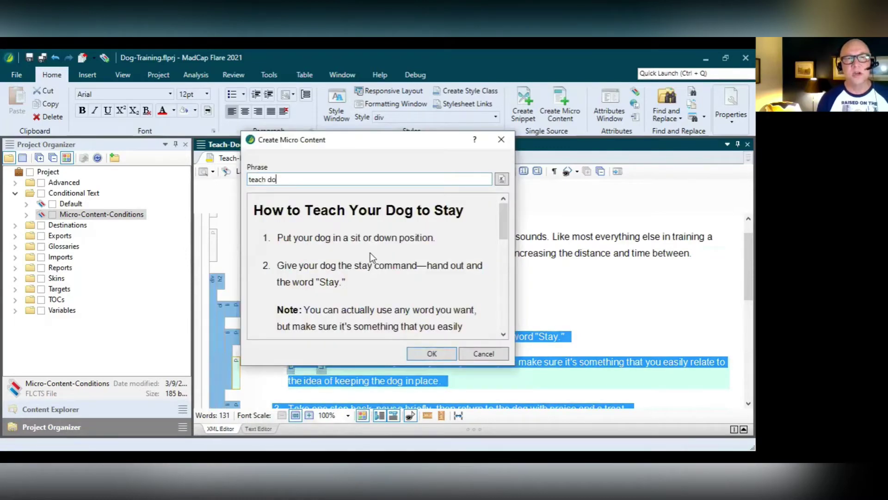
text(g stay)
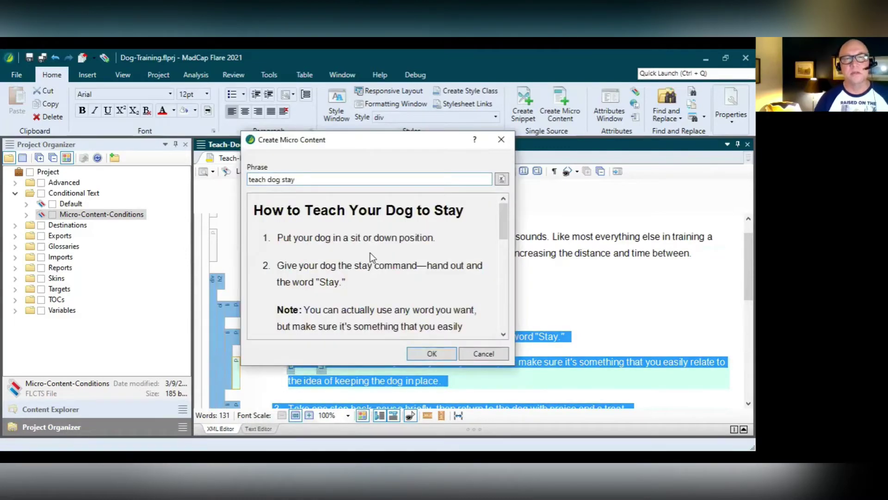
click(432, 354)
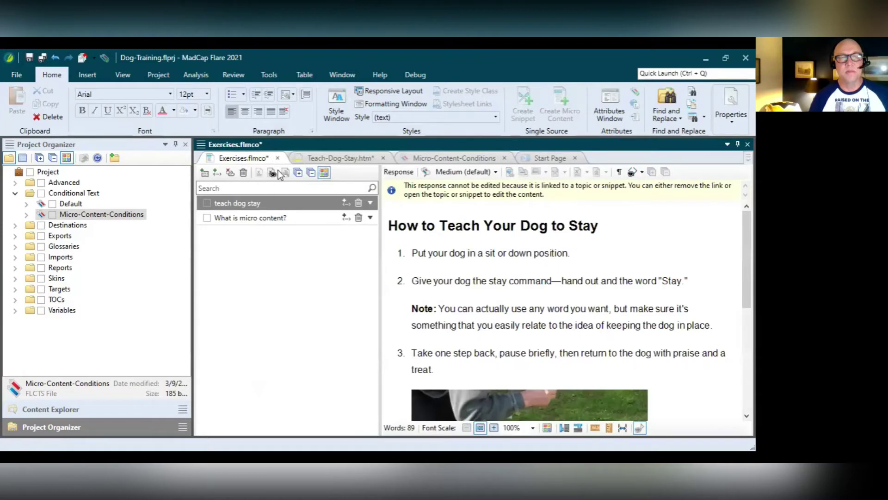
Step: Delete the "What is micro content?" phrase from Exercises.flmco and save all files
click(253, 219)
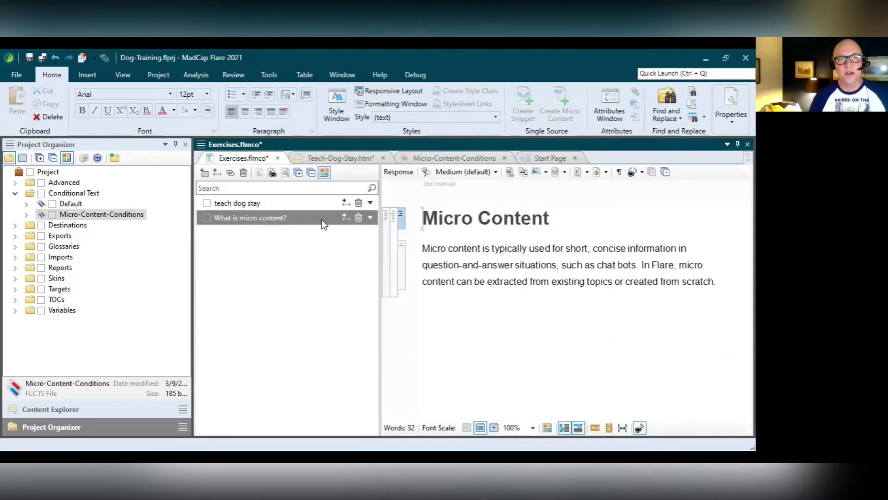
click(359, 218)
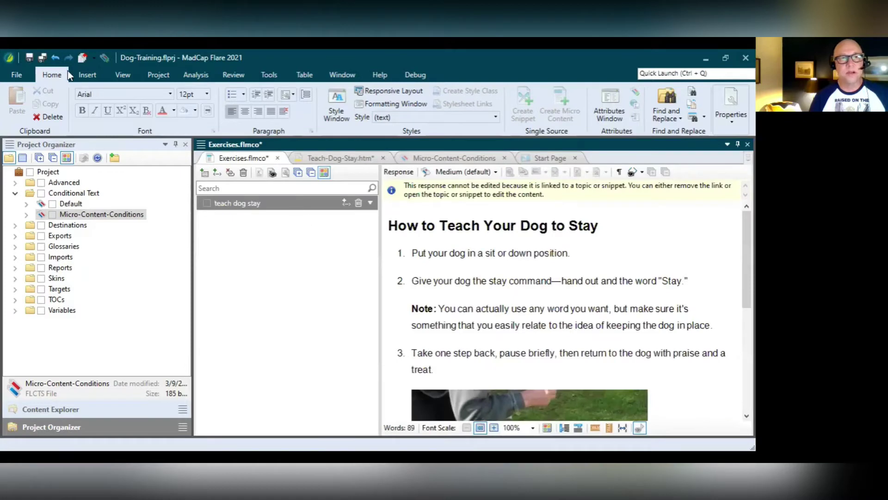
click(41, 58)
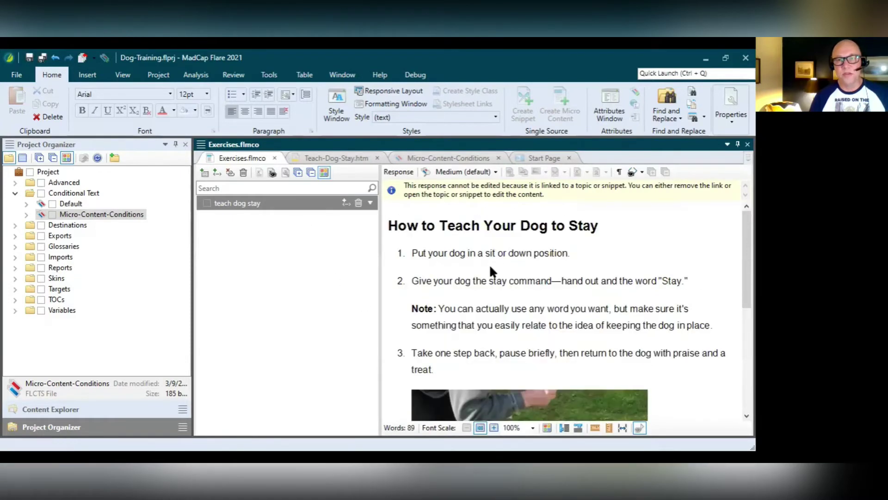
Step: Review the "teach dog stay" response and check the phrase's Conditional Text properties for the Micro-Content-Conditions set
scroll(490, 272, down, 5)
scroll(490, 273, up, 5)
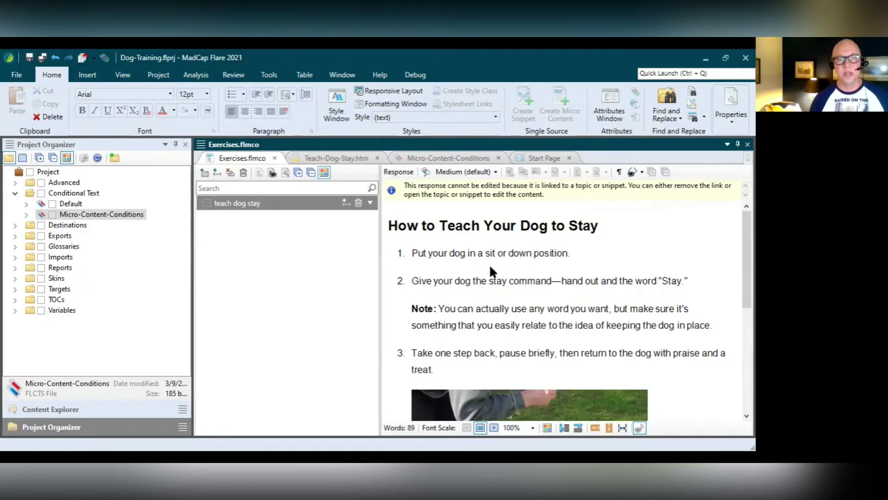
right_click(246, 203)
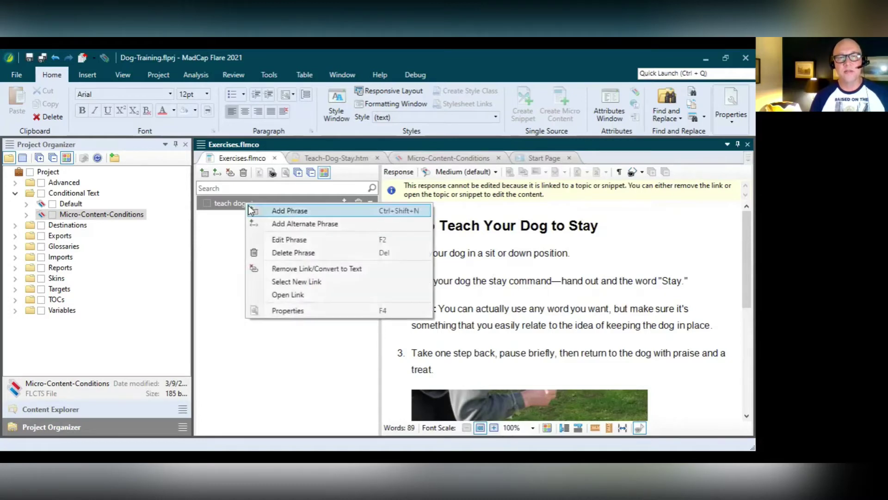
click(277, 310)
drag(264, 244, 325, 245)
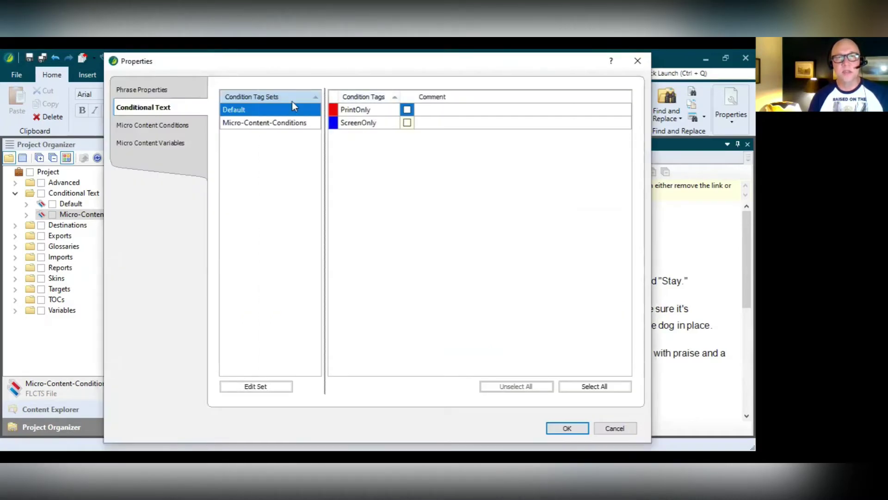
click(257, 123)
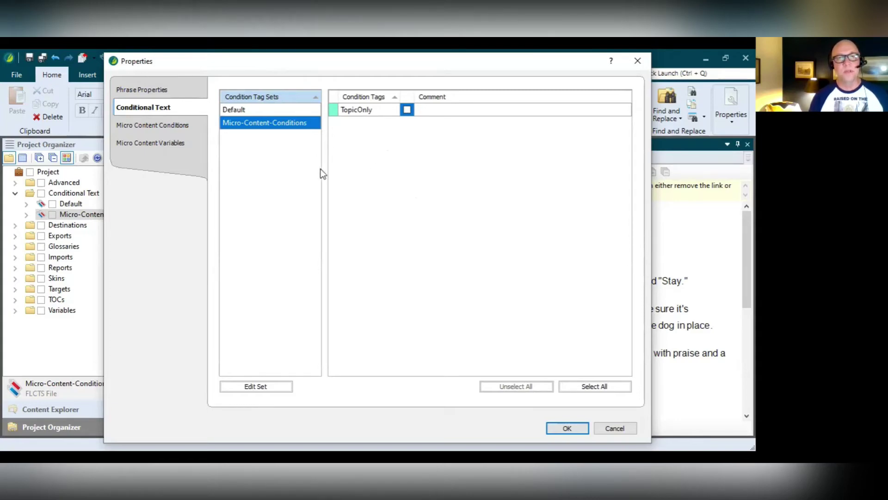
Step: Exclude the Micro-Content-Conditions.TopicOnly tag in the "teach dog stay" phrase's micro content conditions and save all files
click(187, 125)
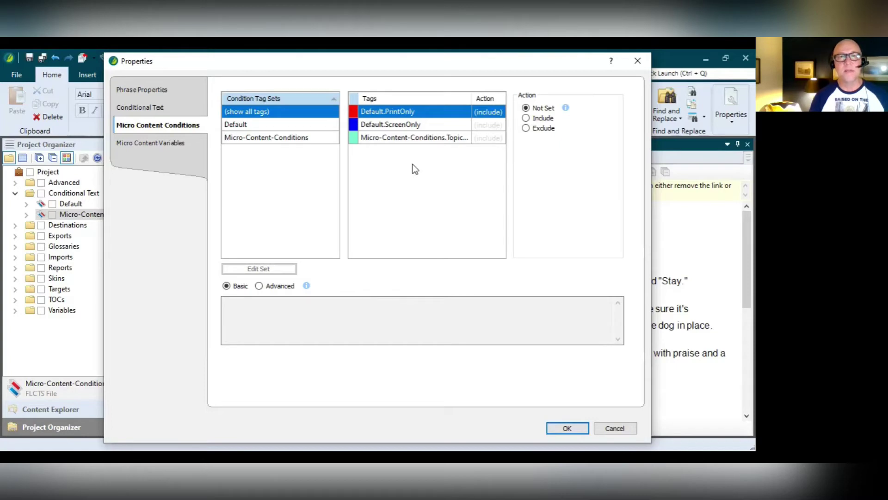
click(429, 138)
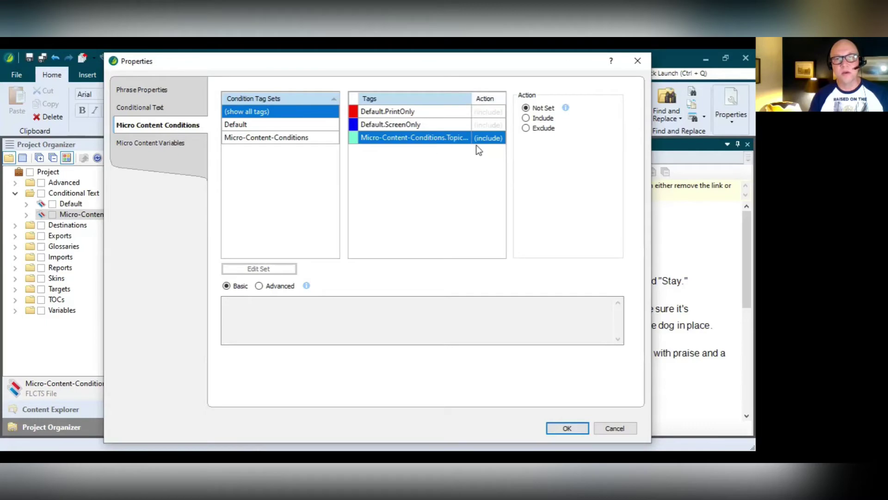
click(526, 129)
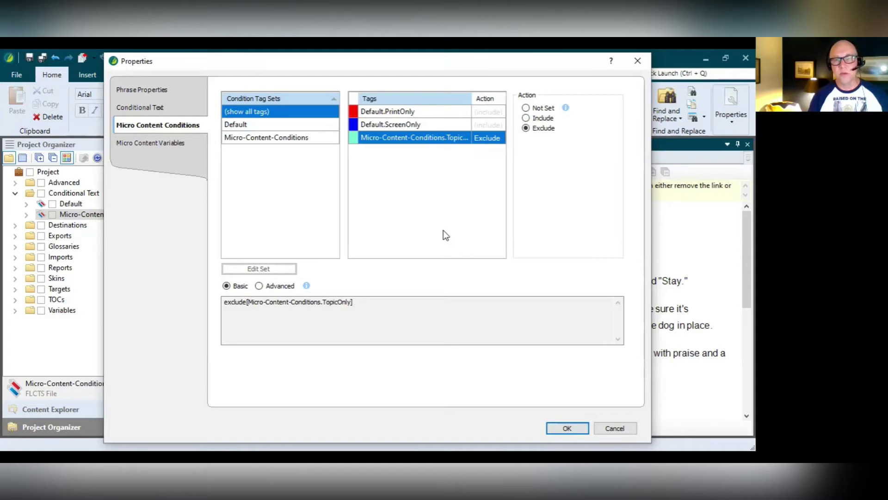
click(559, 427)
click(42, 58)
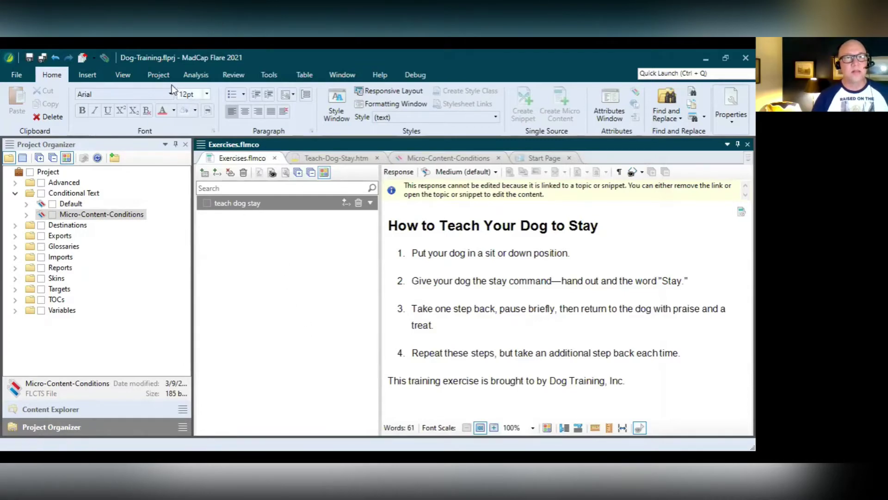
Step: Build the primary HTML5 target and search its output for "teach dog stay"
click(162, 75)
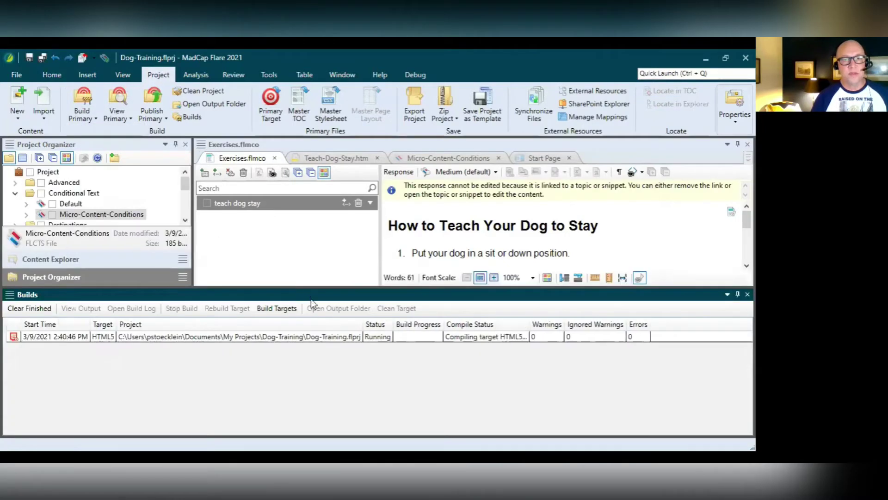
drag(317, 287, 324, 347)
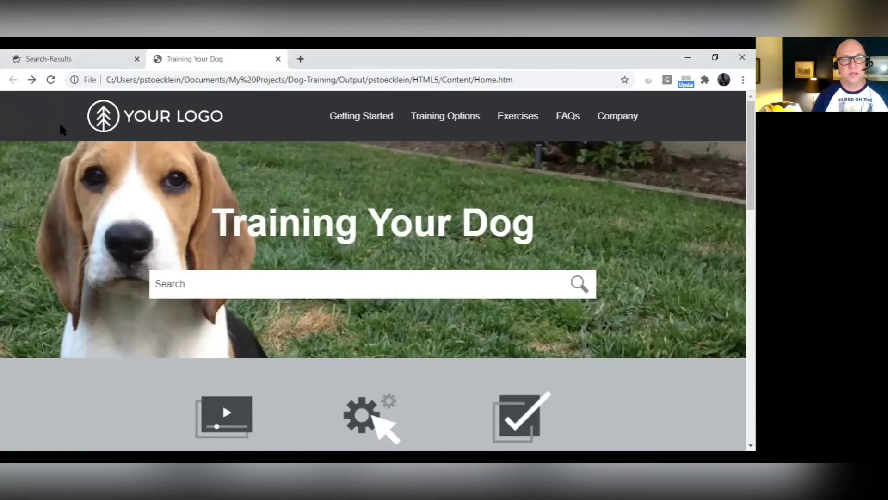
text(tea)
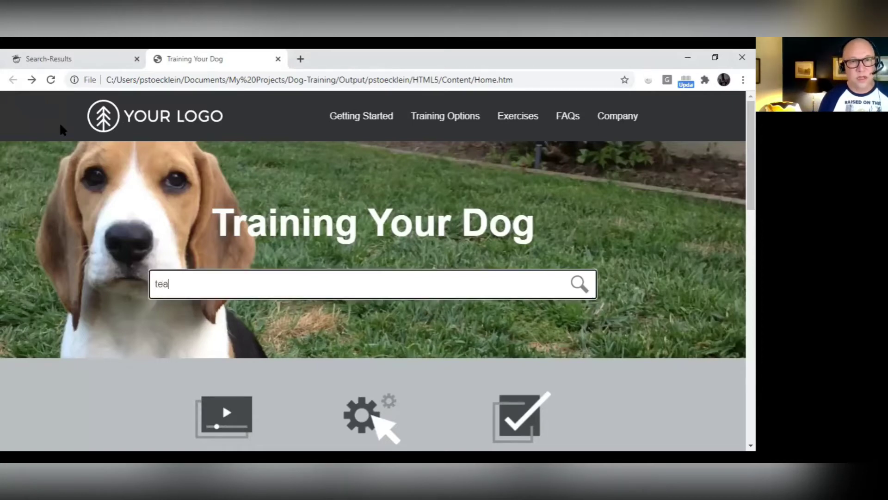
text(ch dog )
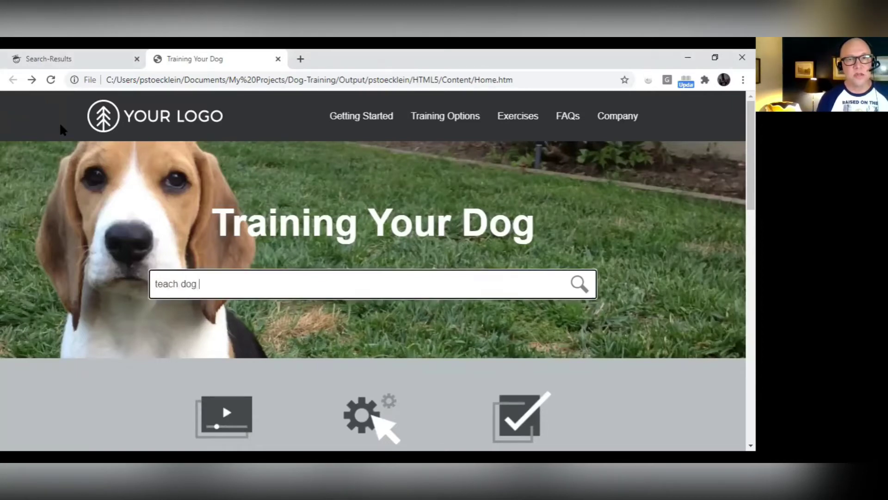
text(stay)
key(Return)
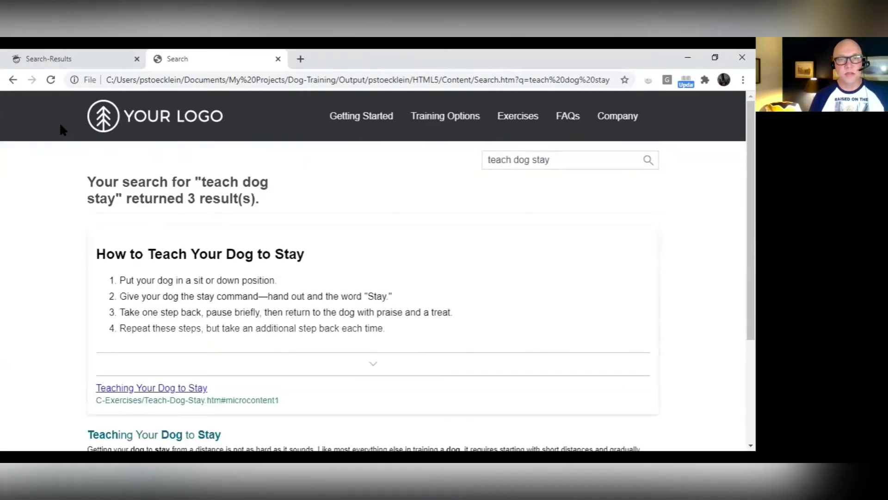
Step: Expand the micro content result and open the linked Teaching Your Dog to Stay topic to compare the note and image
click(373, 364)
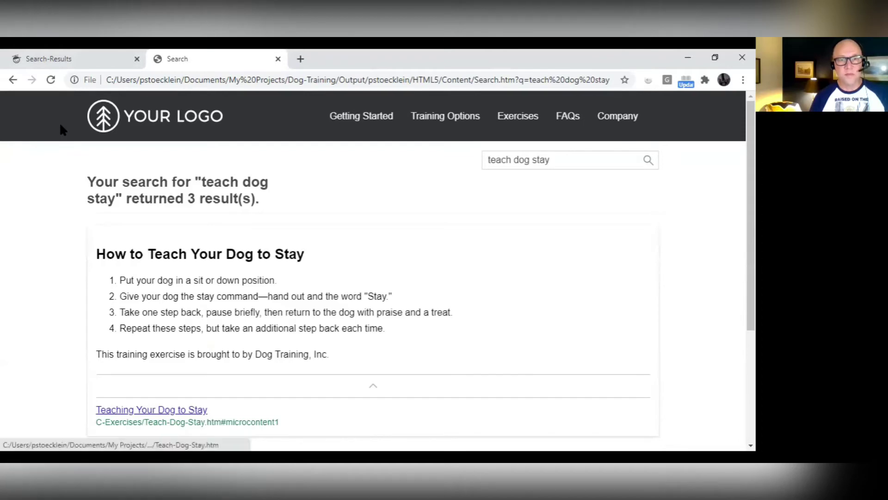
click(152, 410)
scroll(63, 130, up, 3)
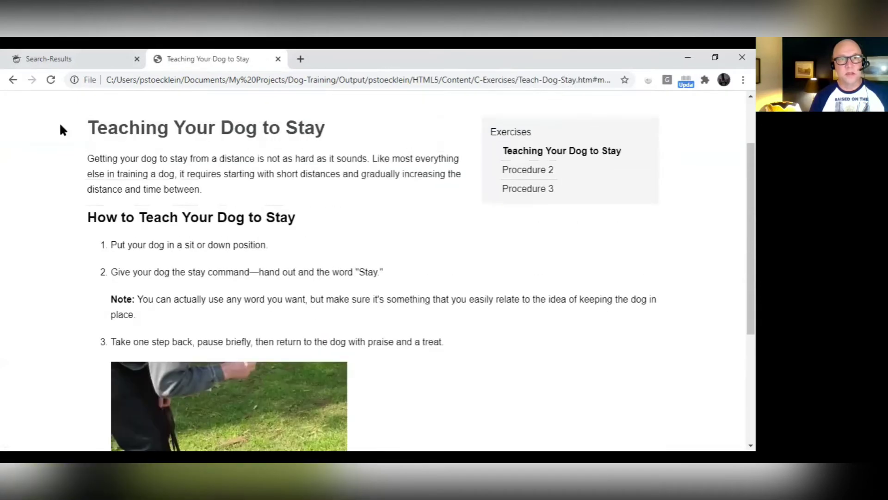
scroll(61, 129, down, 4)
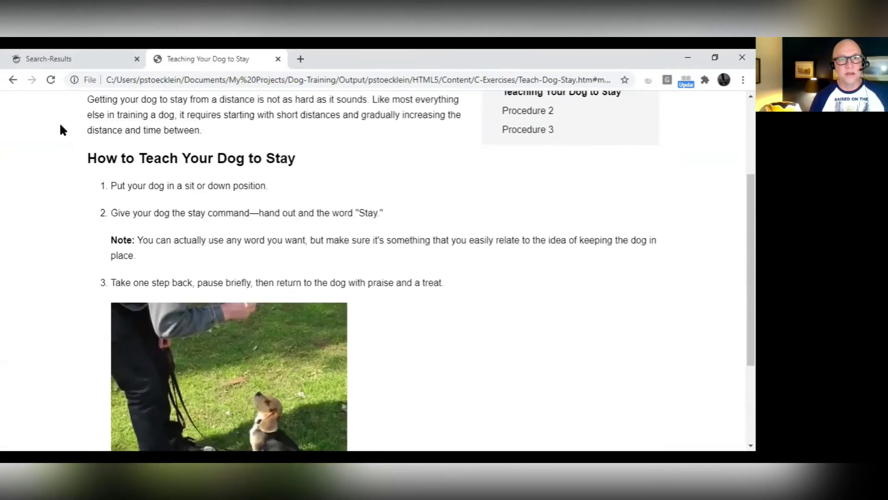
scroll(61, 126, up, 3)
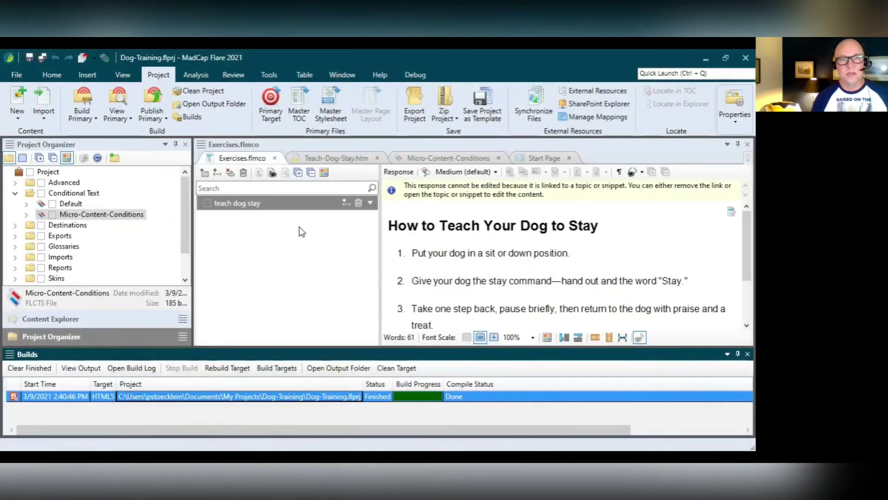
Step: Set the TopicOnly tag's action to Not Set in the "teach dog stay" phrase's micro content conditions
right_click(255, 204)
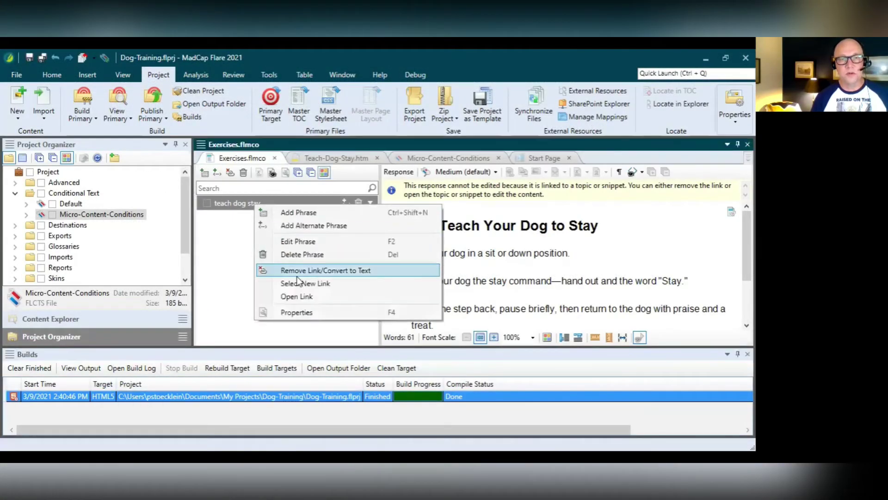
click(299, 311)
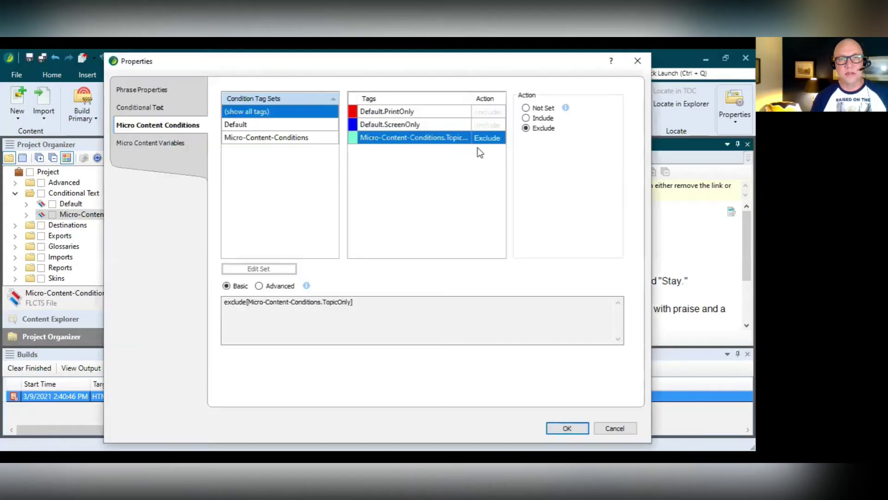
click(532, 109)
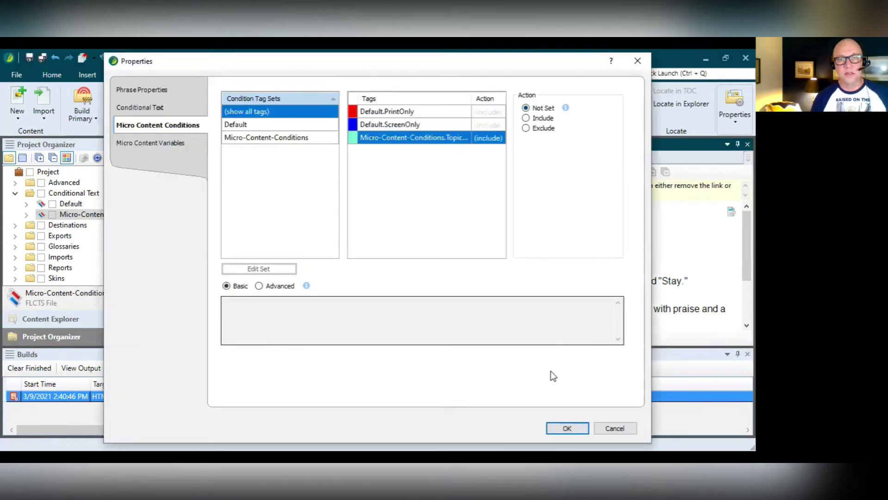
click(566, 429)
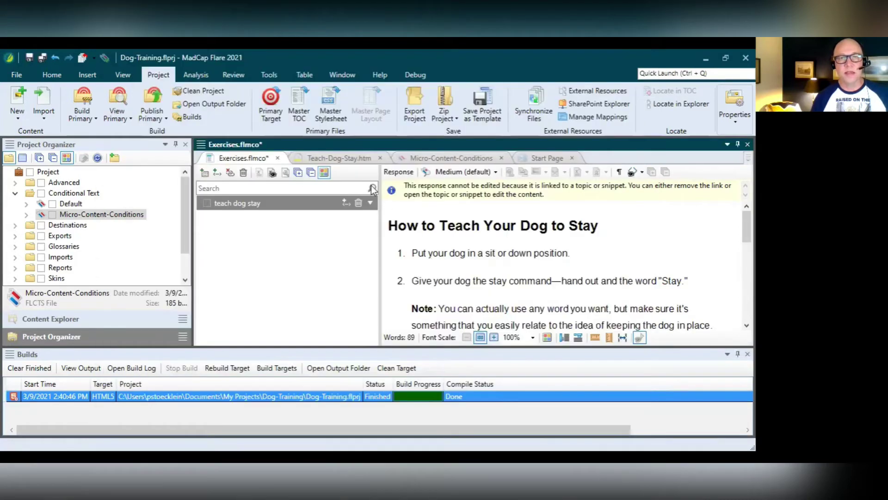
Step: Remove the TopicOnly condition from the Note paragraph under step 2 in Teach-Dog-Stay.htm
click(342, 159)
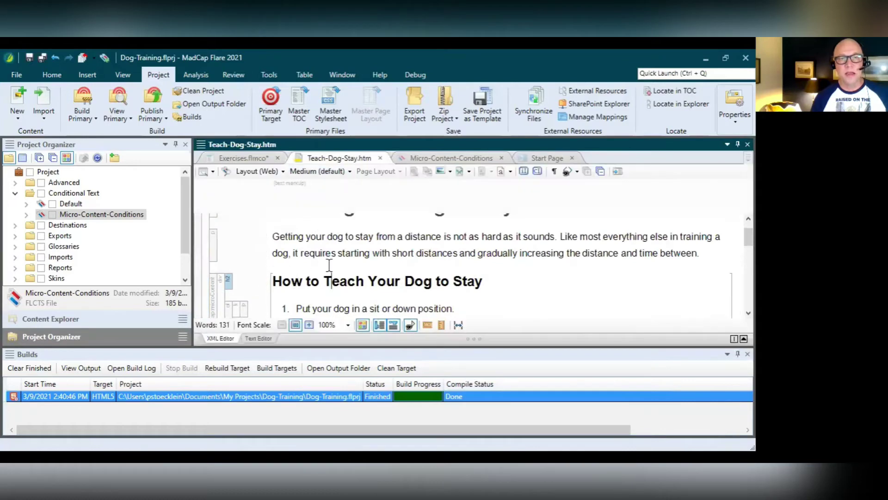
scroll(336, 273, down, 3)
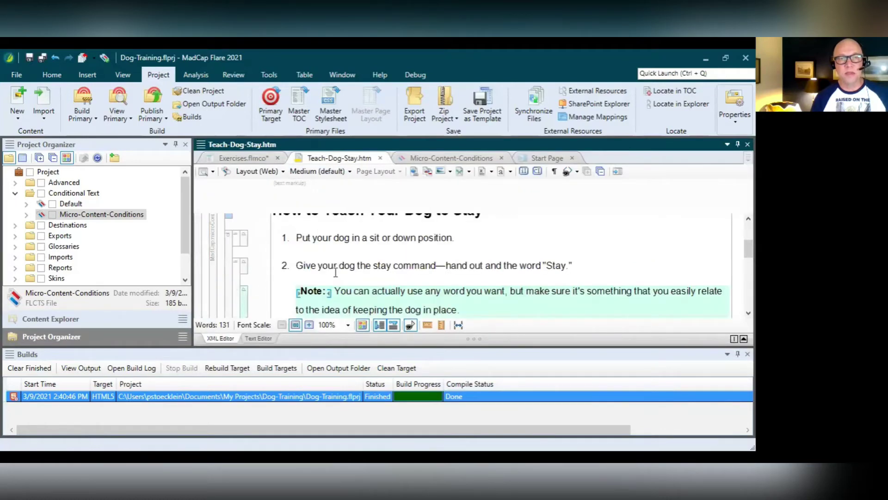
scroll(336, 273, up, 3)
scroll(301, 259, down, 6)
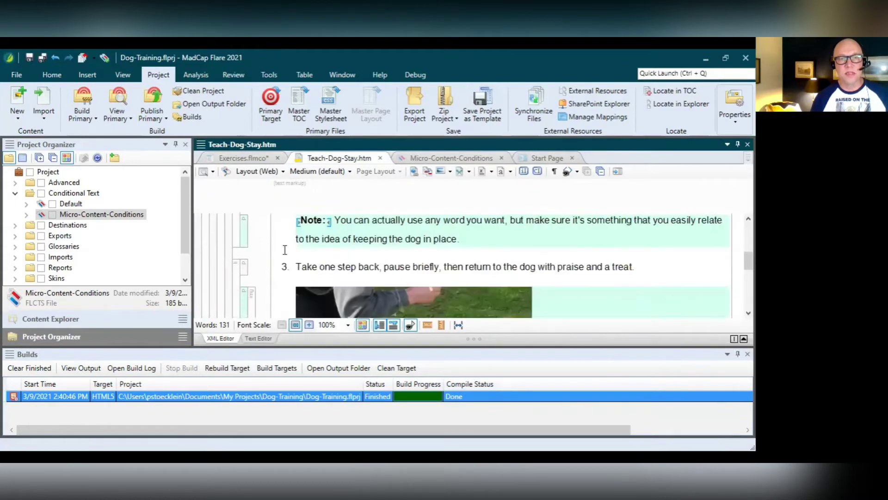
right_click(244, 227)
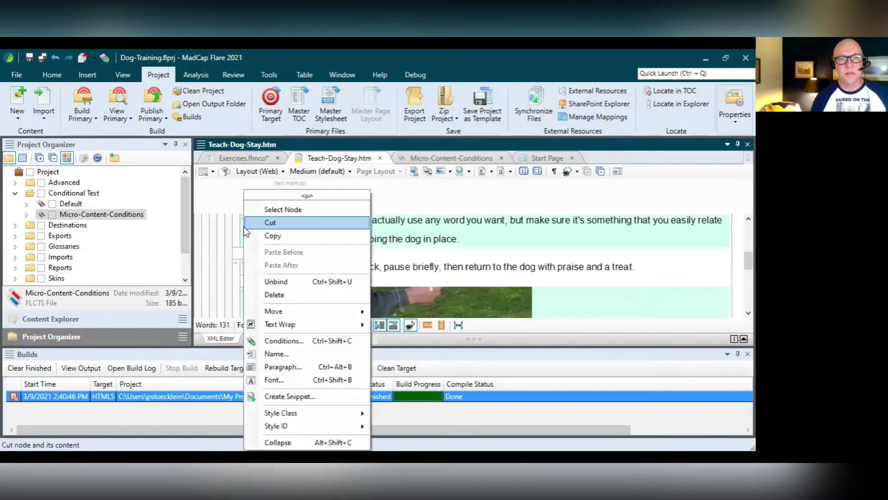
click(279, 342)
click(397, 108)
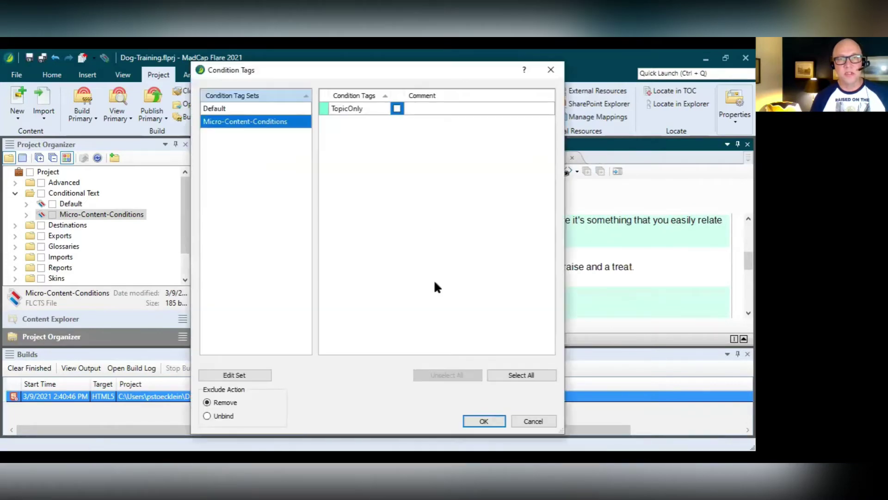
click(472, 418)
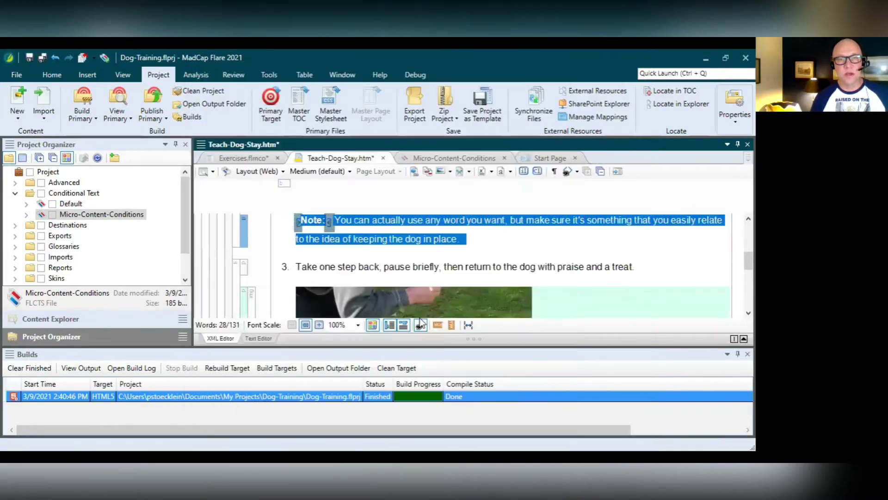
Step: Remove the TopicOnly condition from the image paragraph under step 3 and save all files
click(747, 354)
click(300, 266)
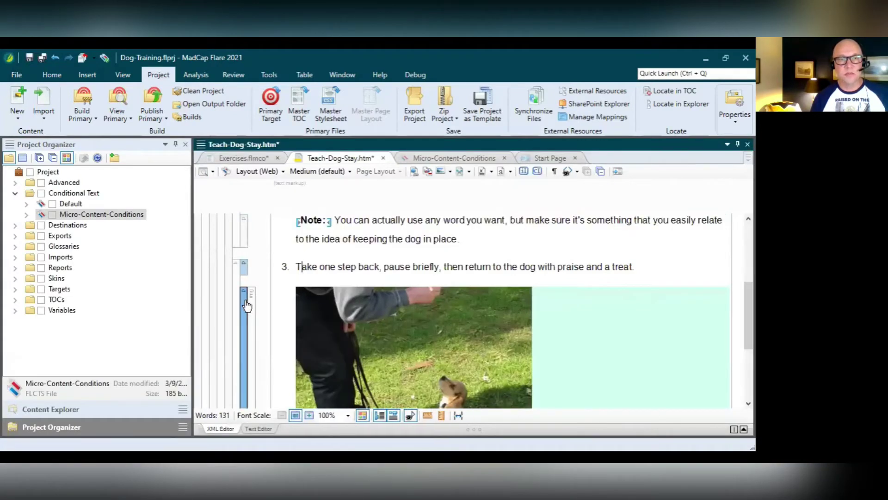
right_click(245, 302)
click(278, 340)
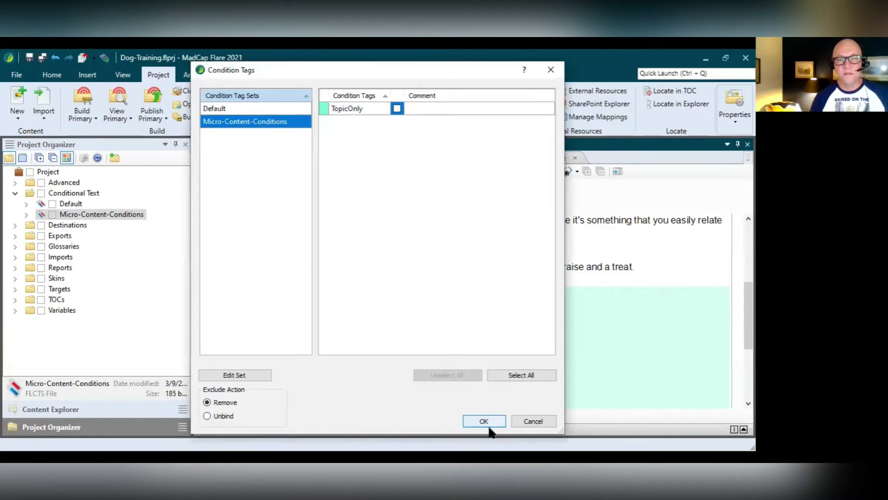
click(489, 424)
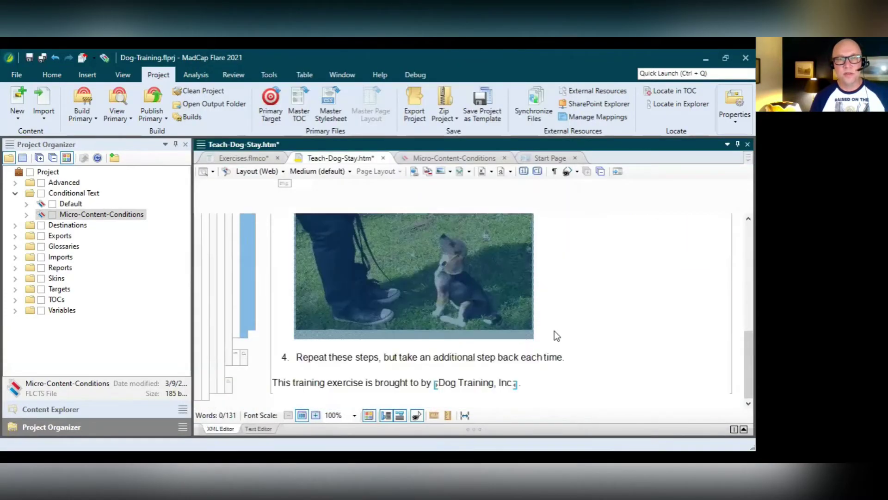
scroll(554, 331, up, 10)
click(438, 308)
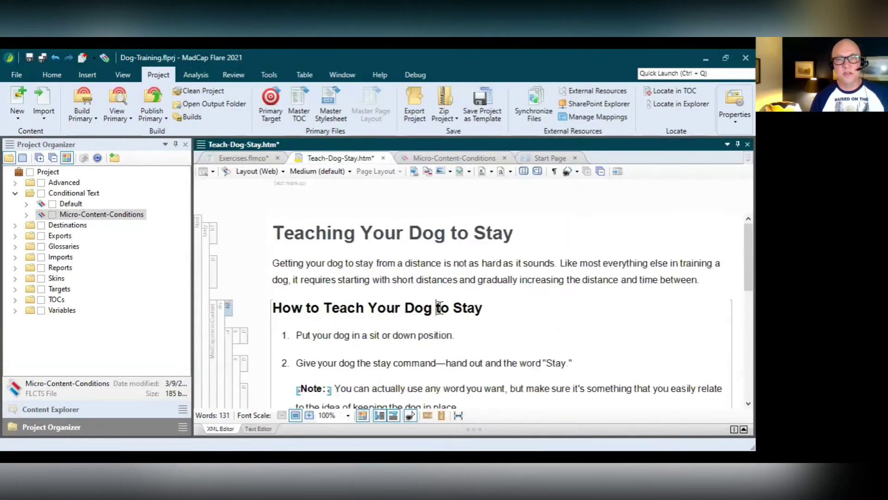
scroll(438, 308, down, 3)
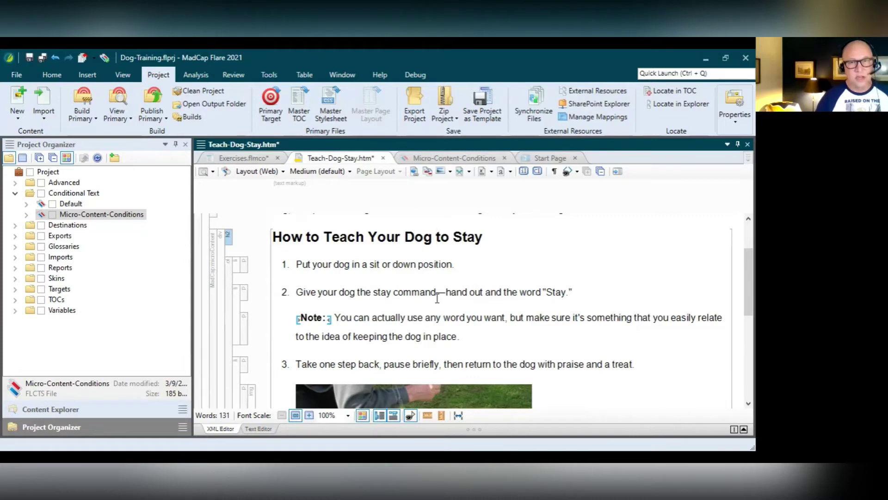
click(42, 58)
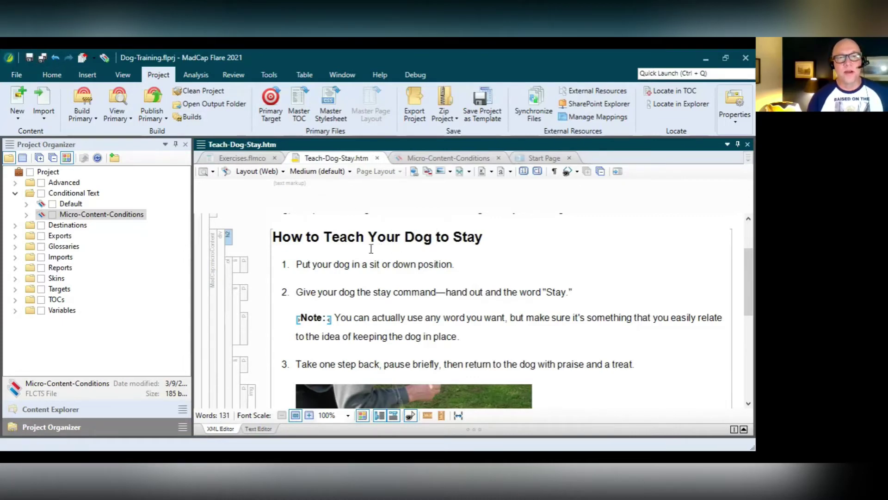
Step: Open Styles.css from the Resources > Stylesheets content folder in the Internal Text Editor
click(84, 408)
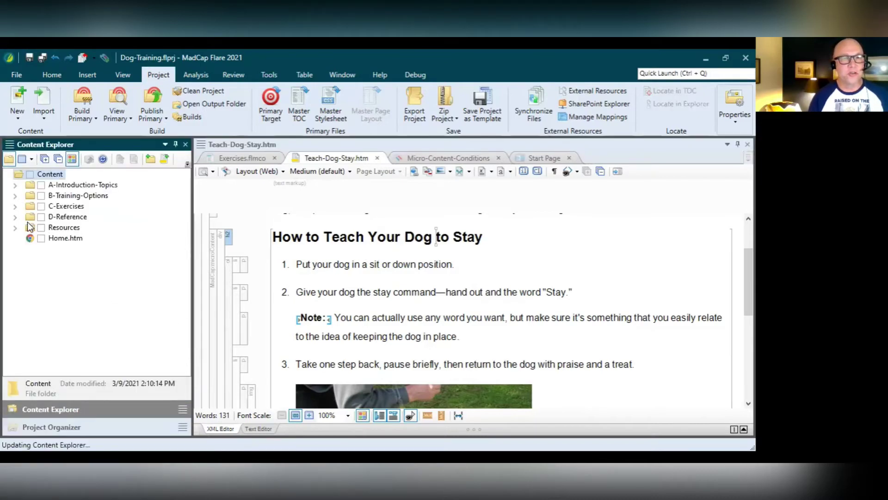
click(16, 227)
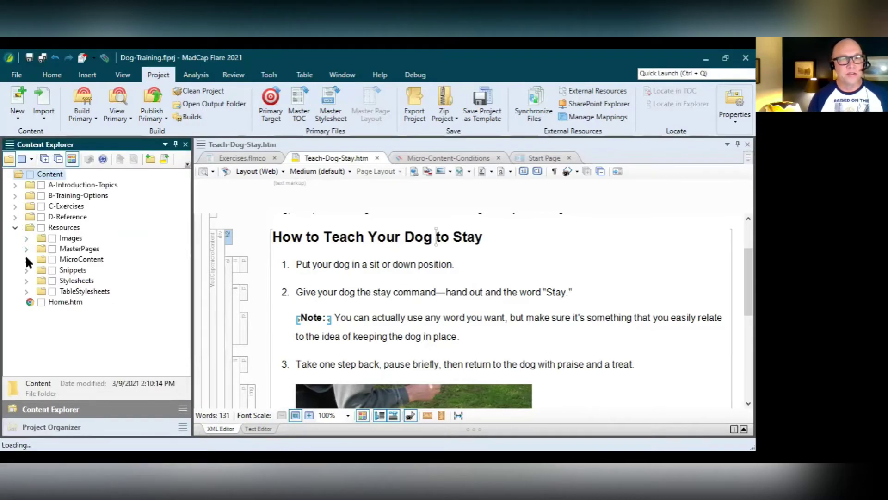
click(26, 280)
click(84, 292)
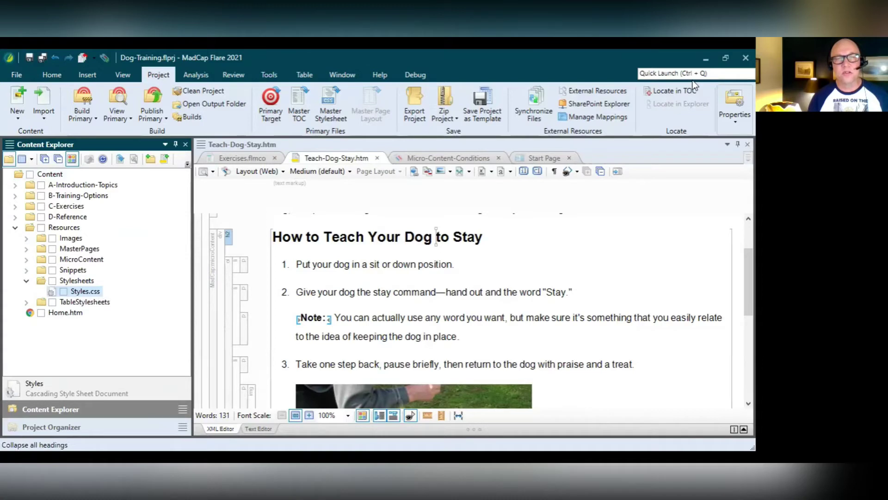
right_click(77, 295)
mouse_move(112, 290)
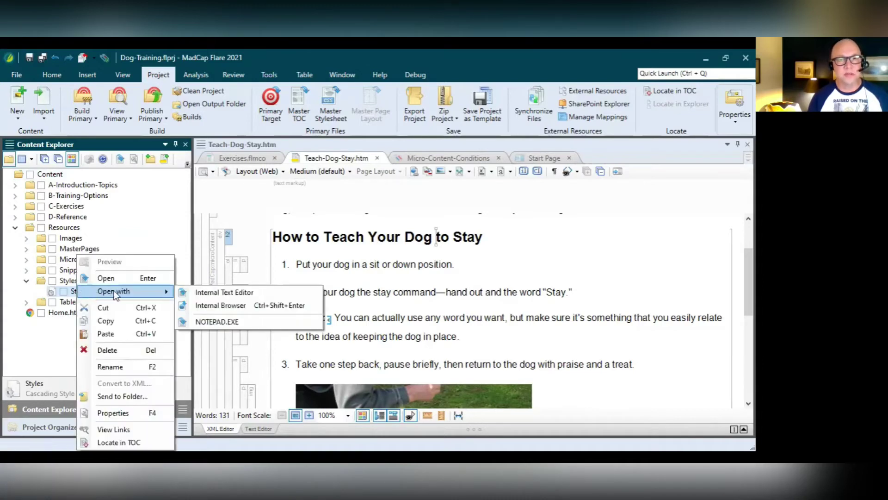
click(201, 293)
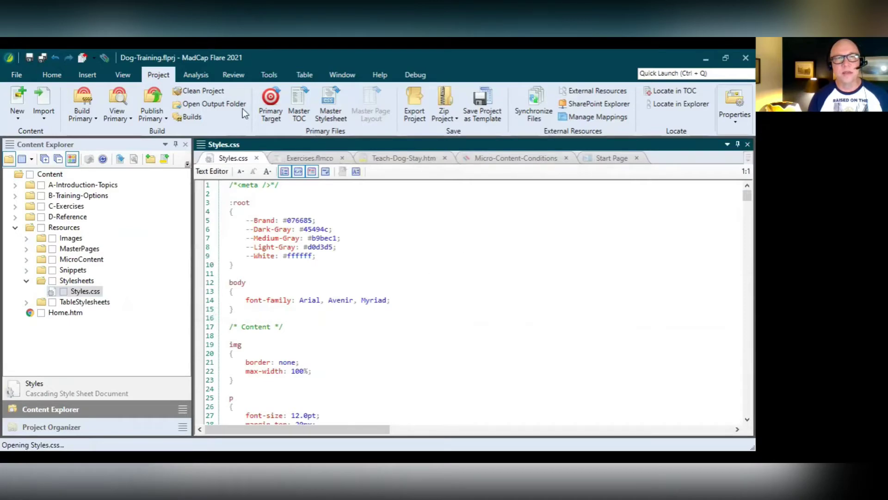
click(52, 75)
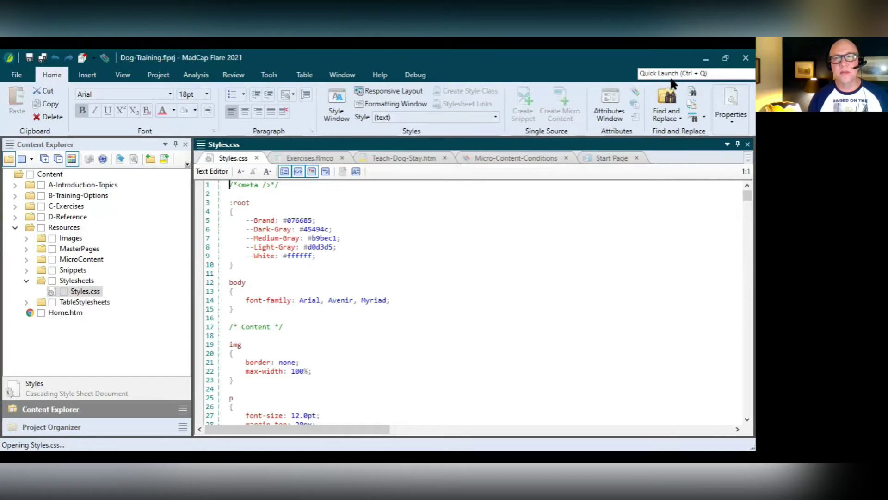
Step: Search the stylesheet for "micro content" and go to the Micro Content comment
click(691, 91)
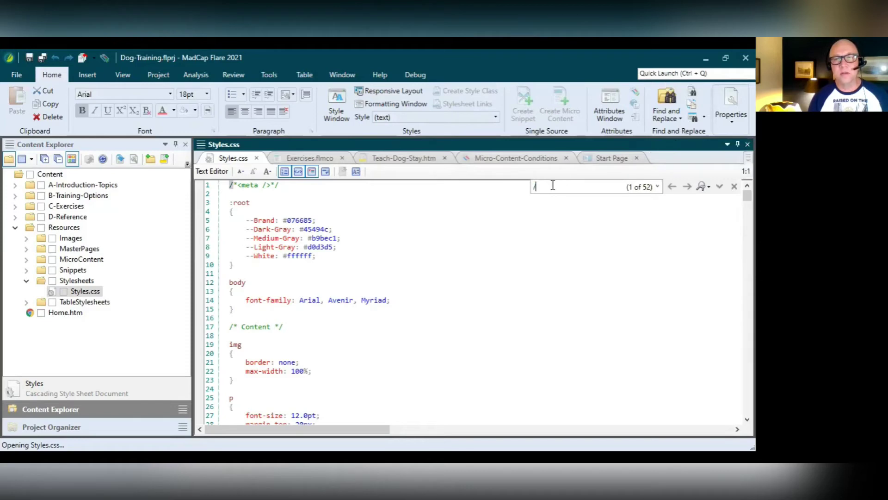
text(micro content)
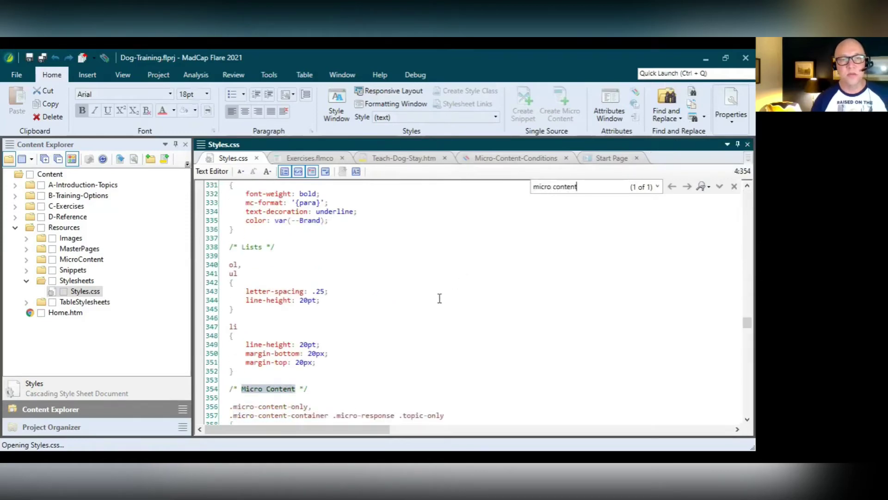
scroll(438, 299, down, 1)
click(271, 371)
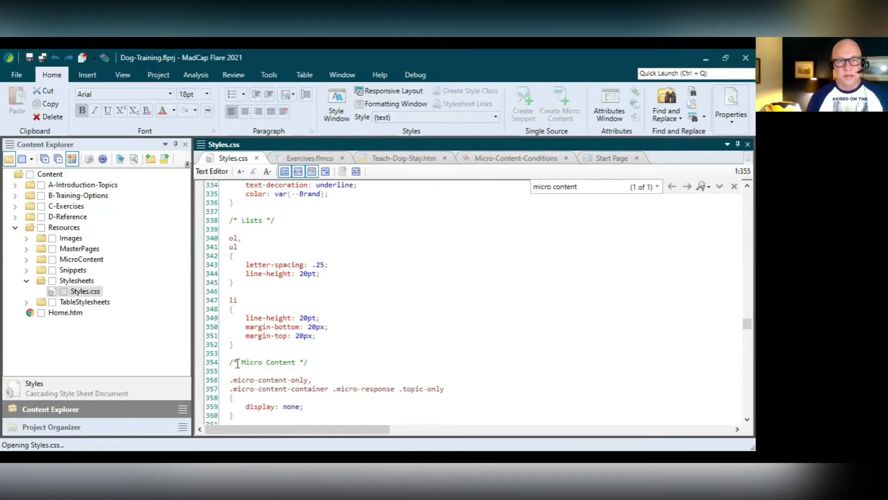
click(275, 362)
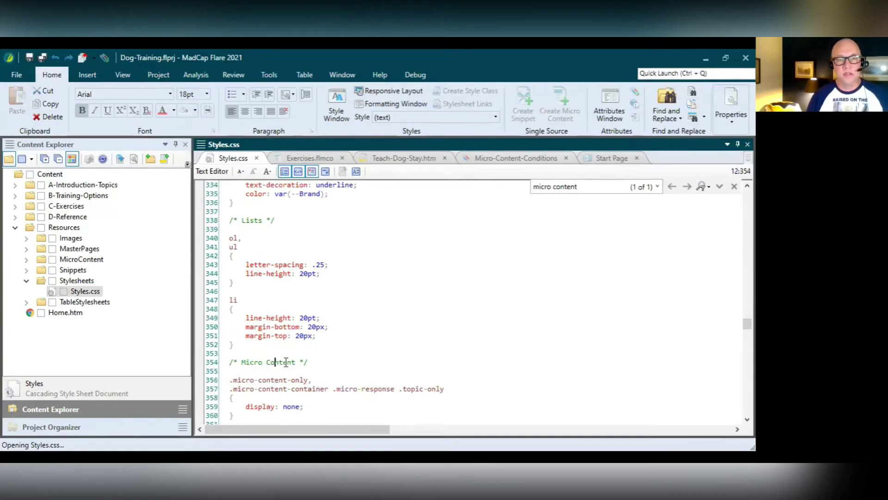
scroll(326, 367, down, 1)
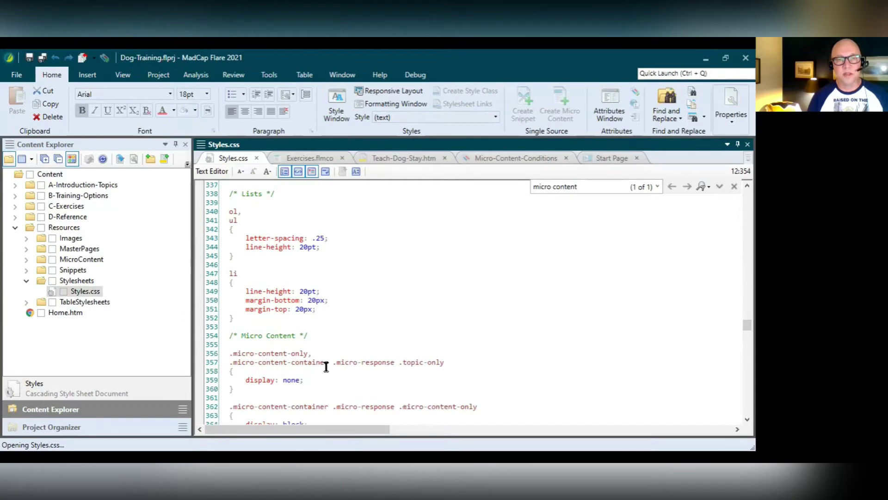
scroll(327, 366, down, 2)
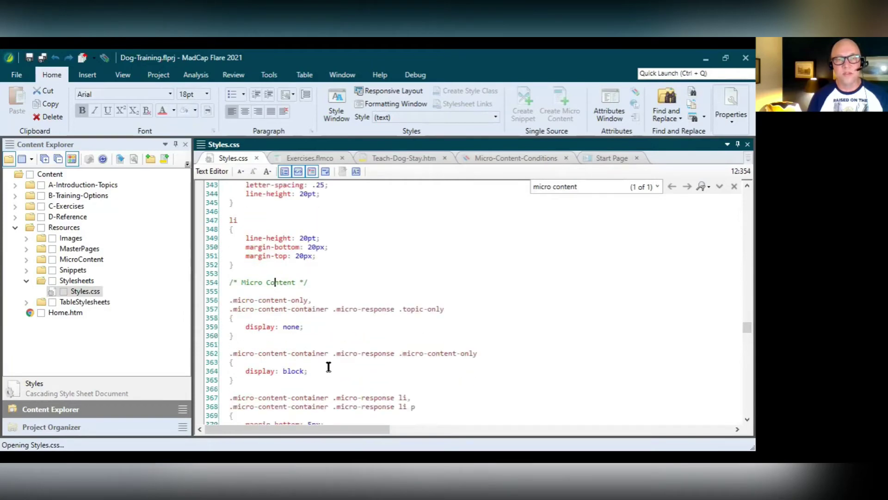
scroll(328, 366, down, 1)
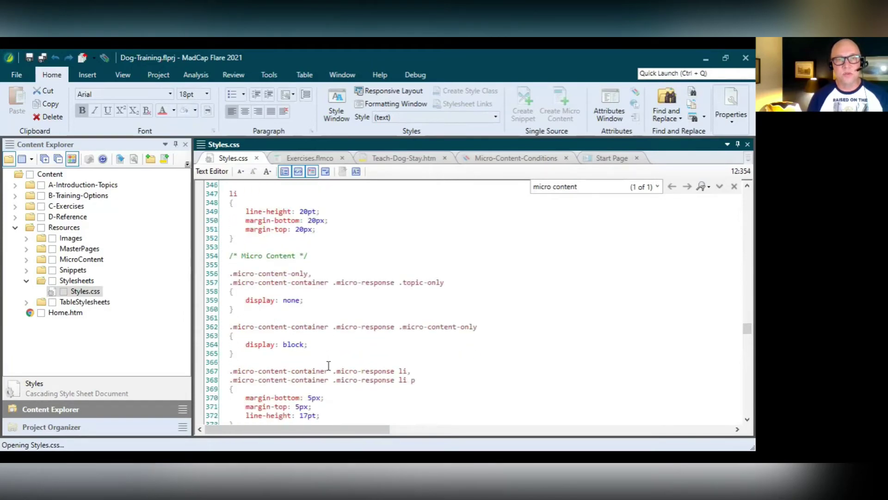
drag(229, 256, 313, 256)
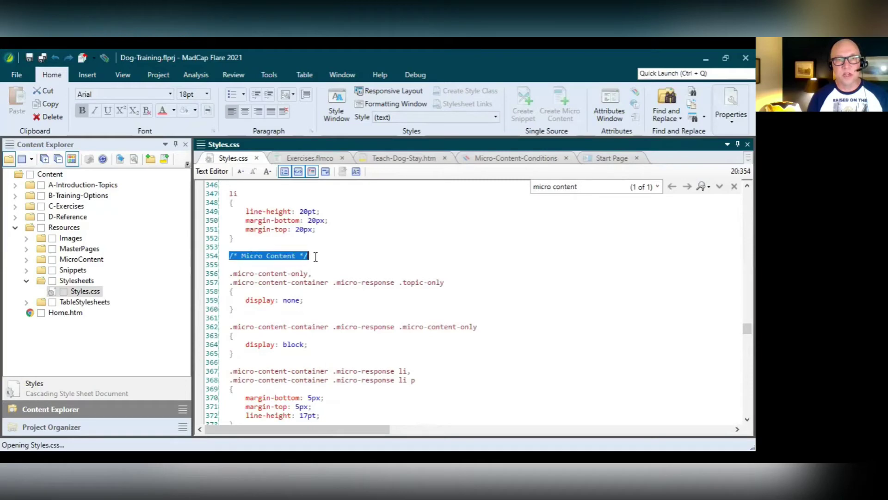
click(318, 258)
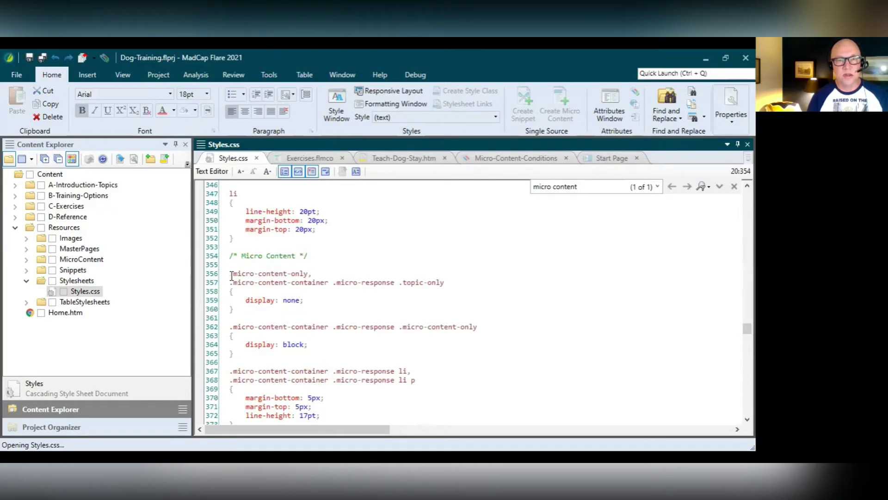
Step: Examine the block of style rules between the Micro Content and Master pages comments
scroll(232, 276, down, 1)
click(231, 249)
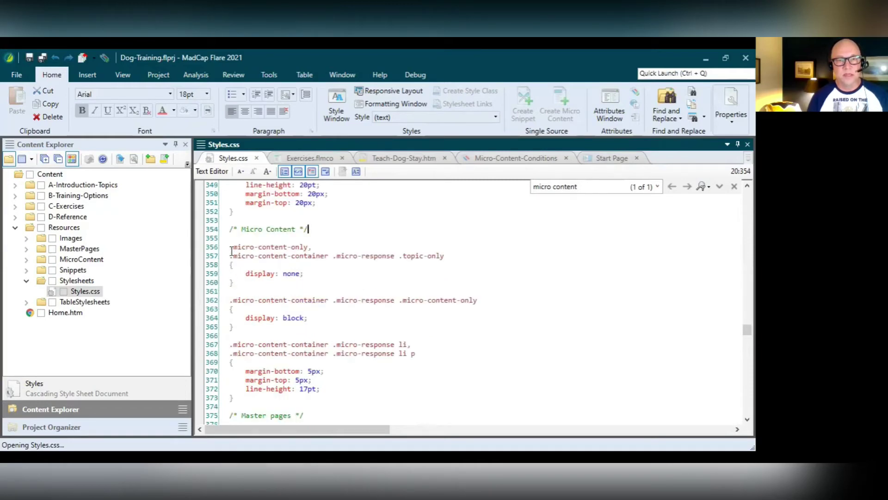
drag(231, 250, 267, 400)
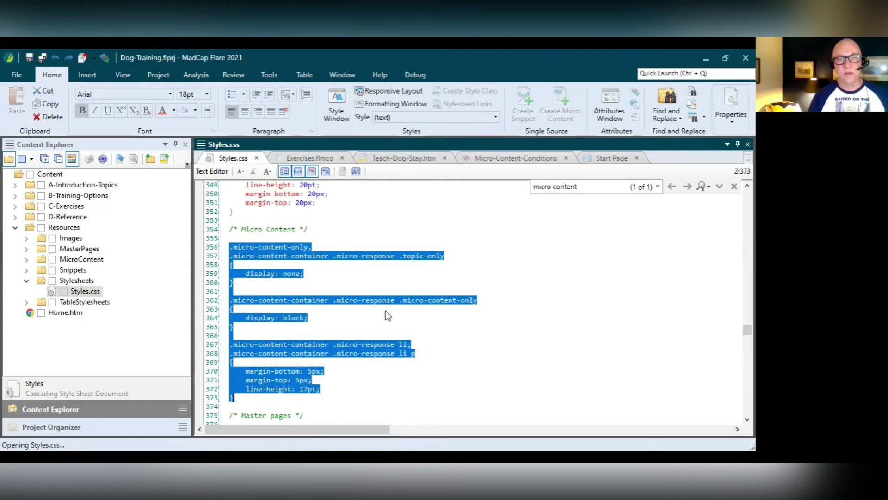
click(330, 272)
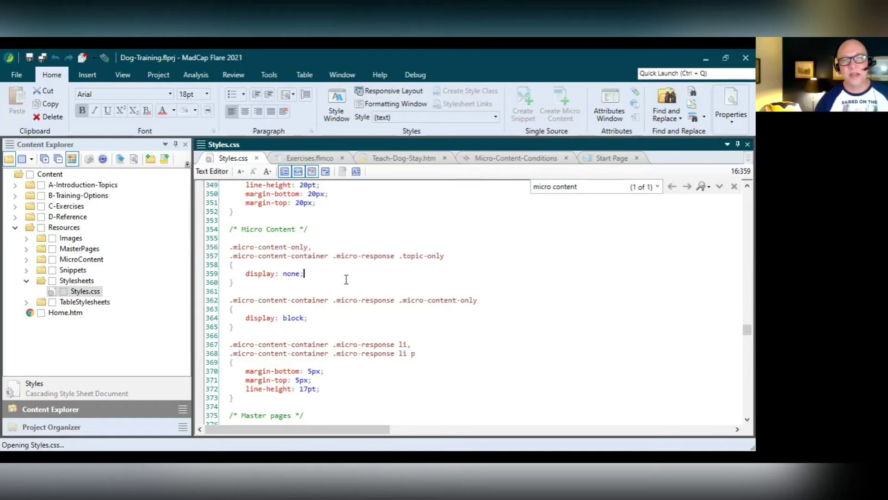
Step: Compare the .micro-content-only class selector with the plain li selector in the Lists section
click(309, 247)
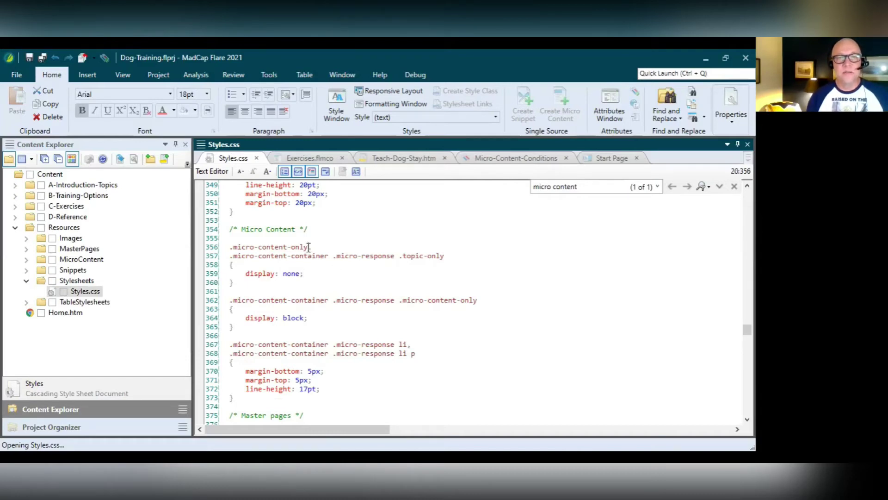
drag(309, 247, 229, 247)
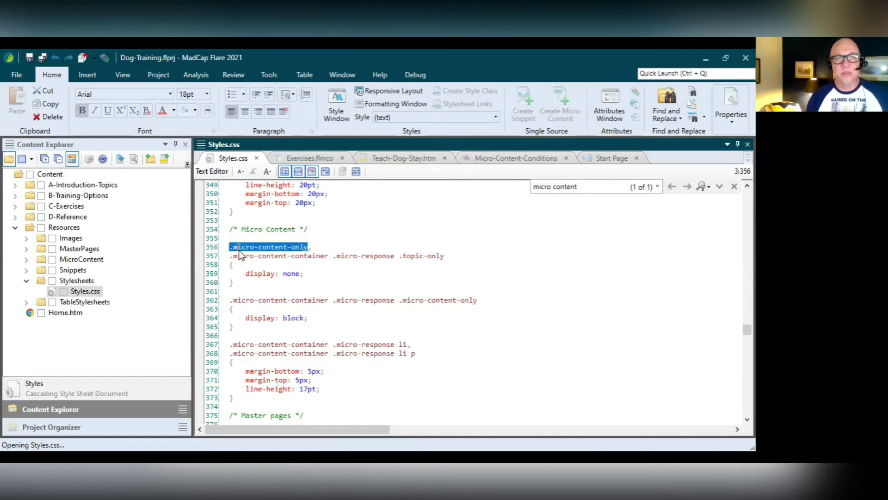
click(240, 250)
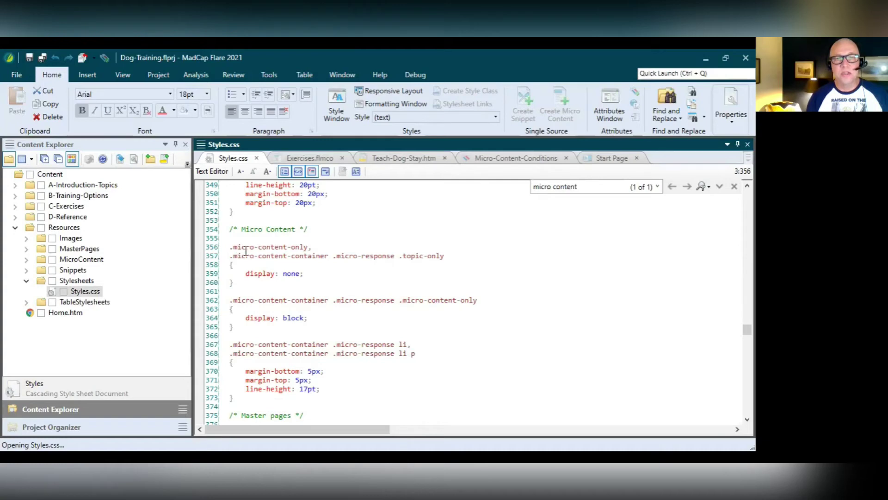
scroll(291, 287, up, 2)
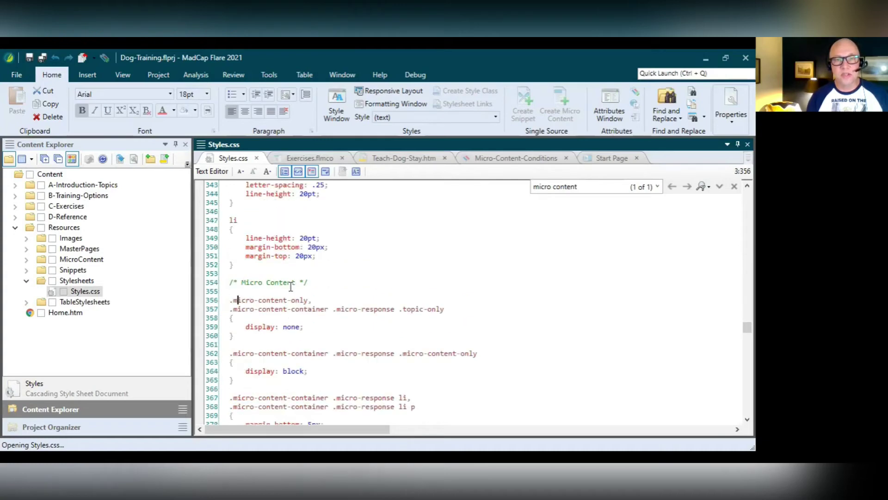
drag(238, 220, 230, 223)
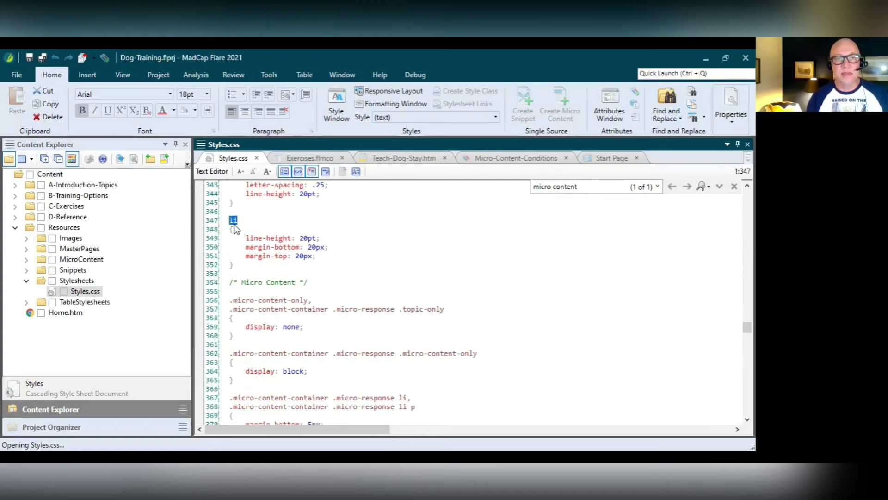
click(240, 221)
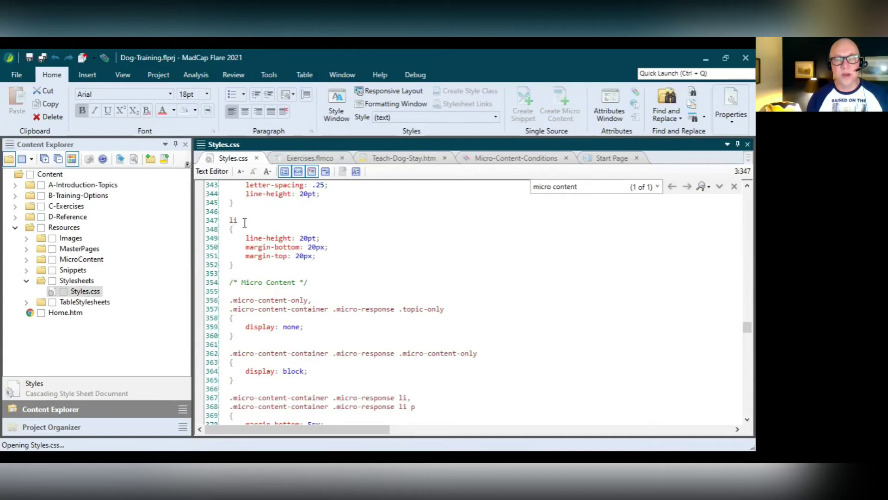
scroll(282, 282, down, 1)
scroll(283, 282, down, 1)
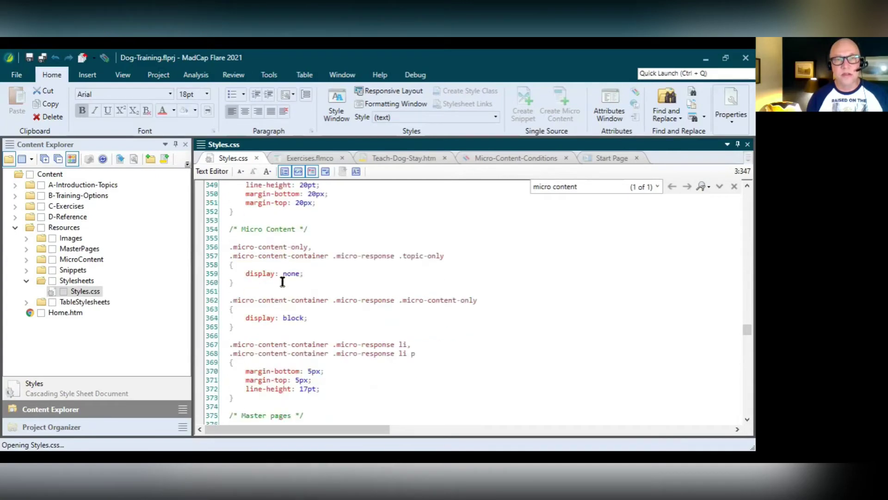
Step: Examine the .micro-content-only and .topic-only classes in the first rule of the Micro Content section
drag(230, 247, 312, 247)
click(316, 247)
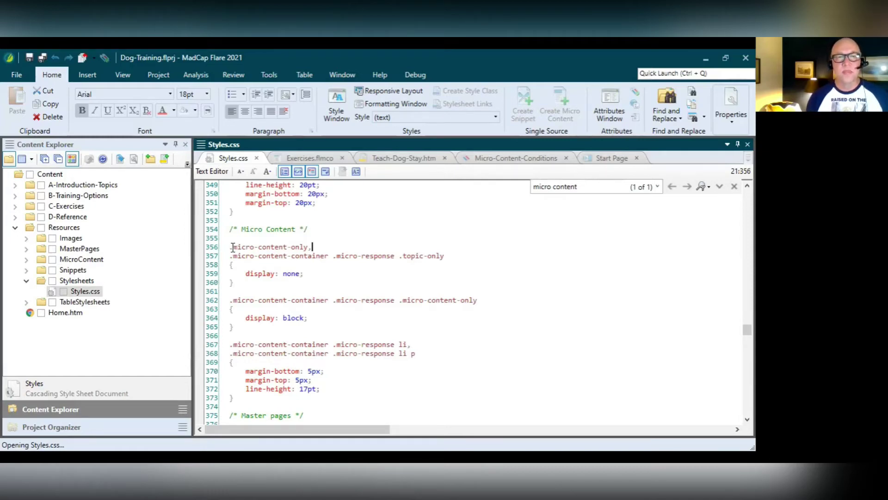
drag(231, 249, 308, 248)
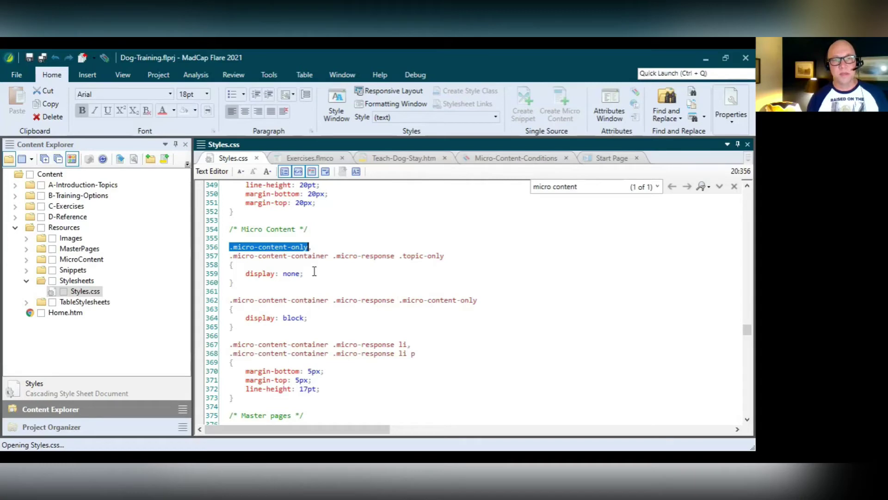
drag(400, 255, 445, 257)
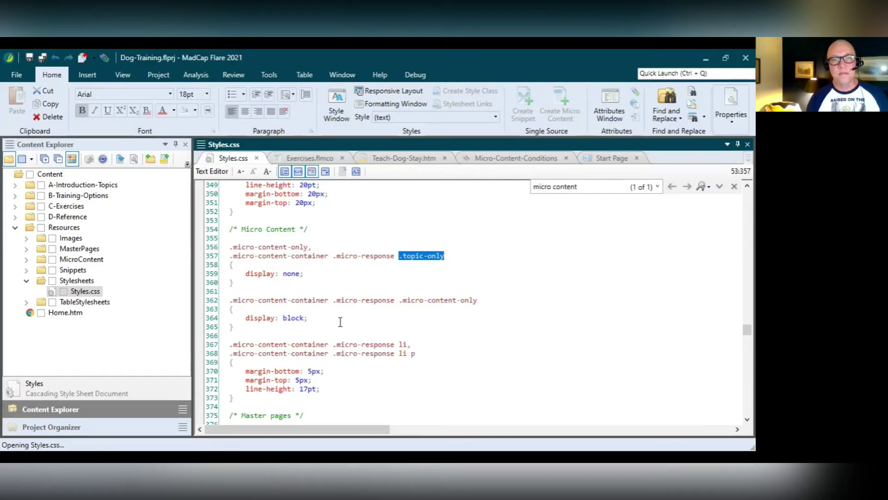
click(322, 274)
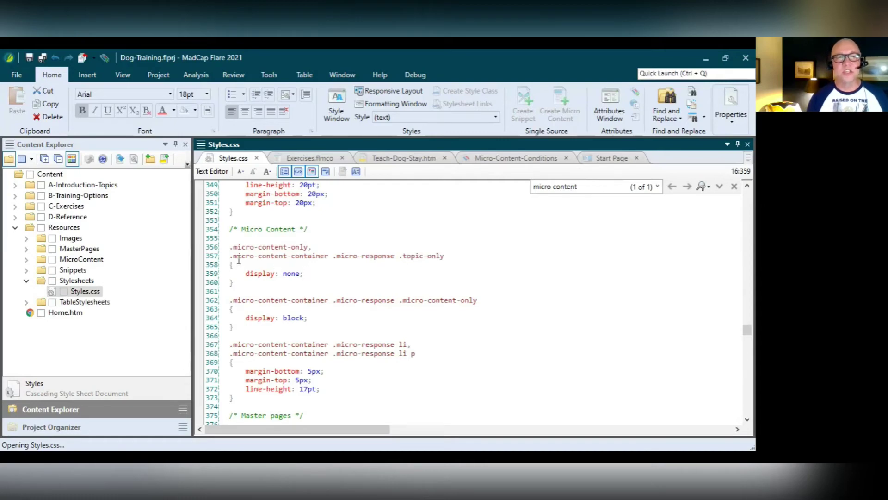
Step: Examine how the .micro-content-container .micro-response prefix on .topic-only relates to the rule's display: none declaration
drag(232, 258, 400, 260)
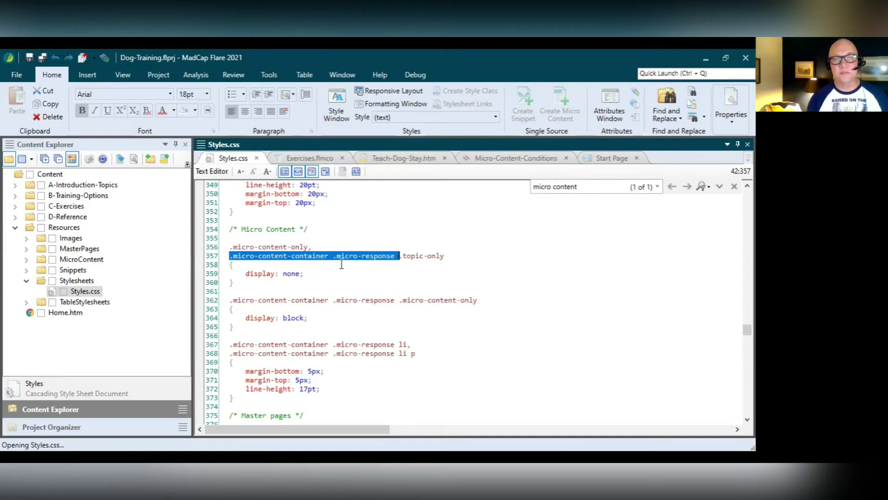
click(411, 258)
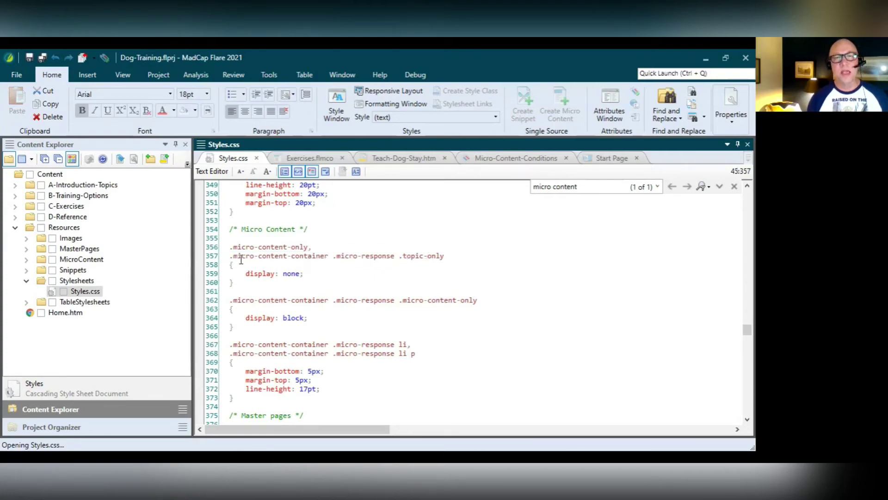
drag(230, 256, 400, 256)
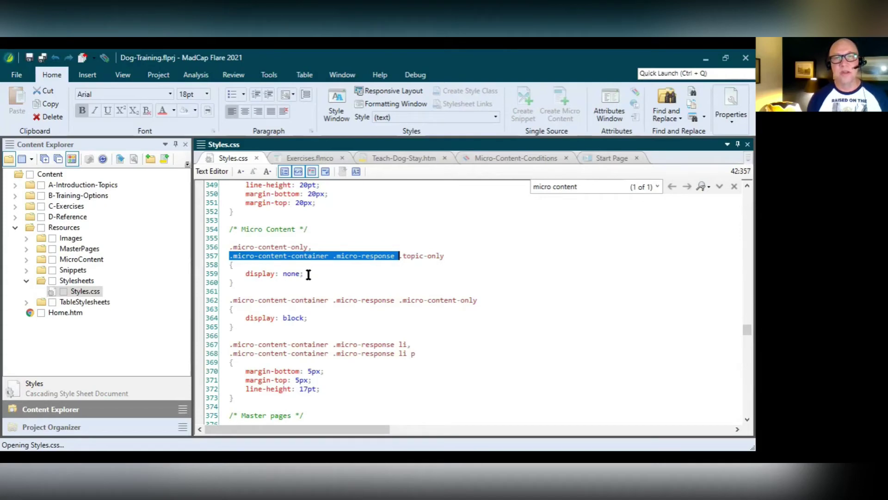
click(288, 246)
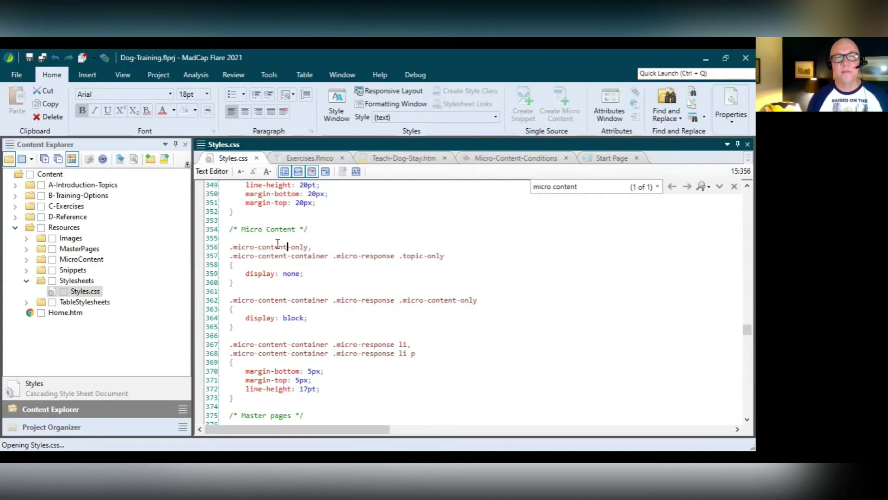
drag(230, 246, 247, 274)
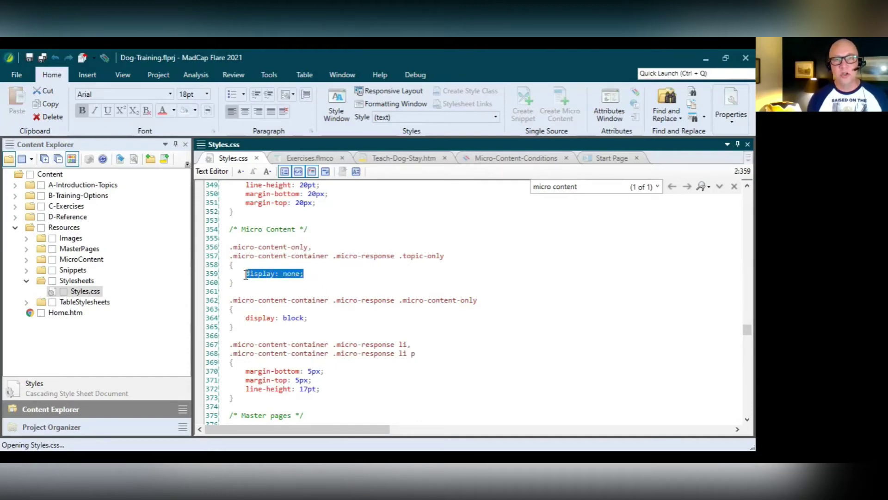
click(251, 255)
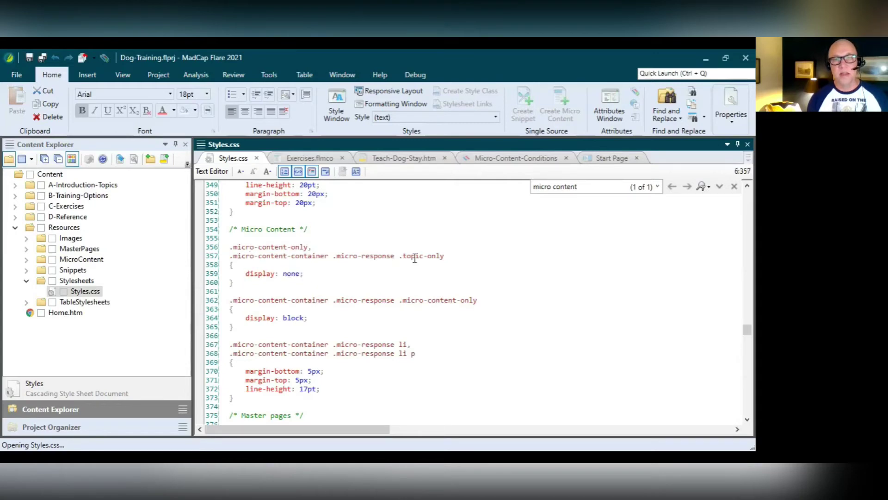
drag(400, 257, 446, 257)
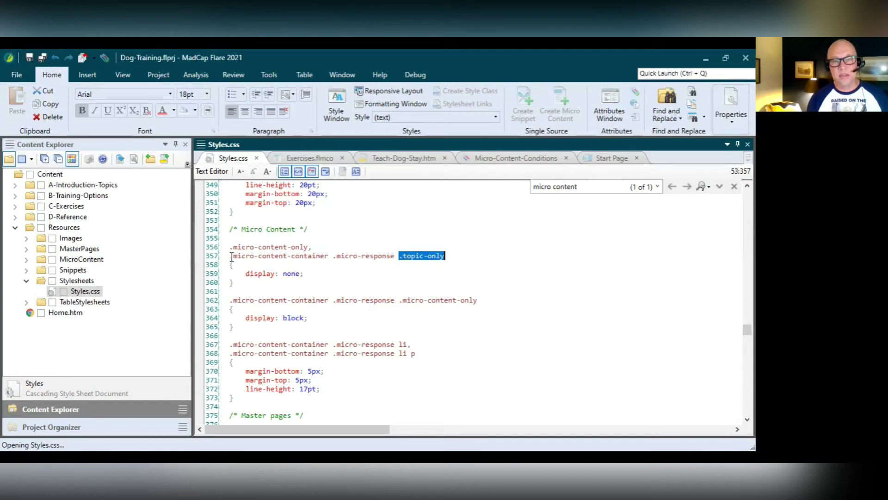
drag(232, 257, 400, 257)
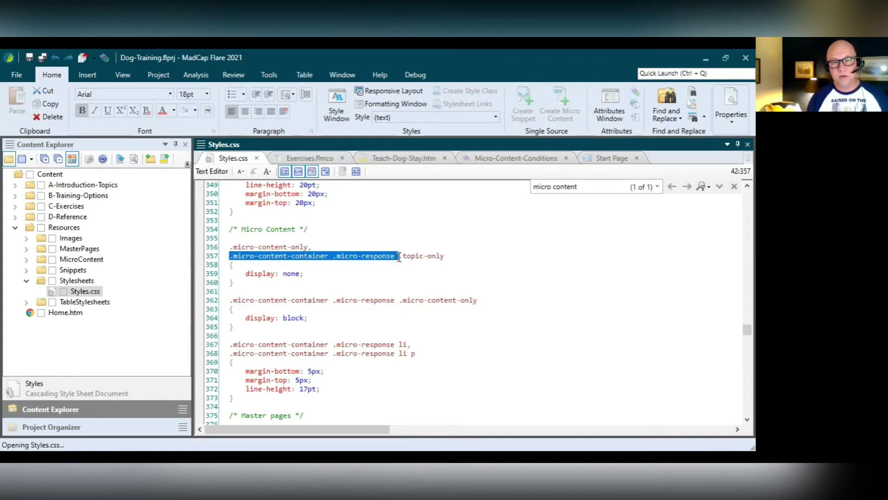
click(295, 298)
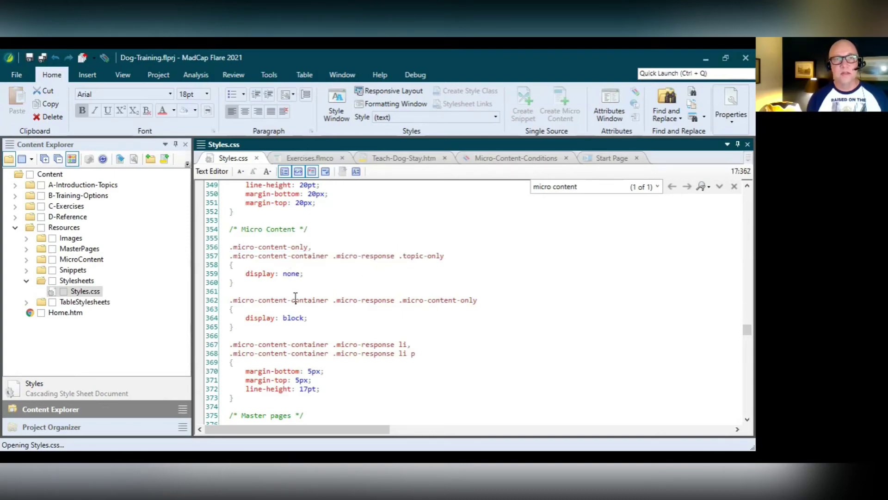
Step: Examine the display: block rule for .micro-content-only inside .micro-content-container .micro-response
drag(247, 318, 309, 319)
click(314, 319)
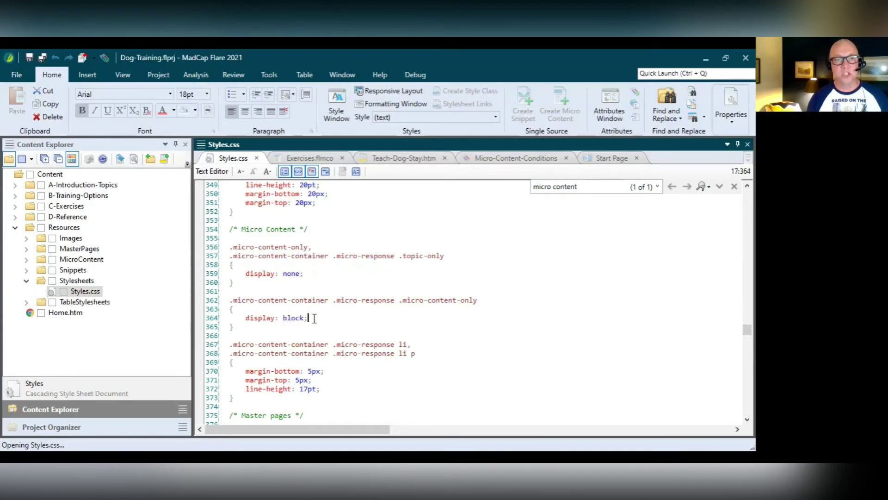
key(Up)
shift+click(402, 304)
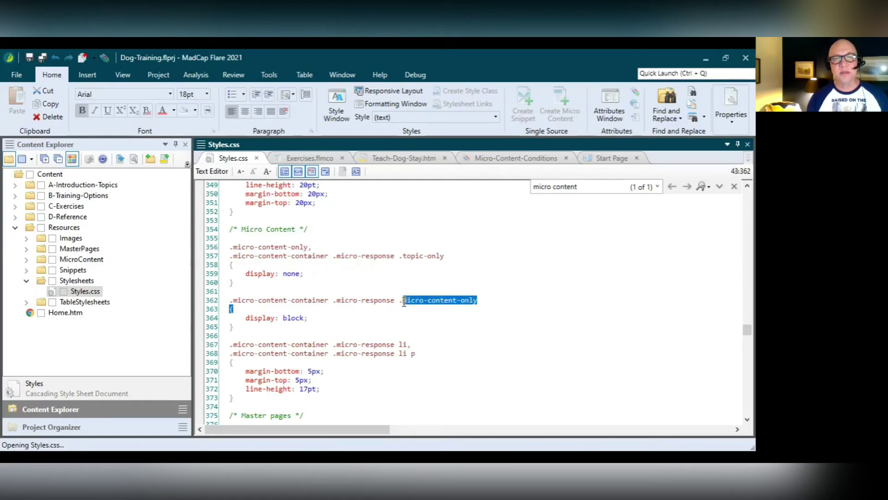
click(412, 301)
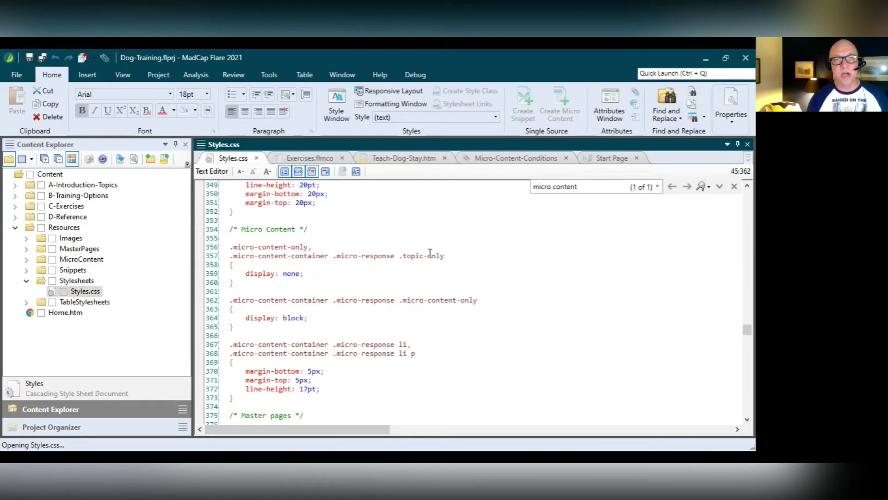
Step: Compare the .micro-content-only class, its .micro-content-container .micro-response prefix and the block value in the second Micro Content rule
drag(399, 301, 482, 301)
click(413, 301)
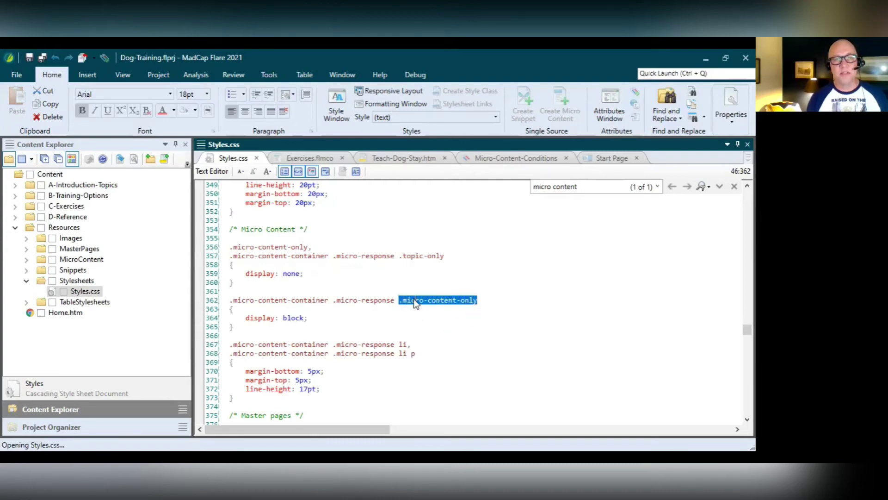
drag(231, 302, 400, 302)
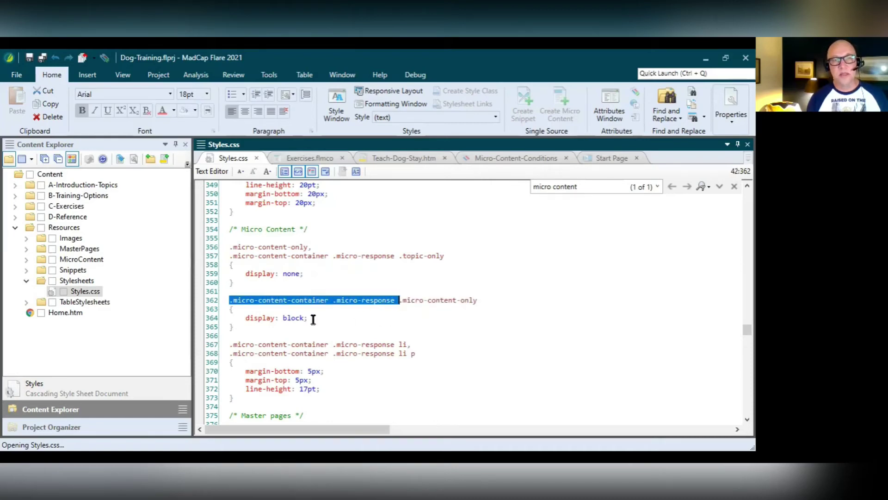
drag(310, 318, 285, 319)
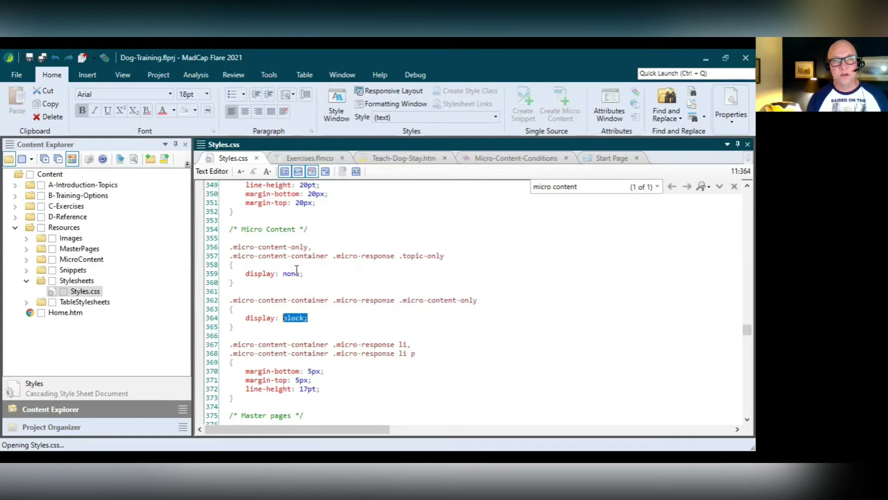
click(329, 353)
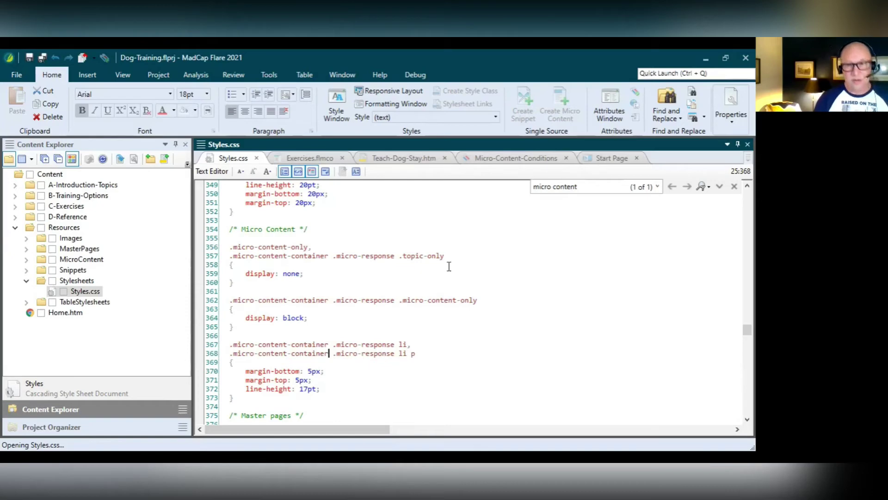
Step: In Teach-Dog-Stay.htm, add the paragraph "Content to be displayed in micro content only." below the "How to Teach Your Dog to Stay" heading
click(398, 157)
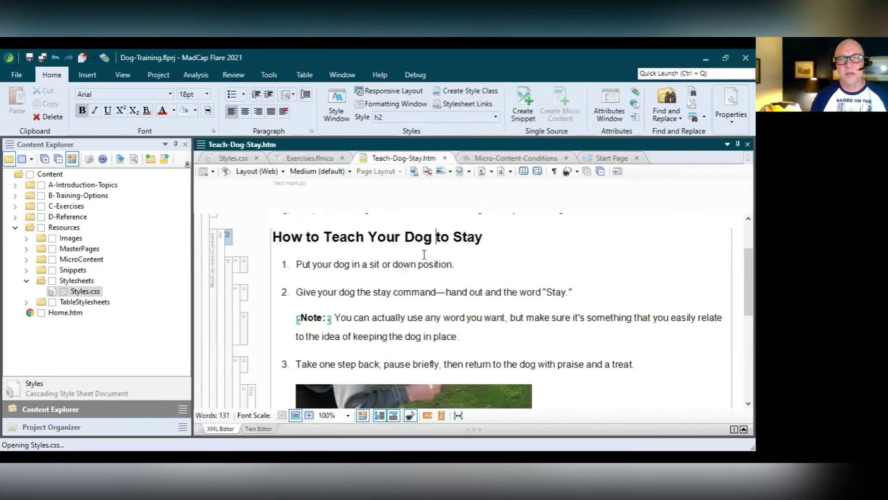
scroll(388, 262, up, 2)
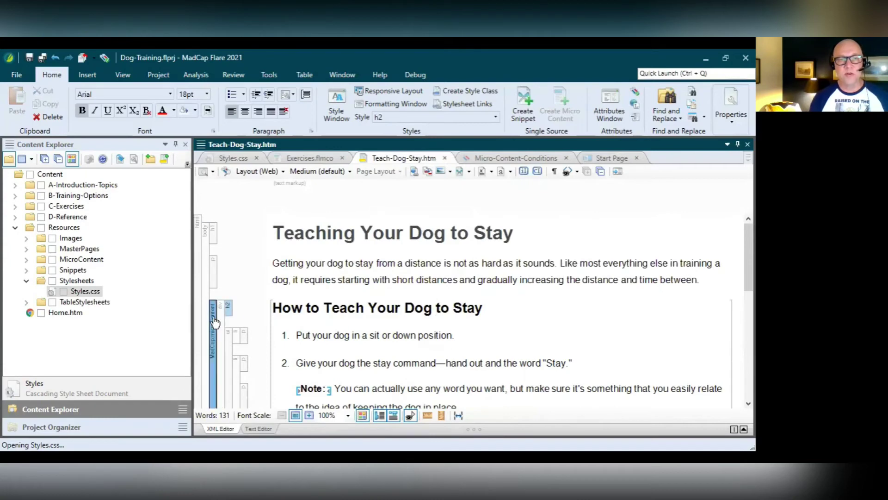
click(496, 308)
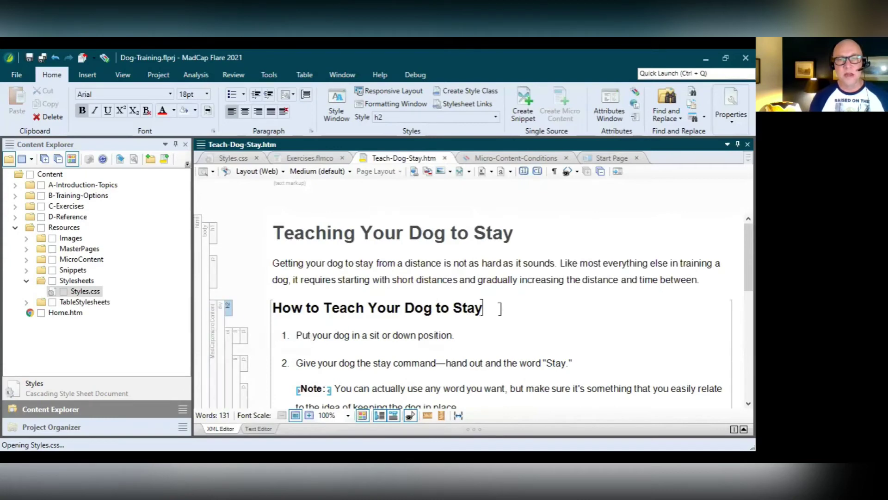
key(Return)
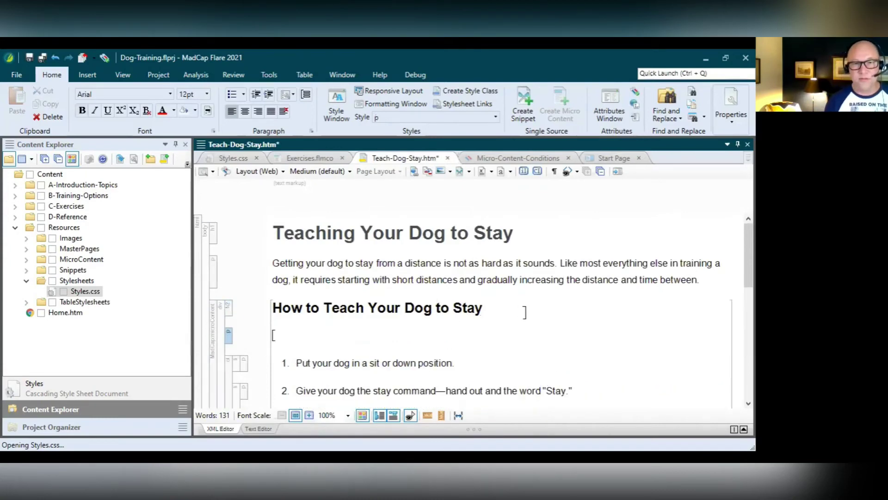
text(Co)
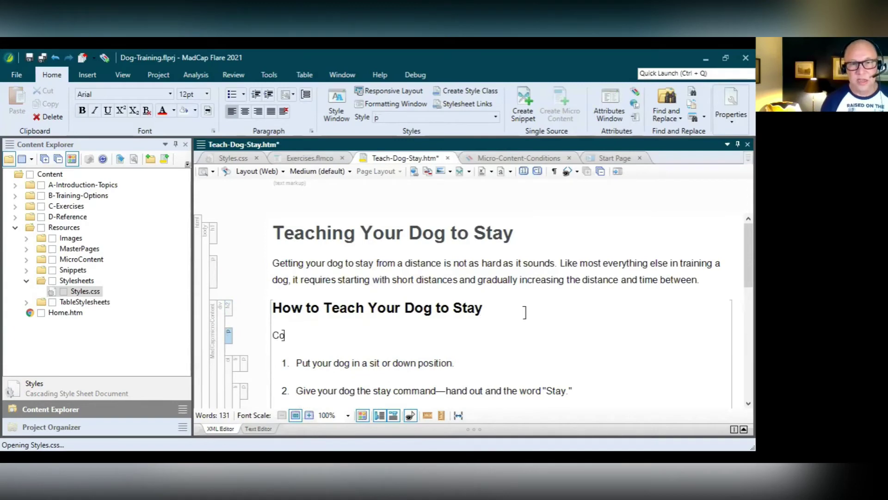
text(ntent to)
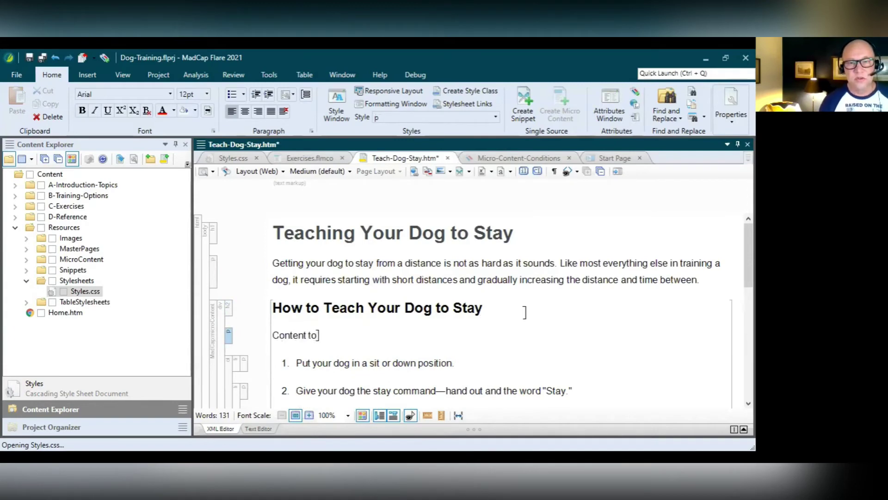
text( be display)
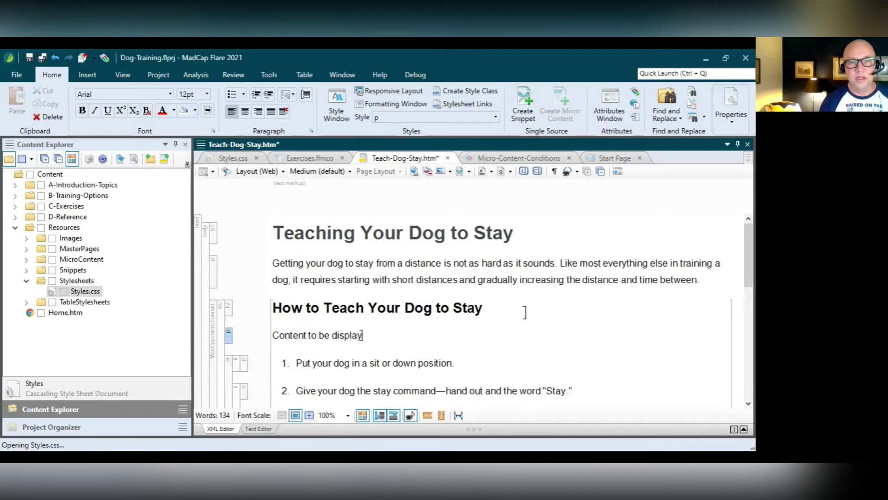
text(ed in micro con)
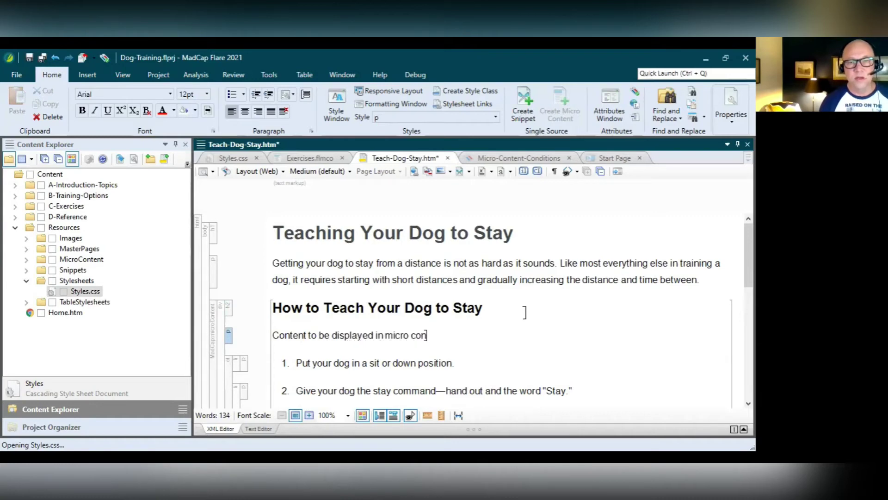
text(tent only.)
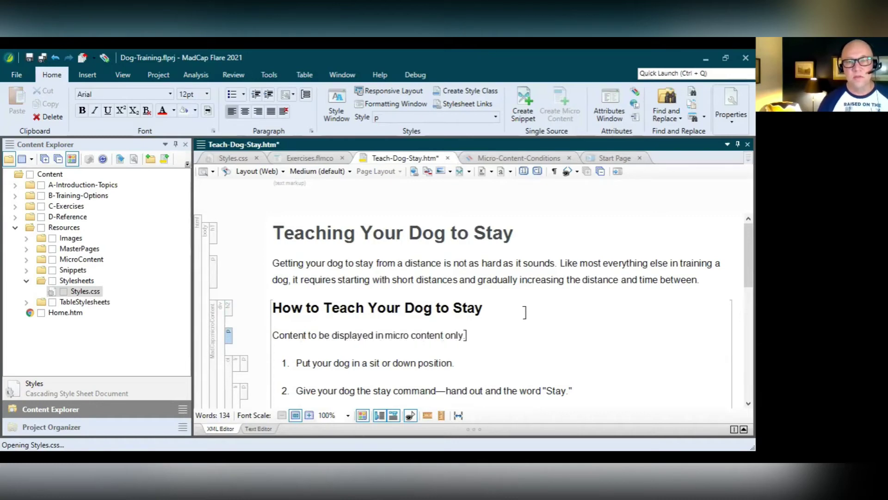
Step: Apply the .micro-content-only style class to the new paragraph below the "How to Teach Your Dog to Stay" heading
scroll(382, 309, down, 2)
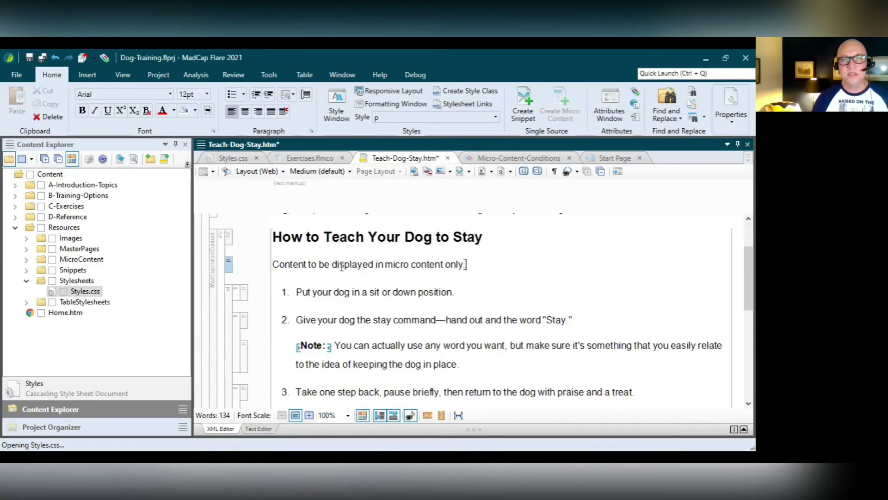
click(298, 264)
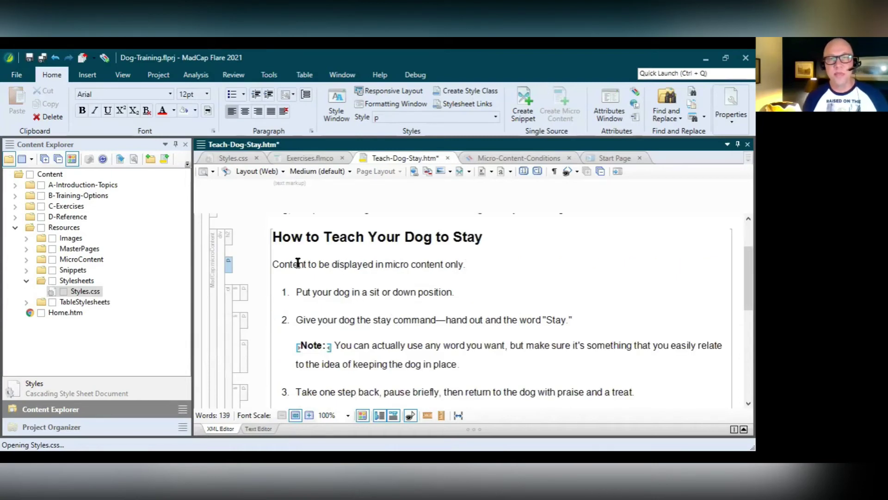
click(333, 265)
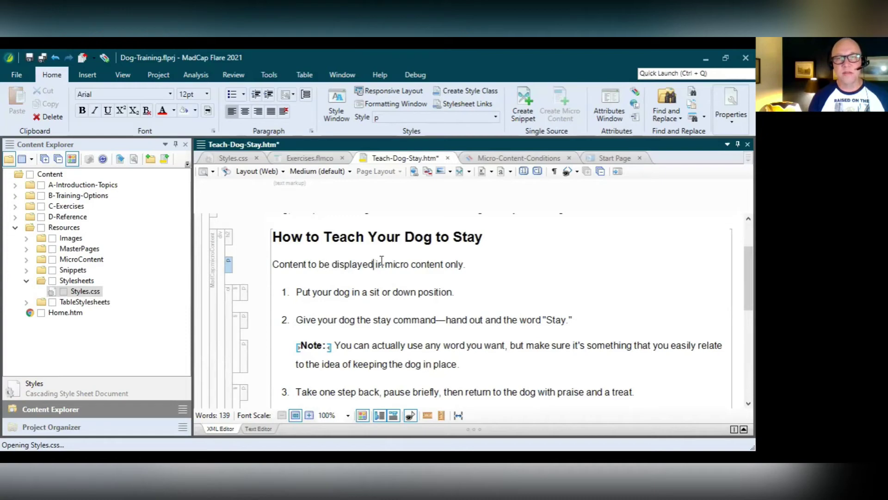
drag(273, 264, 463, 266)
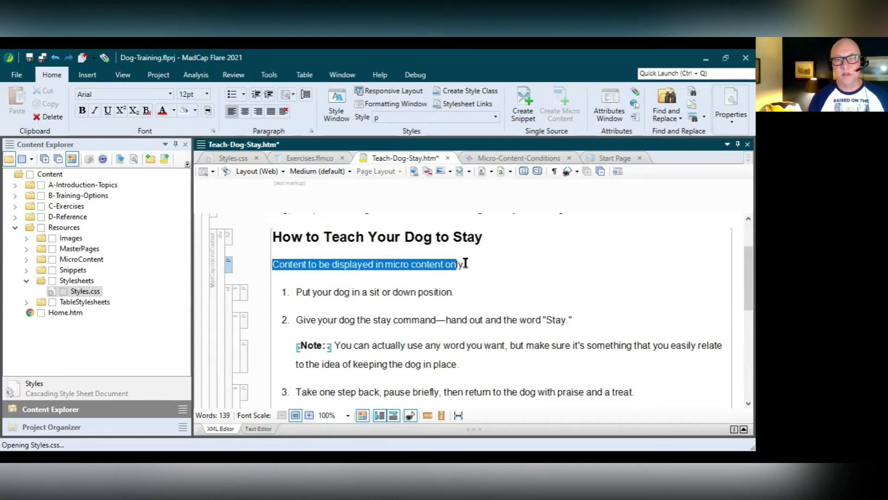
click(363, 272)
click(340, 257)
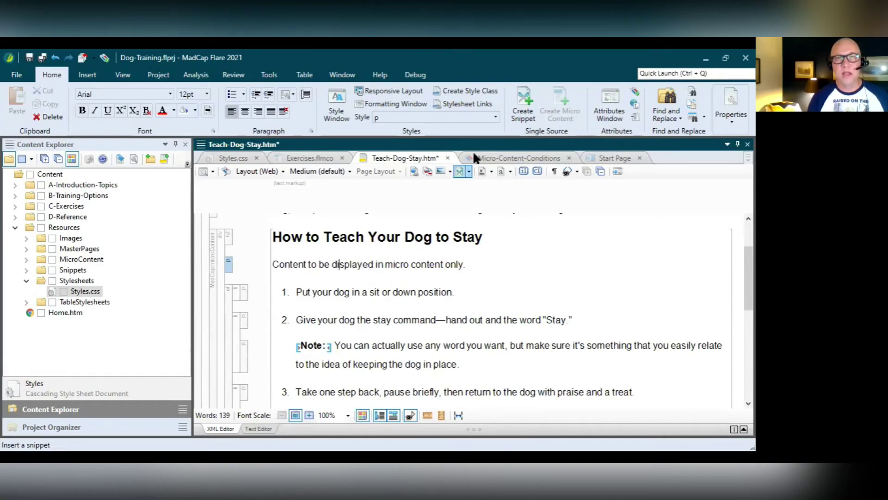
click(496, 117)
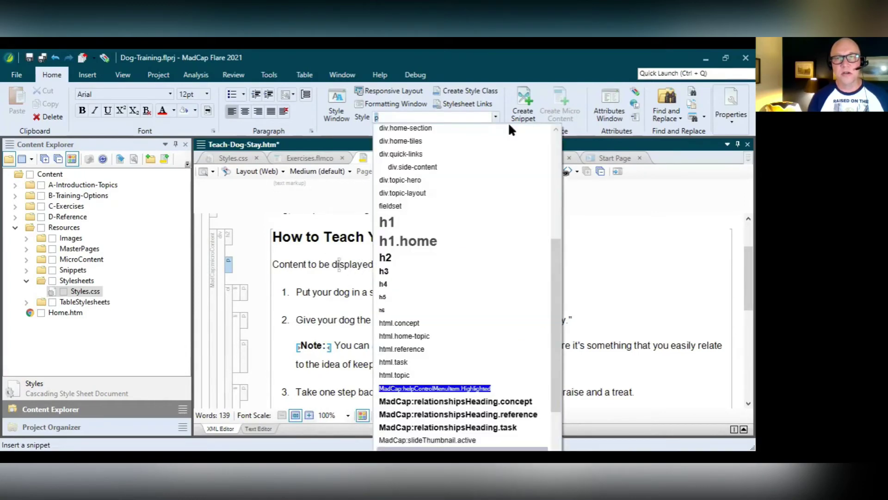
click(557, 143)
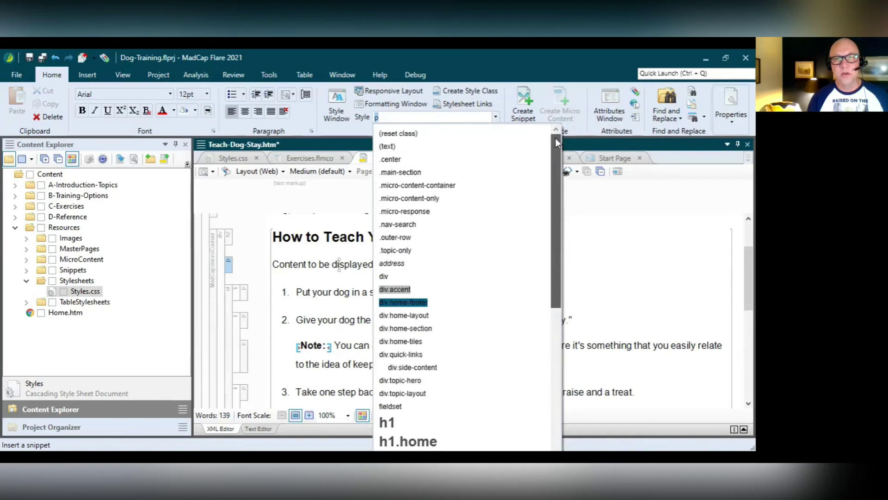
drag(560, 158, 560, 137)
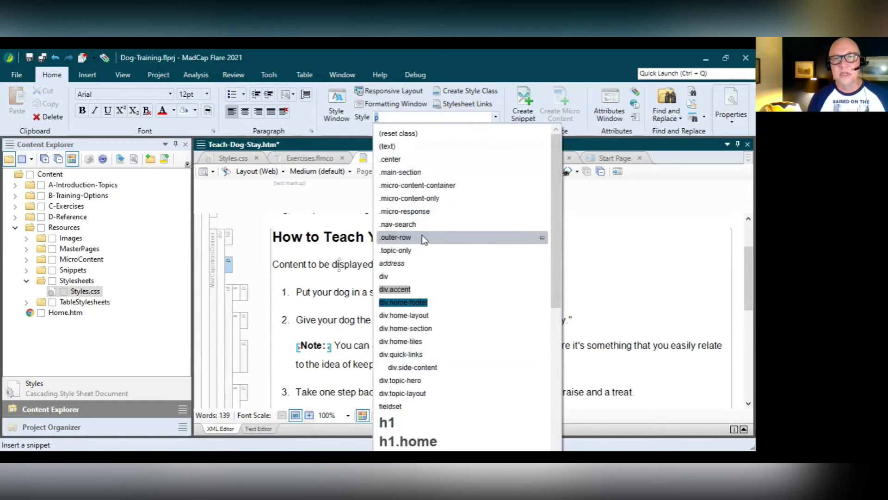
click(411, 200)
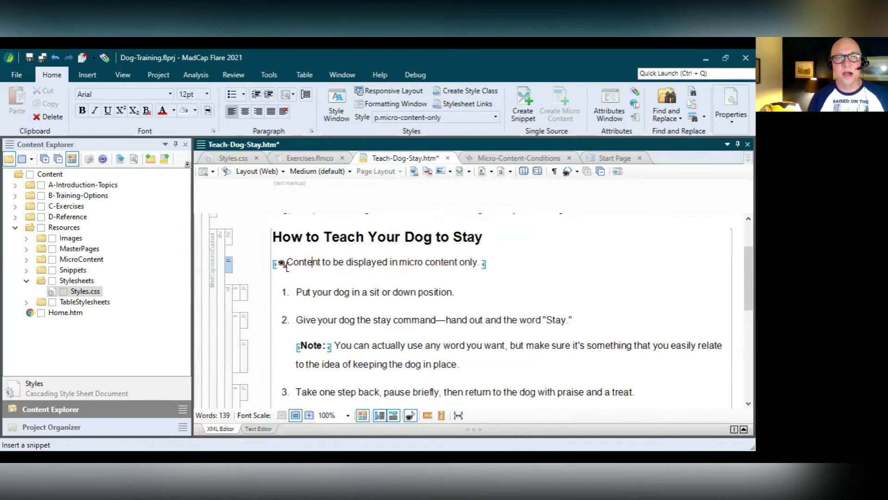
click(307, 266)
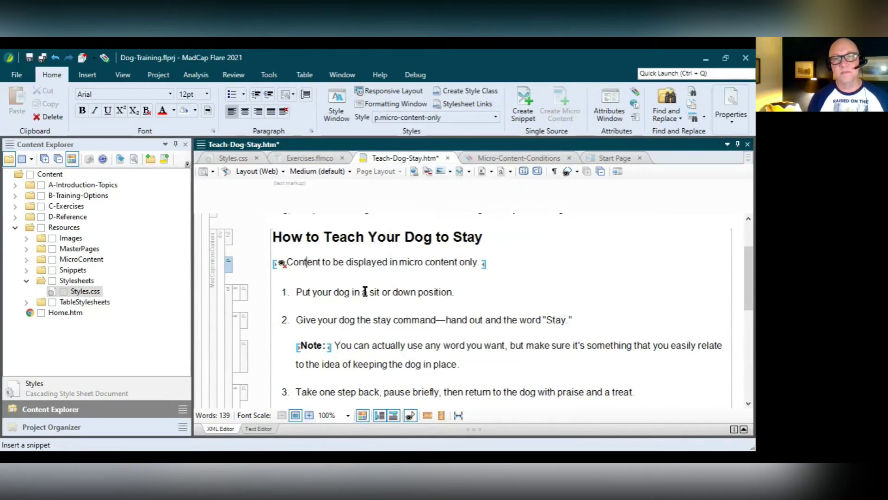
Step: Apply the .topic-only style class to the Note paragraph under step 2 of the procedure
scroll(363, 276, down, 3)
click(364, 273)
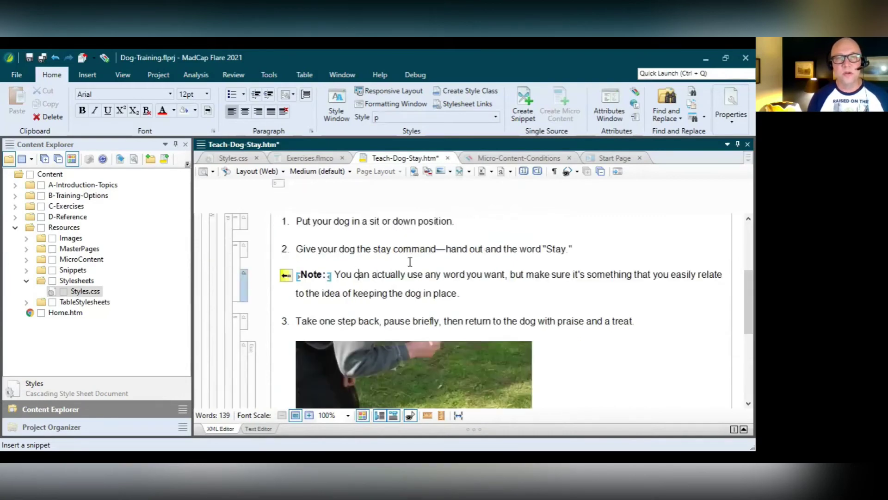
click(495, 117)
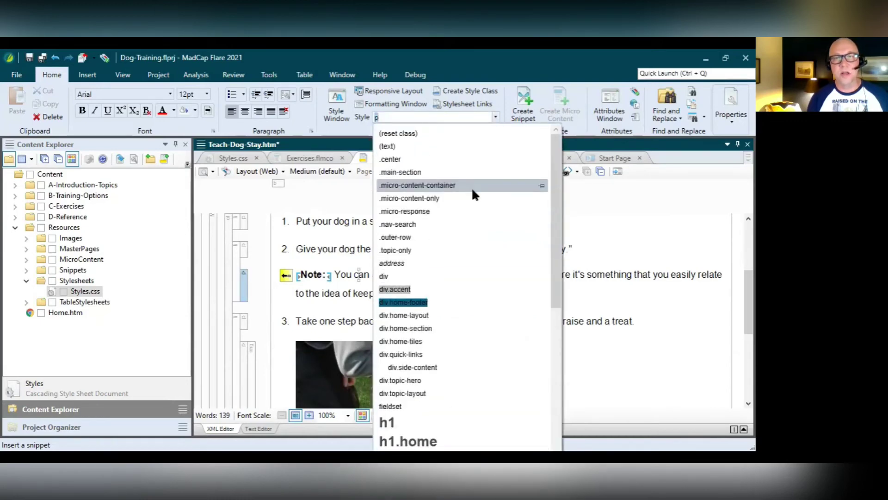
click(405, 249)
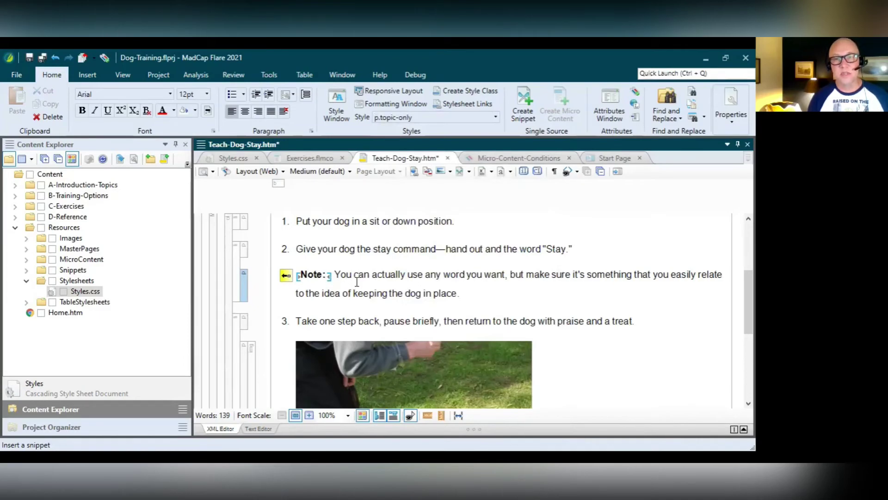
Step: Apply the .topic-only style class to the paragraph containing the dog image under step 3
scroll(357, 282, down, 1)
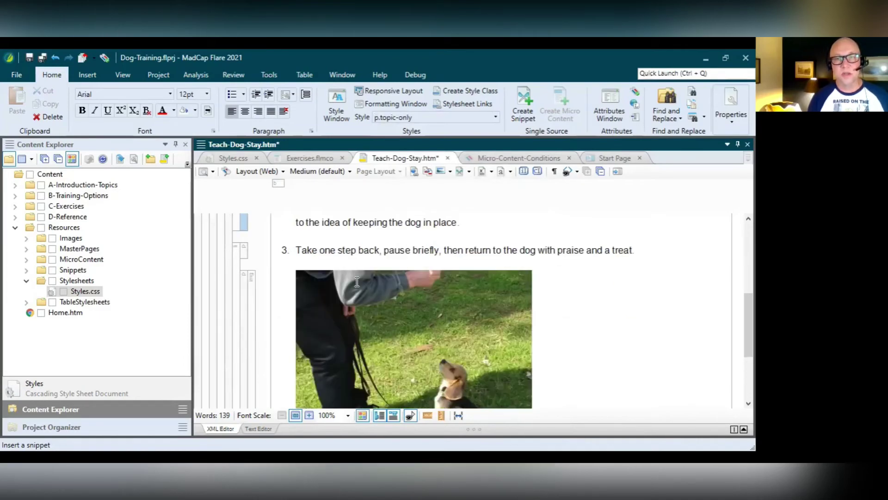
click(246, 290)
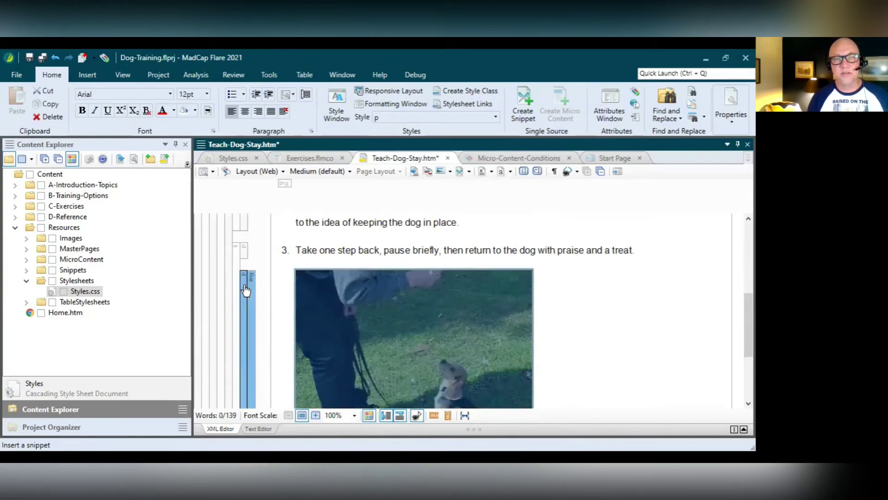
click(496, 114)
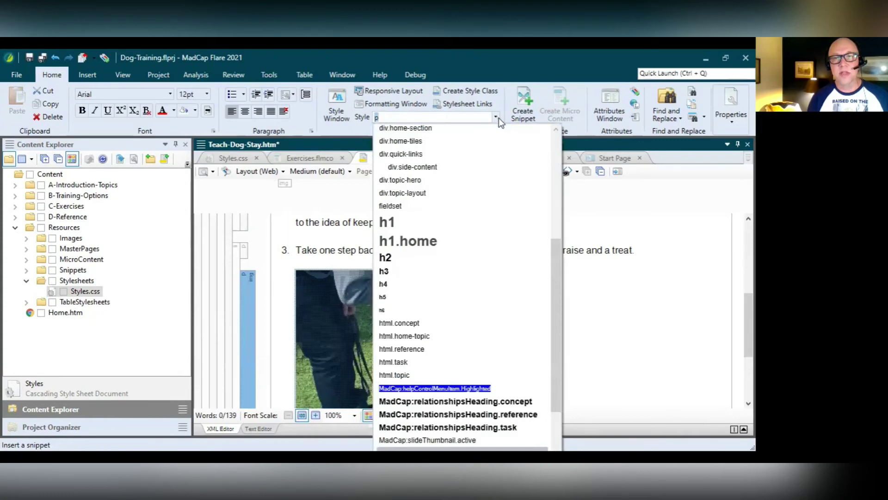
scroll(551, 145, up, 5)
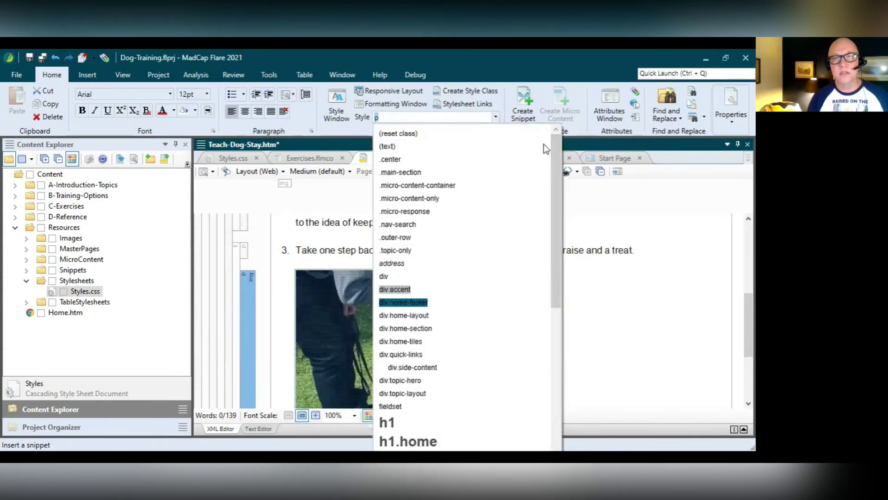
click(407, 250)
scroll(442, 263, down, 2)
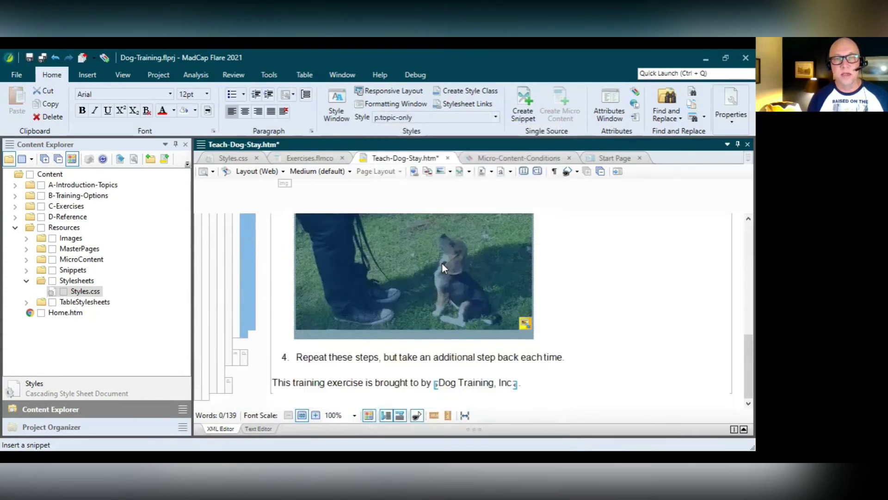
Step: Save the topic and build the project's primary HTML5 target
scroll(434, 264, up, 10)
click(413, 237)
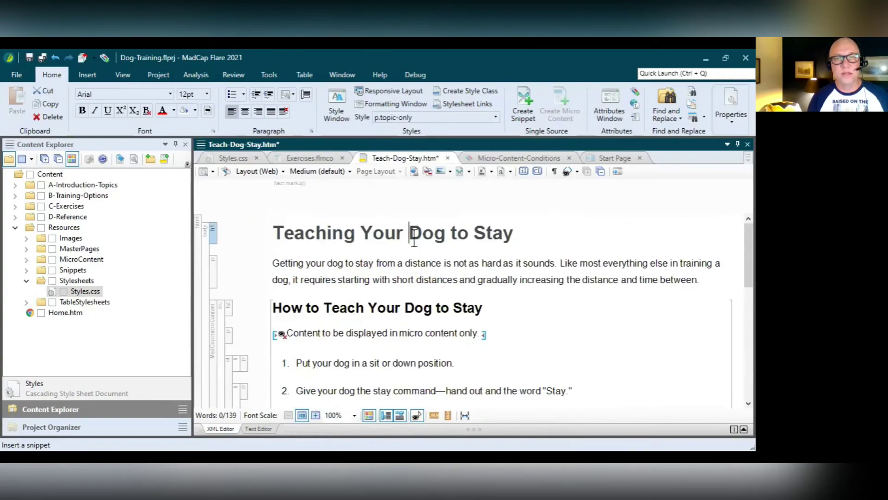
click(40, 60)
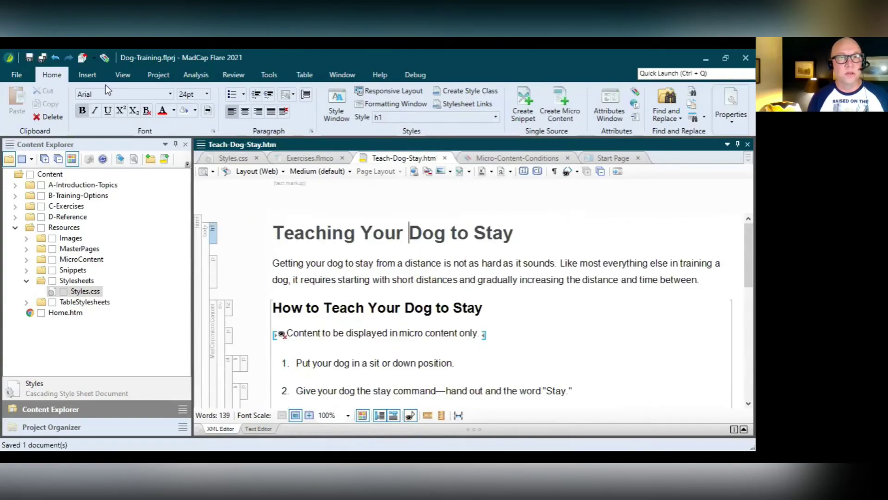
click(156, 80)
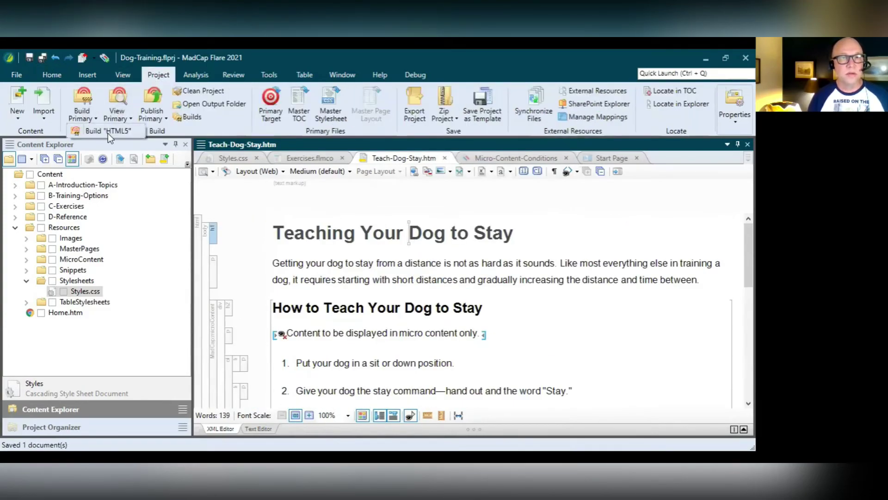
click(82, 99)
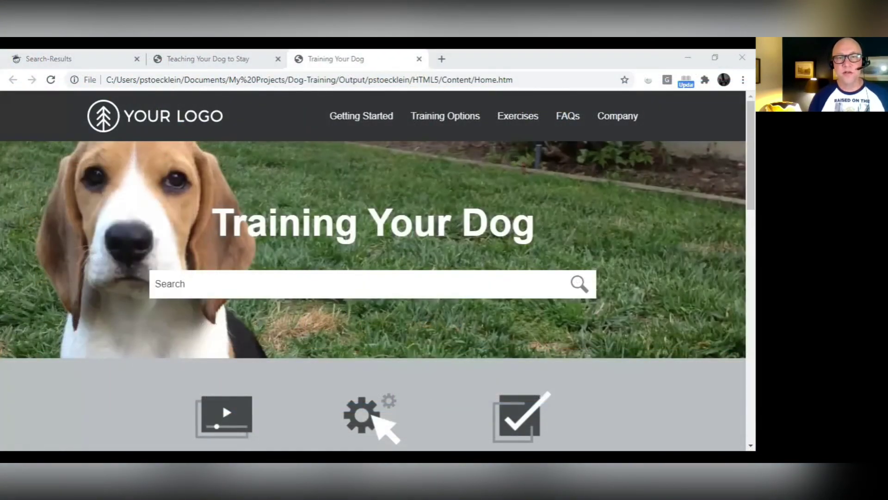
Step: Search the HTML5 output for "teach dog stay" and expand the micro content result to review its full text
click(222, 285)
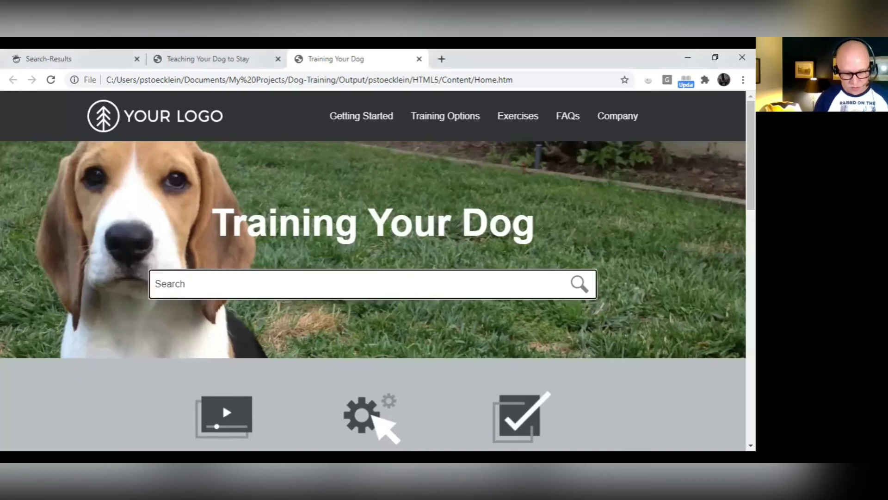
text(teac)
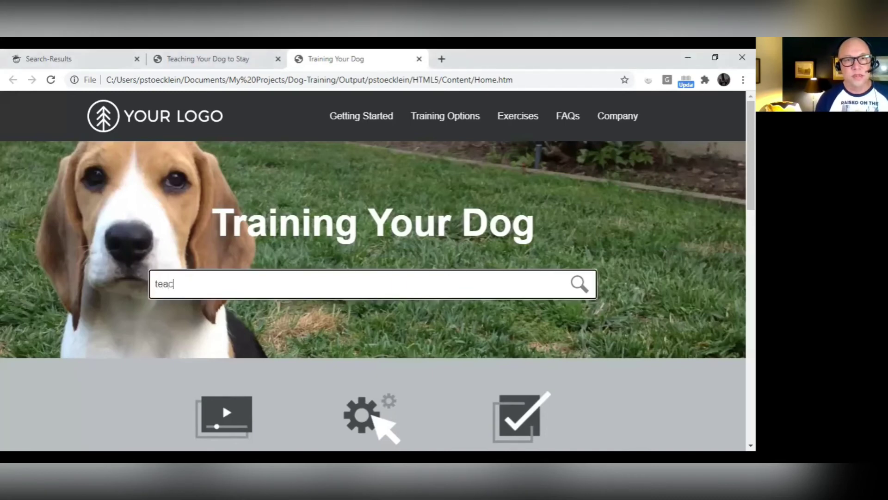
text(h dog stay)
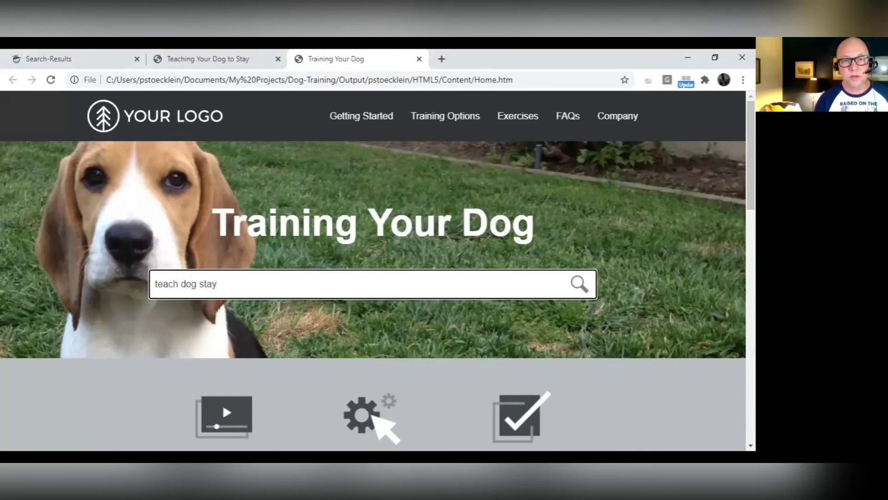
key(Return)
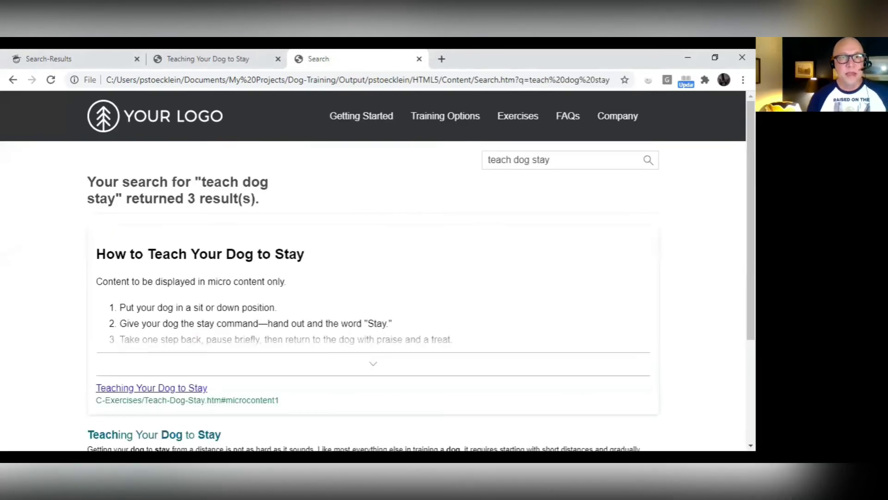
click(373, 363)
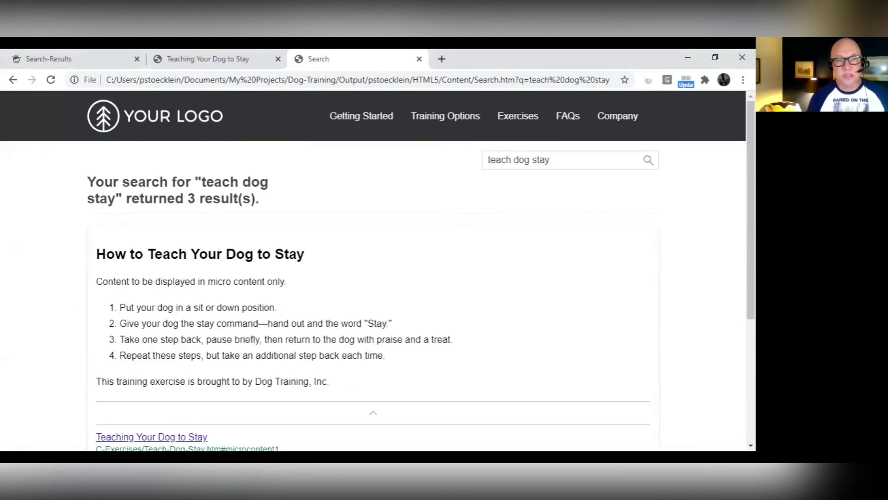
drag(96, 282, 287, 281)
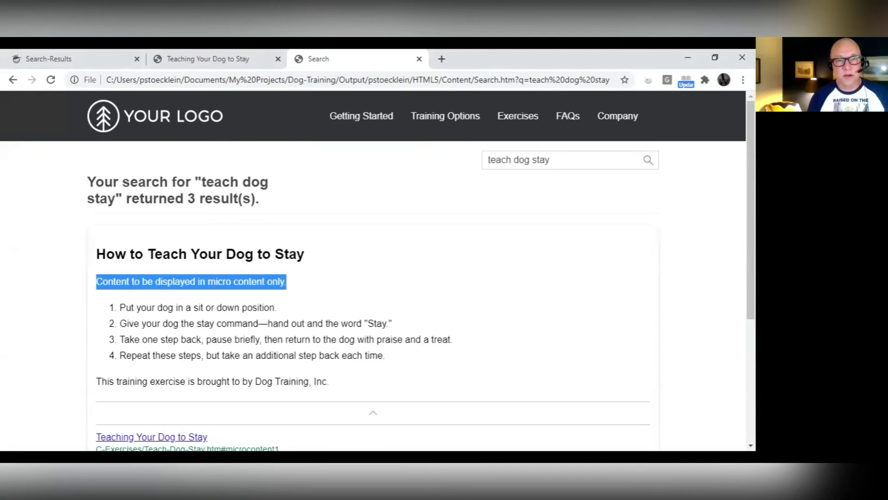
scroll(373, 271, down, 1)
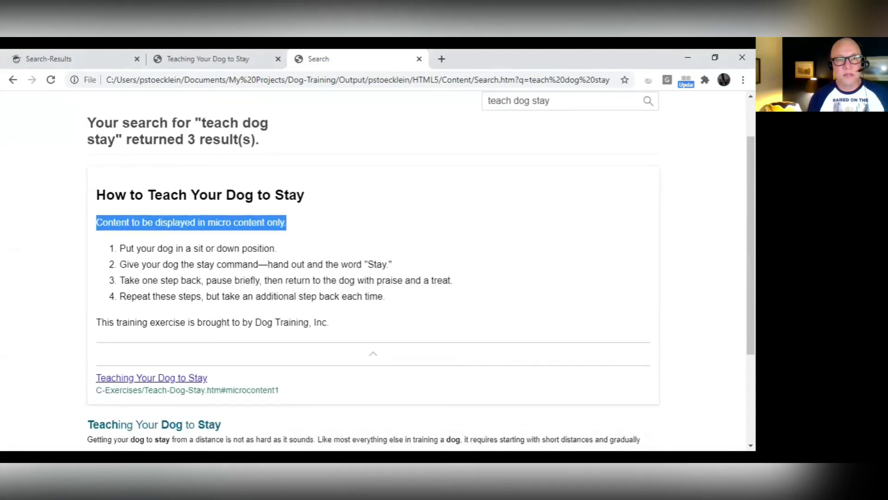
Step: Open the full "Teaching Your Dog to Stay" topic from the micro content result and compare its procedure content
click(151, 377)
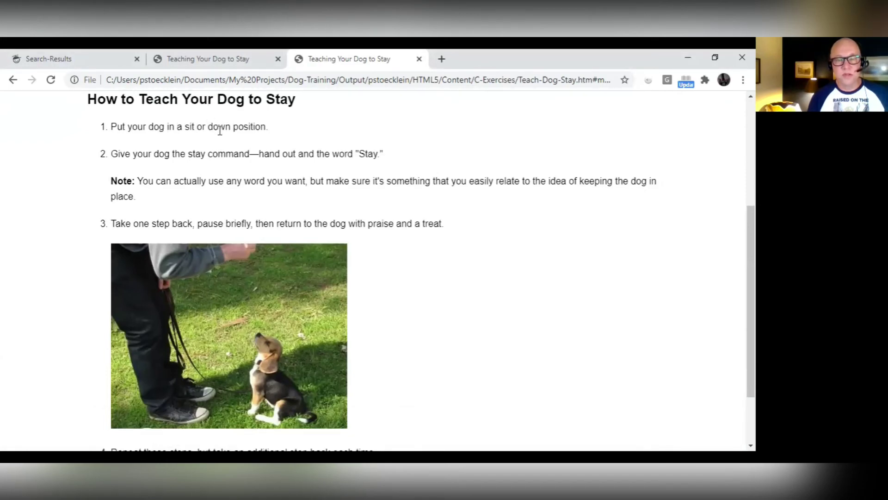
scroll(220, 131, down, 1)
scroll(220, 130, up, 3)
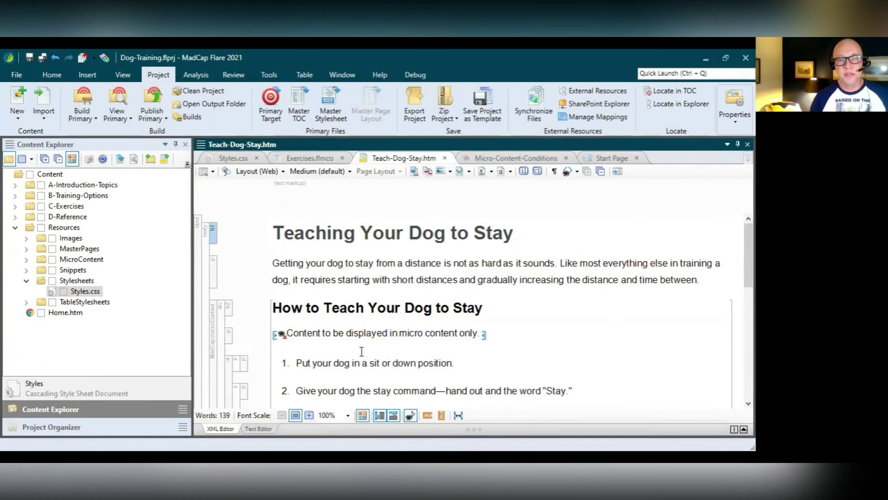
Step: In Flare, open the variable set behind the company name variable in the closing paragraph of Teach-Dog-Stay.htm
scroll(365, 354, down, 3)
scroll(363, 352, down, 1)
scroll(363, 352, down, 3)
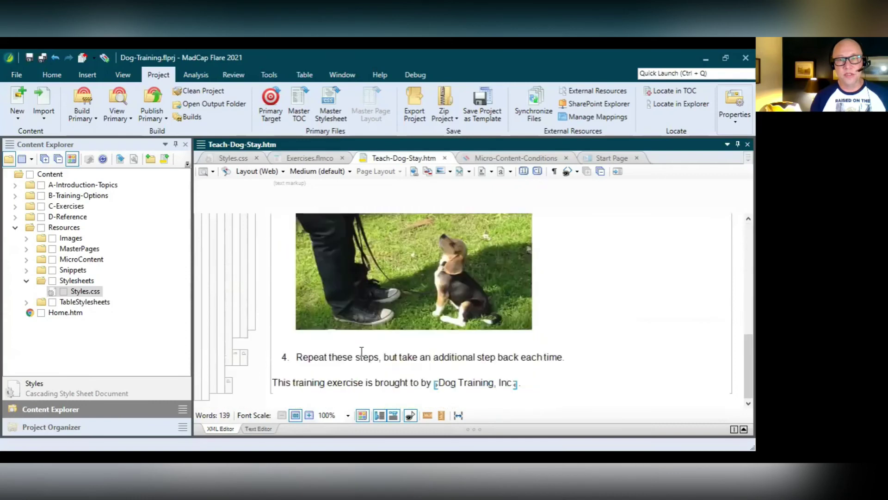
click(320, 384)
drag(275, 384, 521, 384)
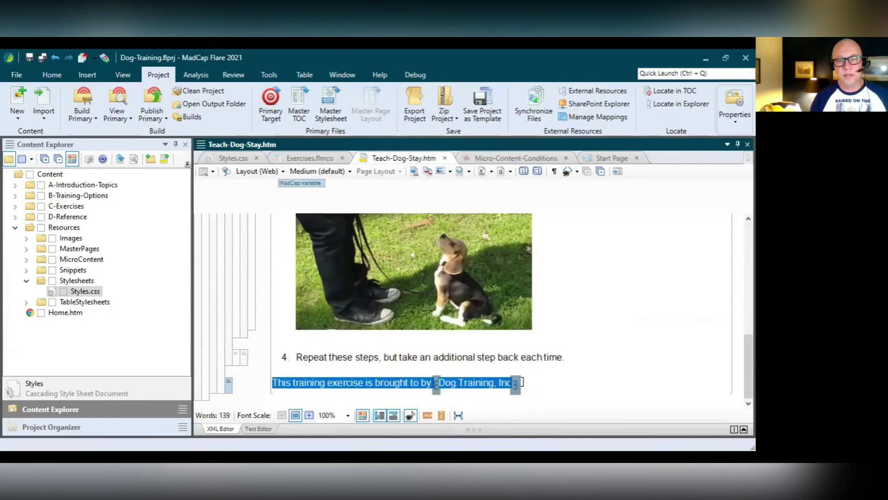
click(359, 377)
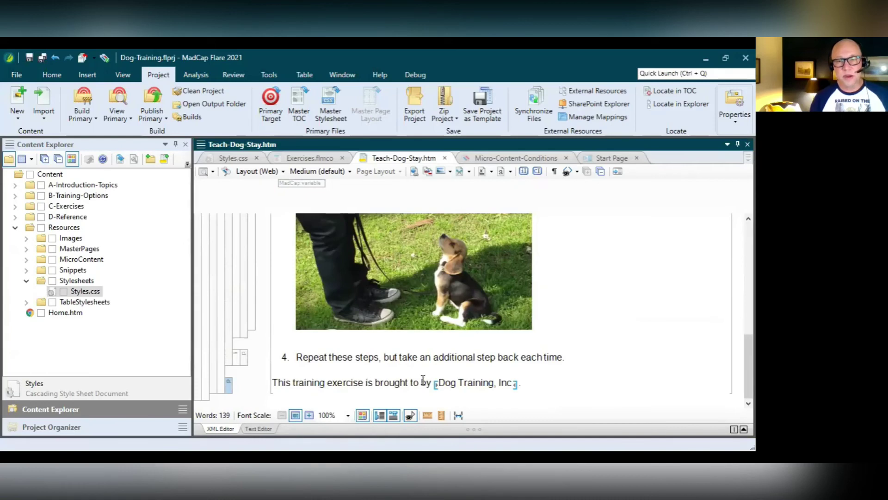
mouse_move(454, 383)
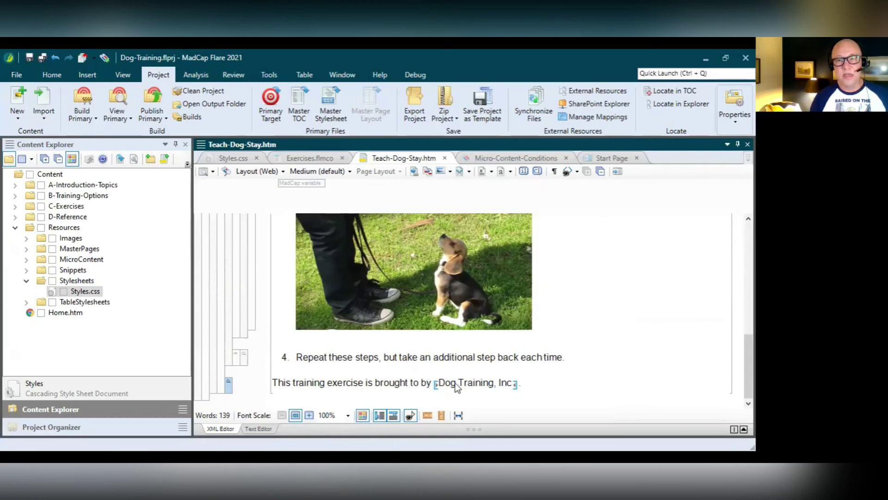
mouse_move(481, 386)
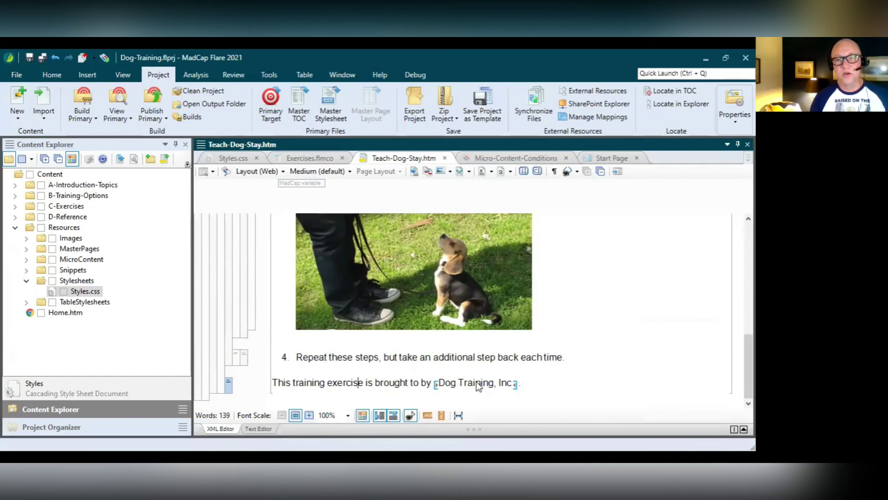
right_click(478, 386)
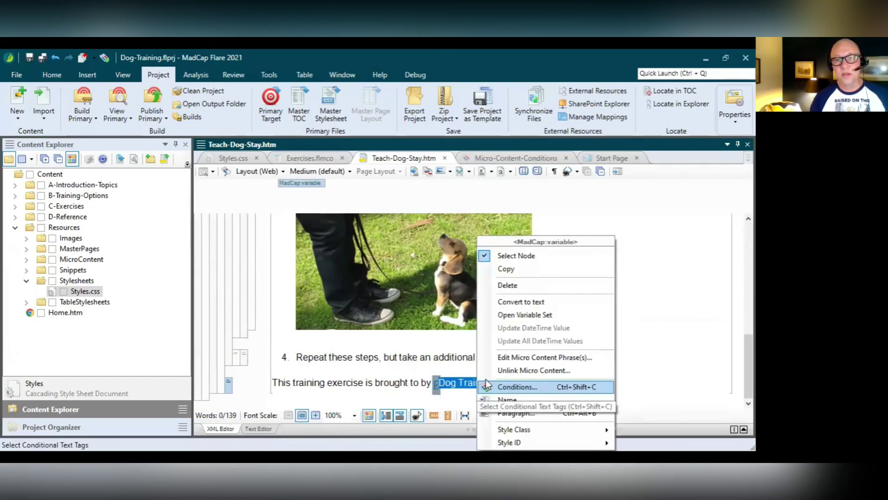
click(513, 315)
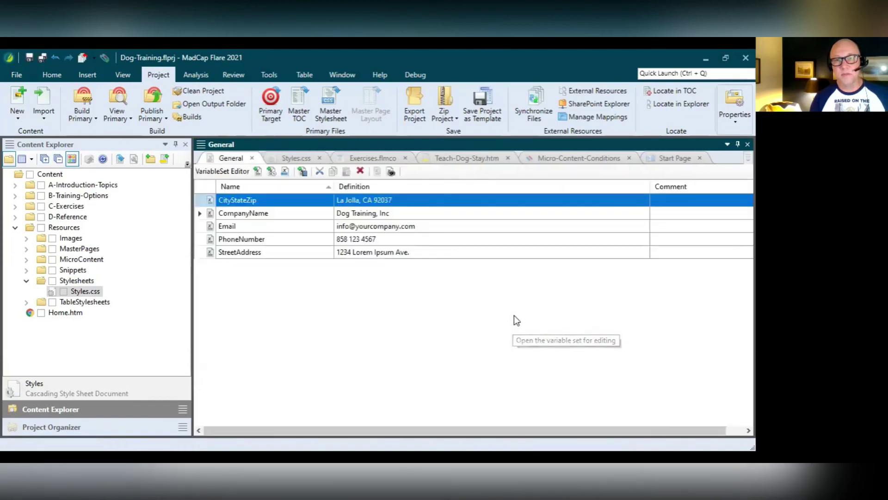
Step: Add a second definition, "Puppies R Us", to the CompanyName variable and save the variable set
double_click(277, 214)
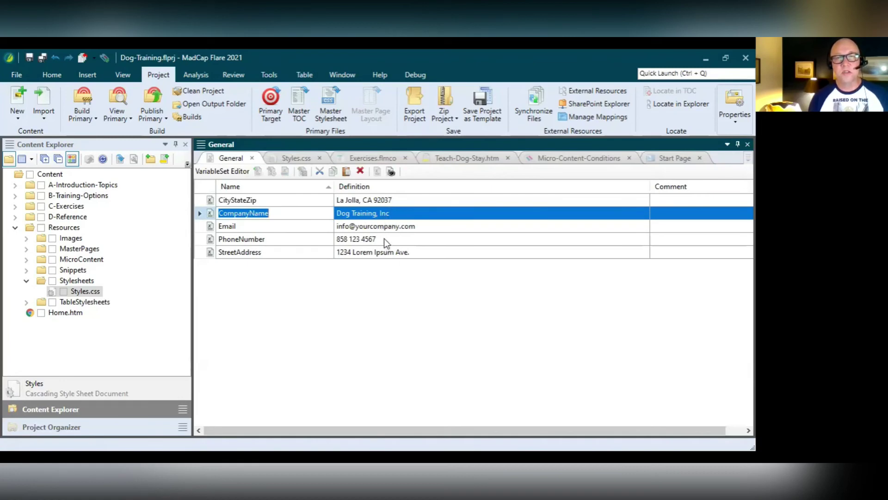
click(301, 204)
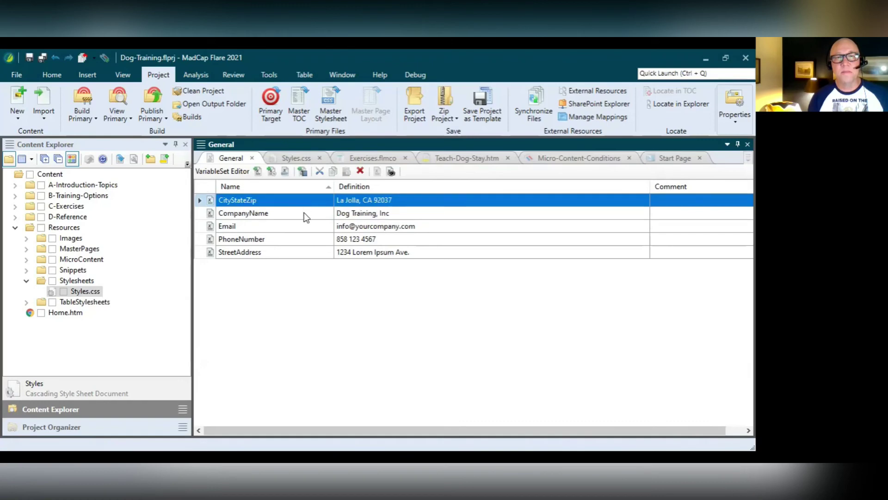
click(308, 214)
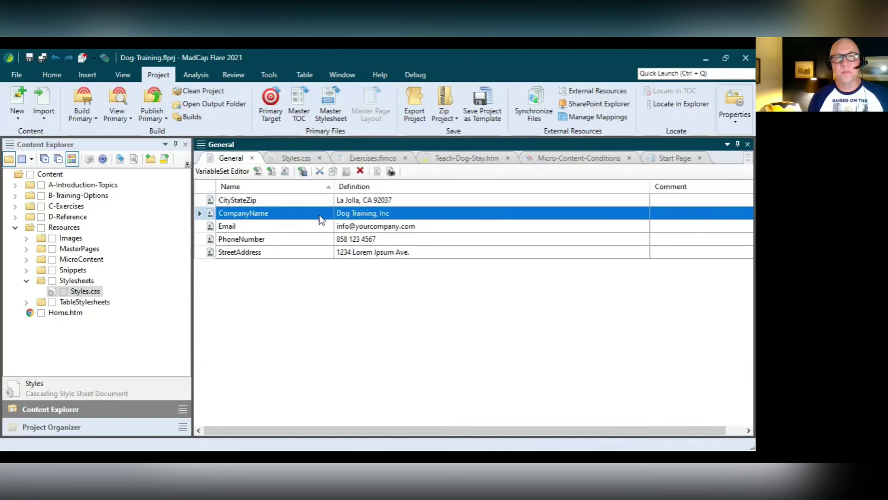
click(302, 171)
click(378, 222)
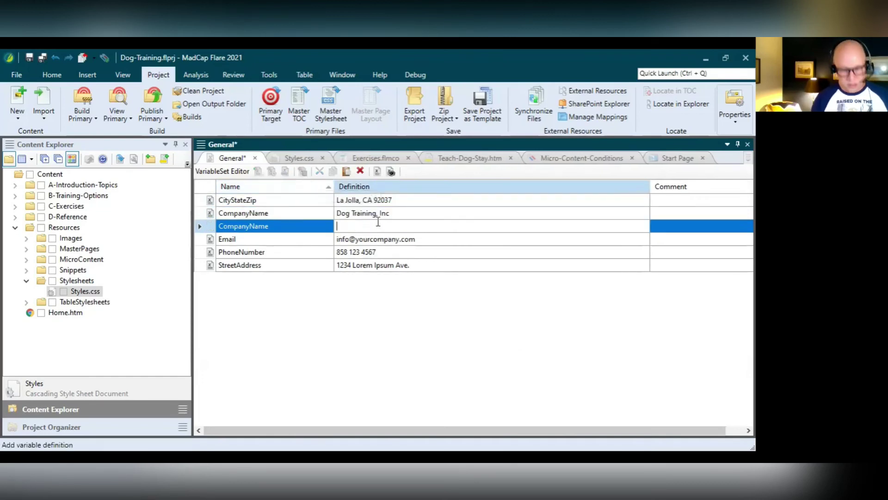
text(Pupp)
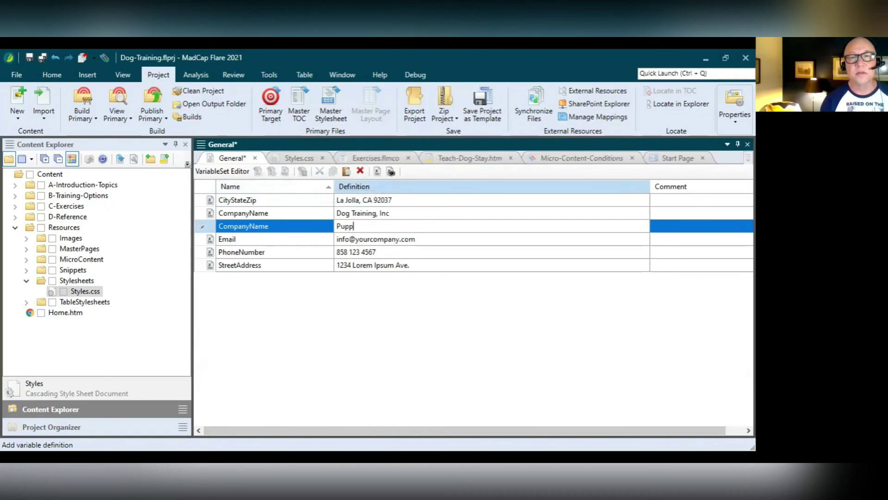
text(ies R UYs)
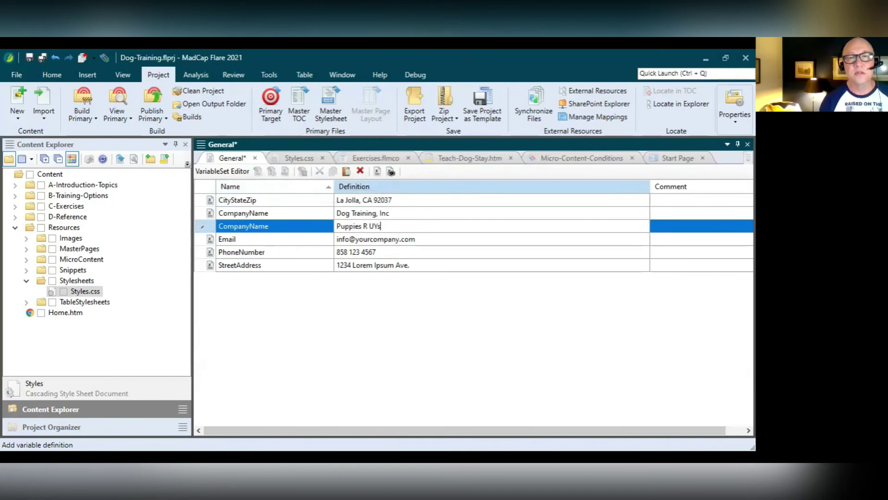
key(BackSpace)
key(BackSpace)
text(s)
key(Return)
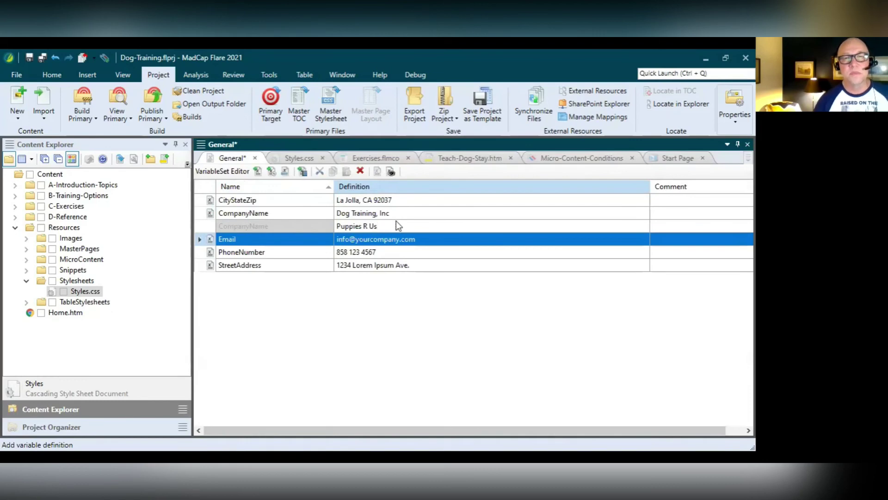
click(43, 57)
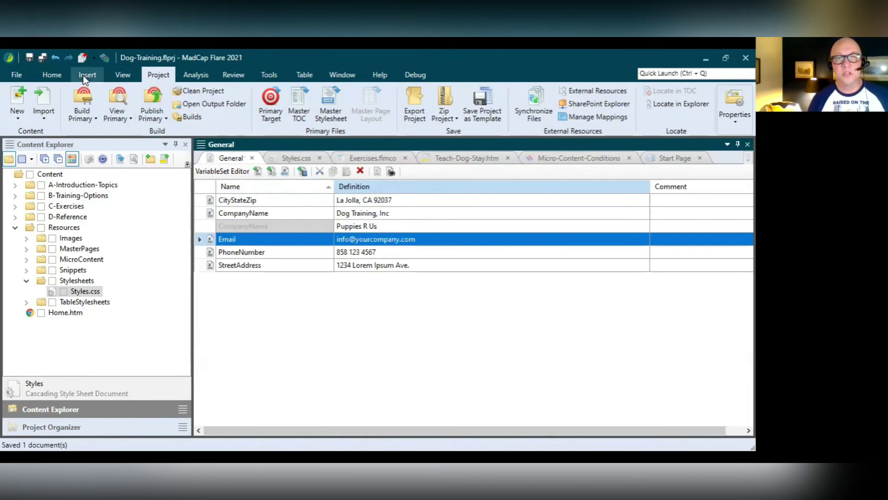
Step: Review both CompanyName definitions, then check the variable in the closing paragraph of Teach-Dog-Stay.htm
click(327, 219)
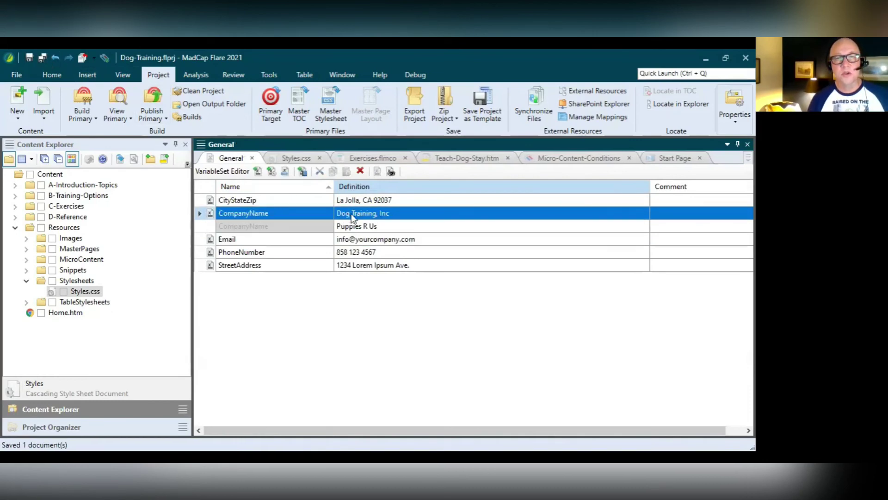
click(374, 229)
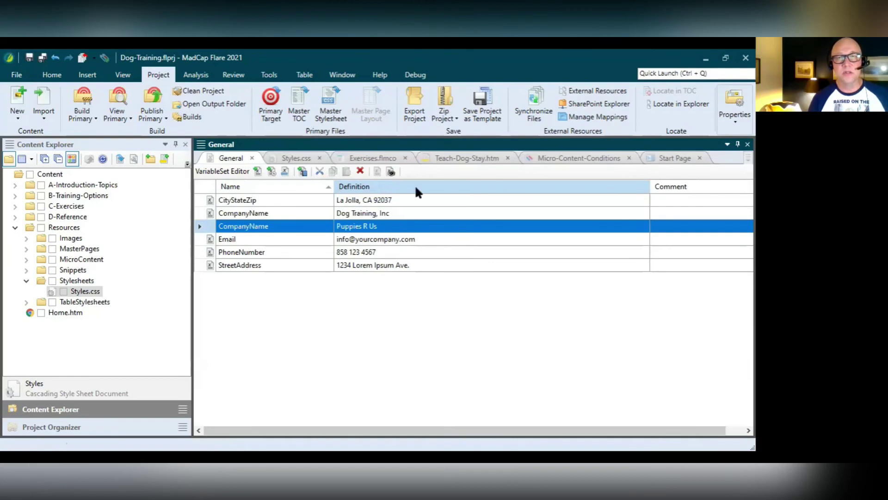
click(479, 160)
scroll(457, 327, down, 1)
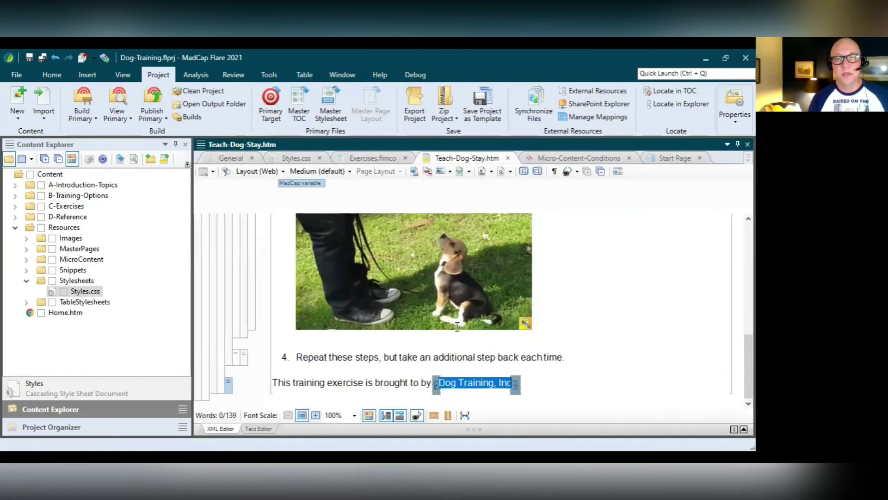
click(396, 383)
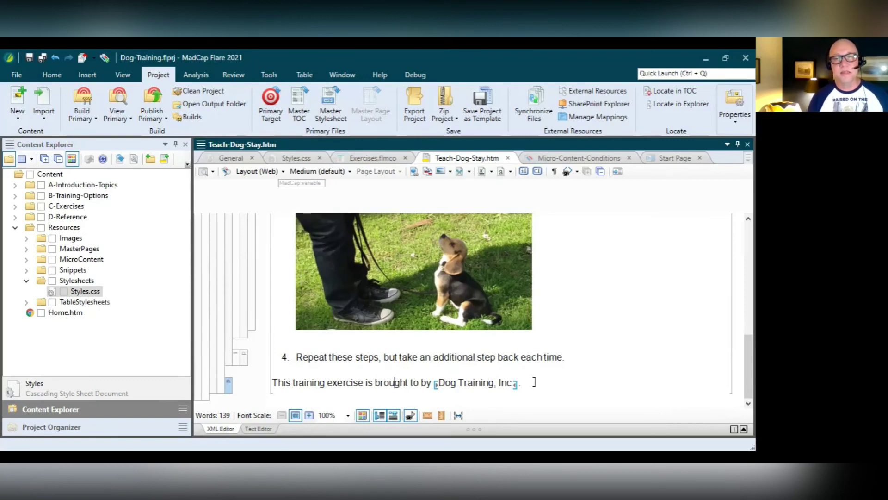
click(534, 382)
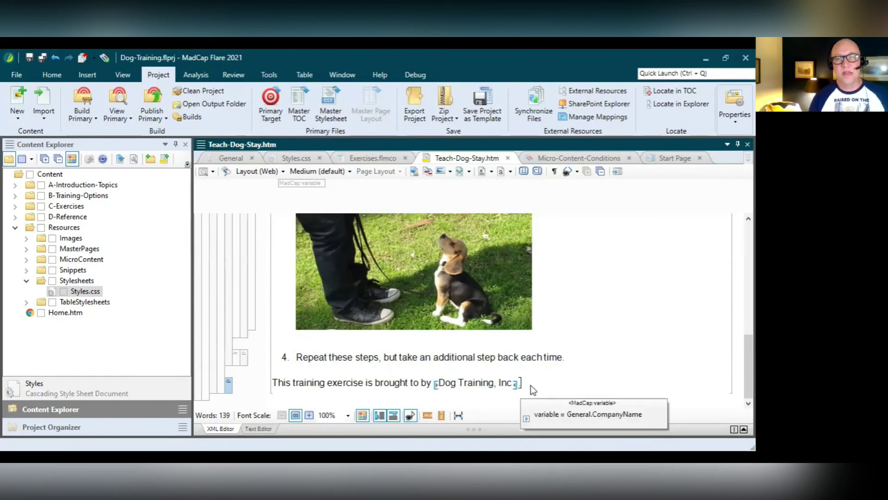
text(.)
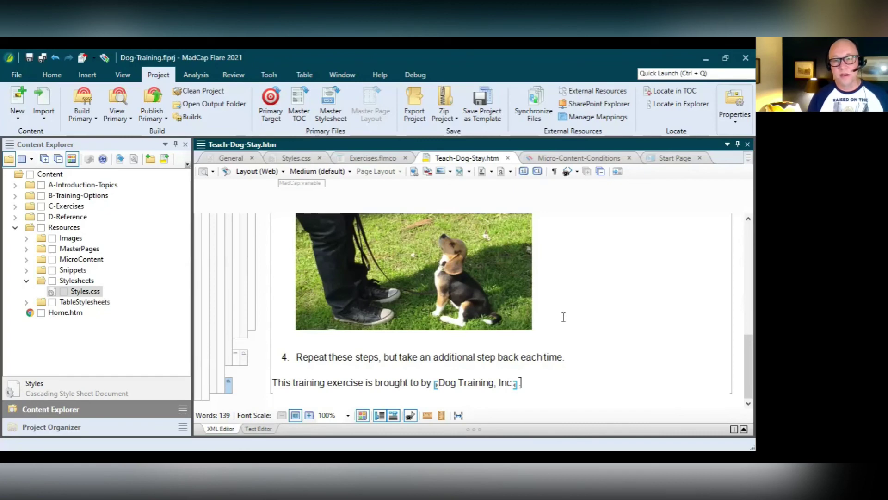
Step: In Exercises.flmco, set the CompanyName micro content variable of the "teach dog stay" phrase to "Puppies R Us" and save the file
click(365, 158)
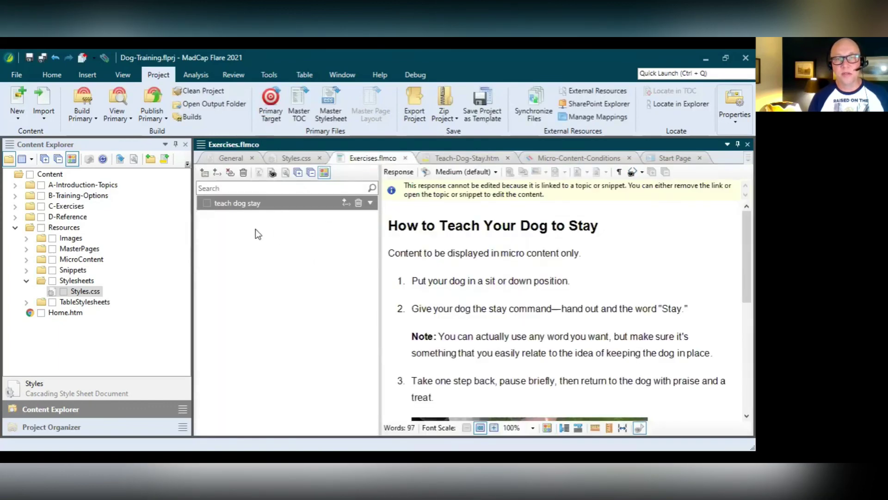
right_click(246, 201)
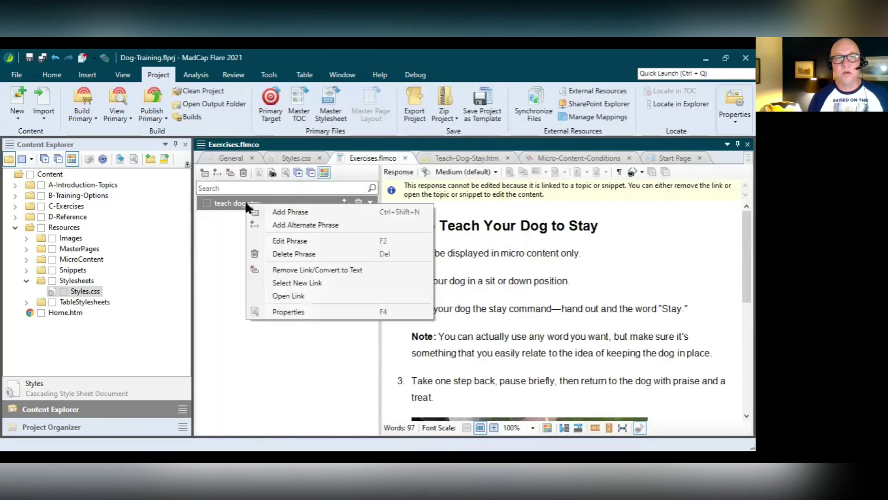
click(276, 308)
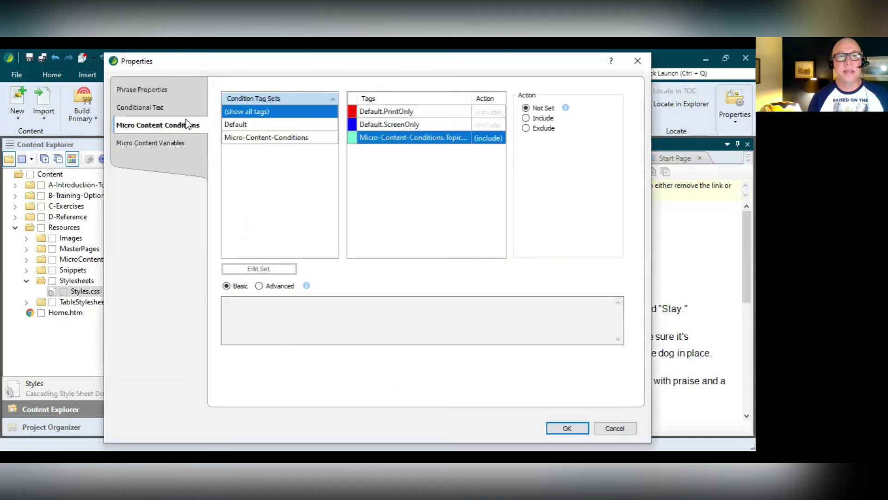
click(159, 142)
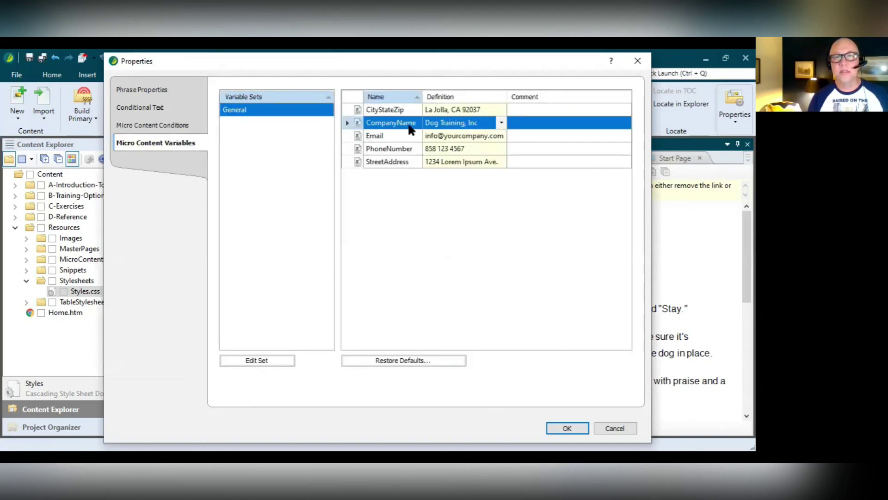
click(500, 123)
click(501, 123)
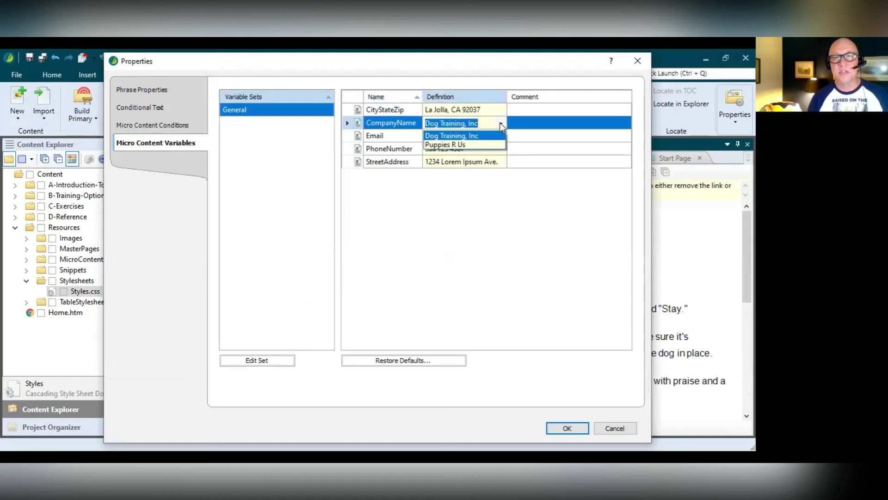
click(463, 144)
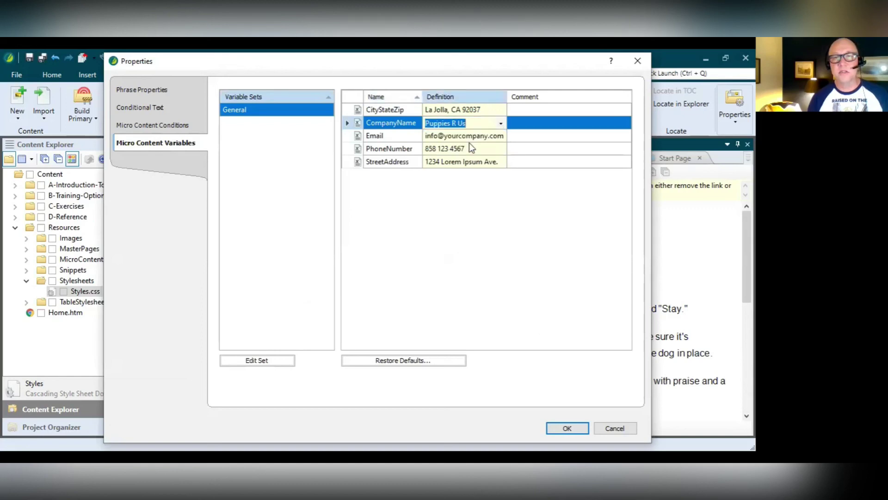
click(565, 428)
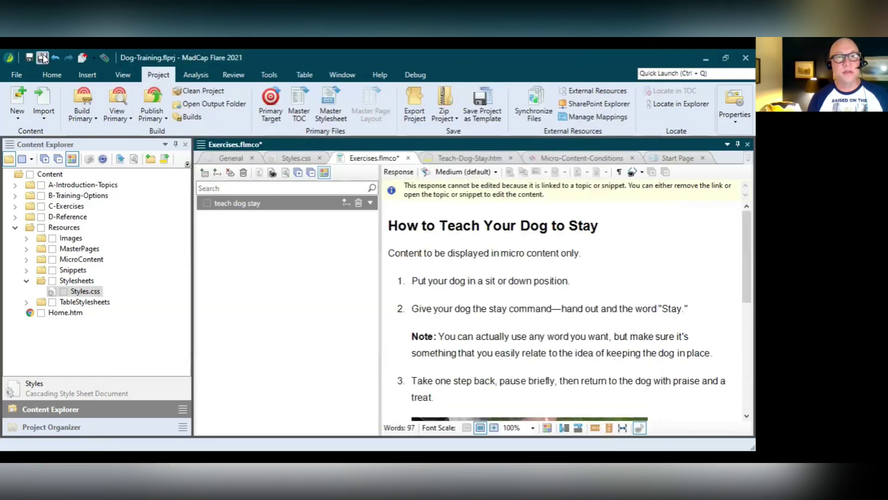
click(43, 58)
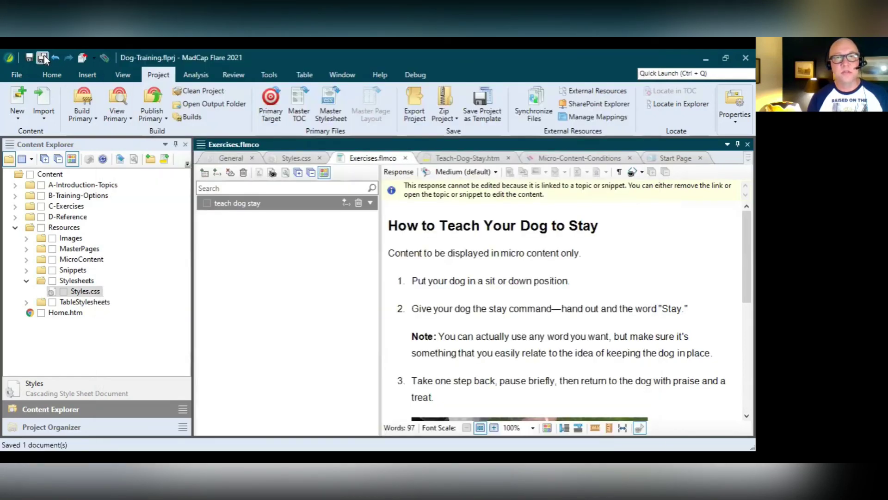
Step: Build the primary HTML5 target and search its output in the browser for "stay"
click(78, 118)
click(91, 131)
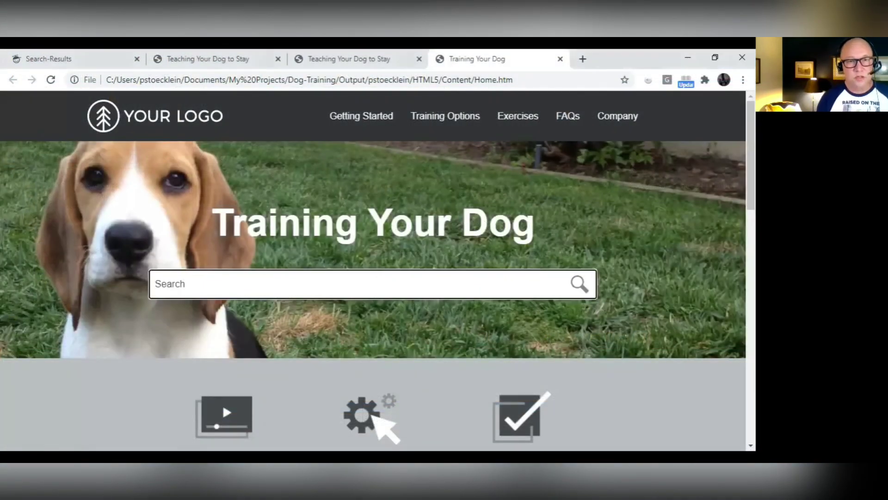
text(stay)
key(Return)
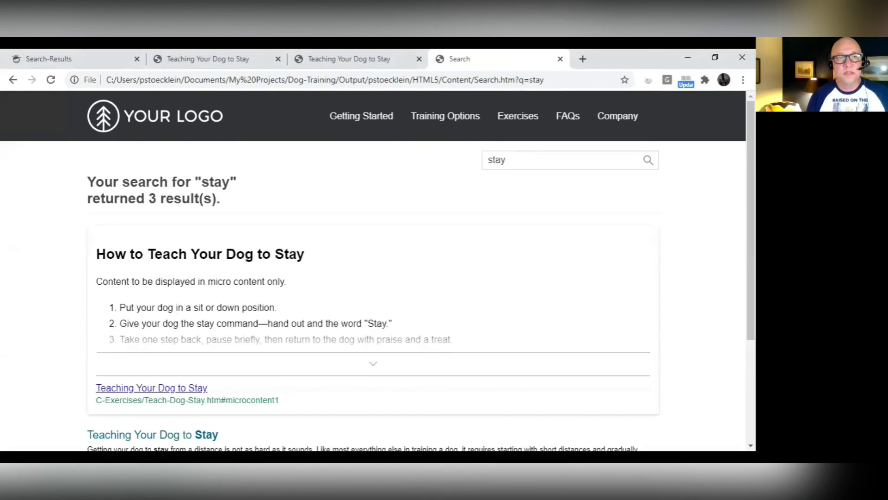
Step: Expand the micro content result, then open its full topic and compare the company name in both closing paragraphs
click(373, 364)
scroll(373, 364, down, 1)
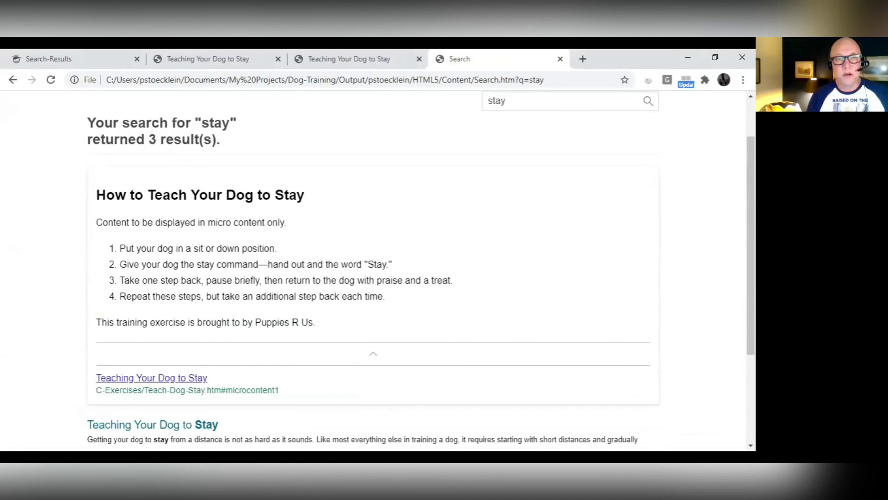
click(151, 378)
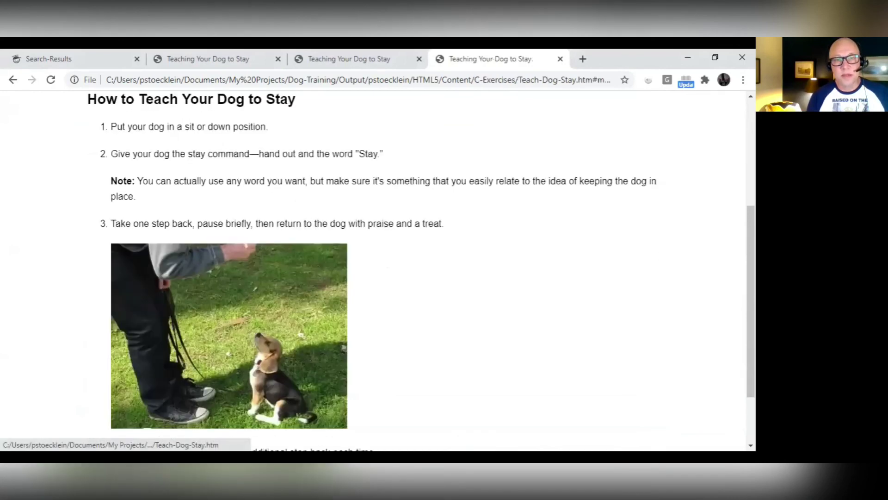
scroll(152, 378, down, 1)
scroll(375, 273, down, 1)
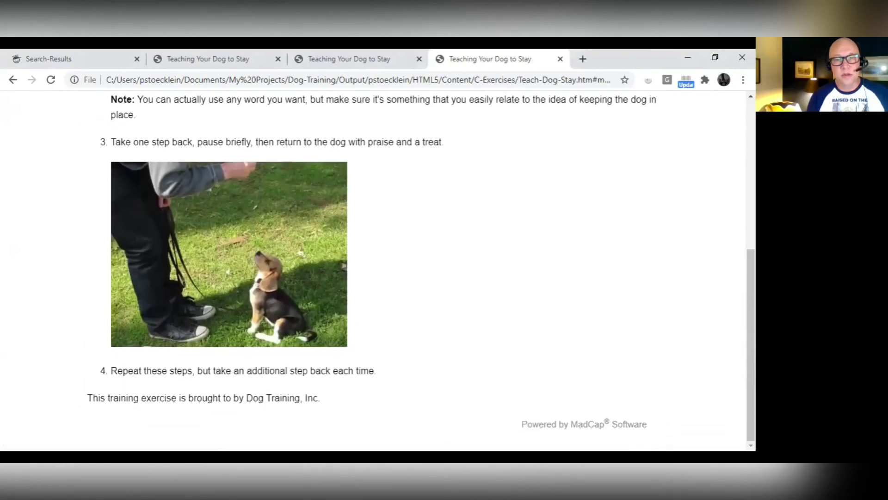